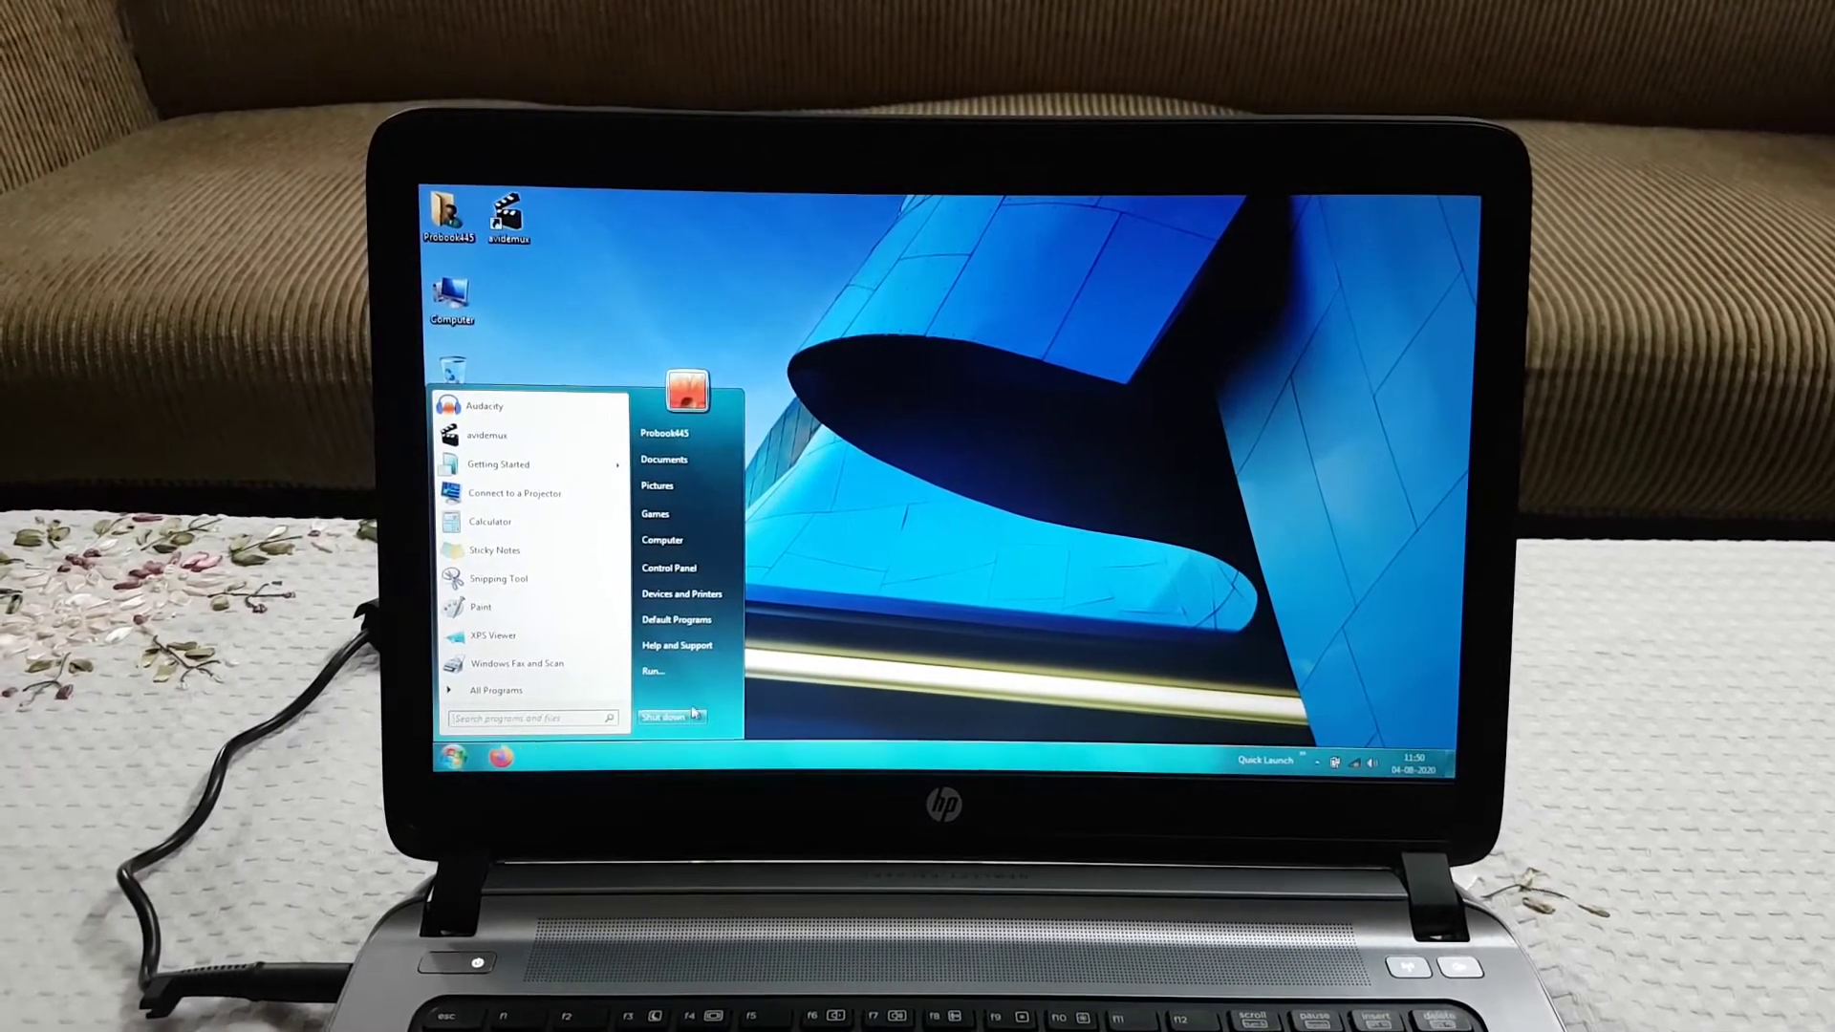
# Choose Hibernate from the Shut down arrow menu on the Start menu.
pyautogui.click(692, 718)
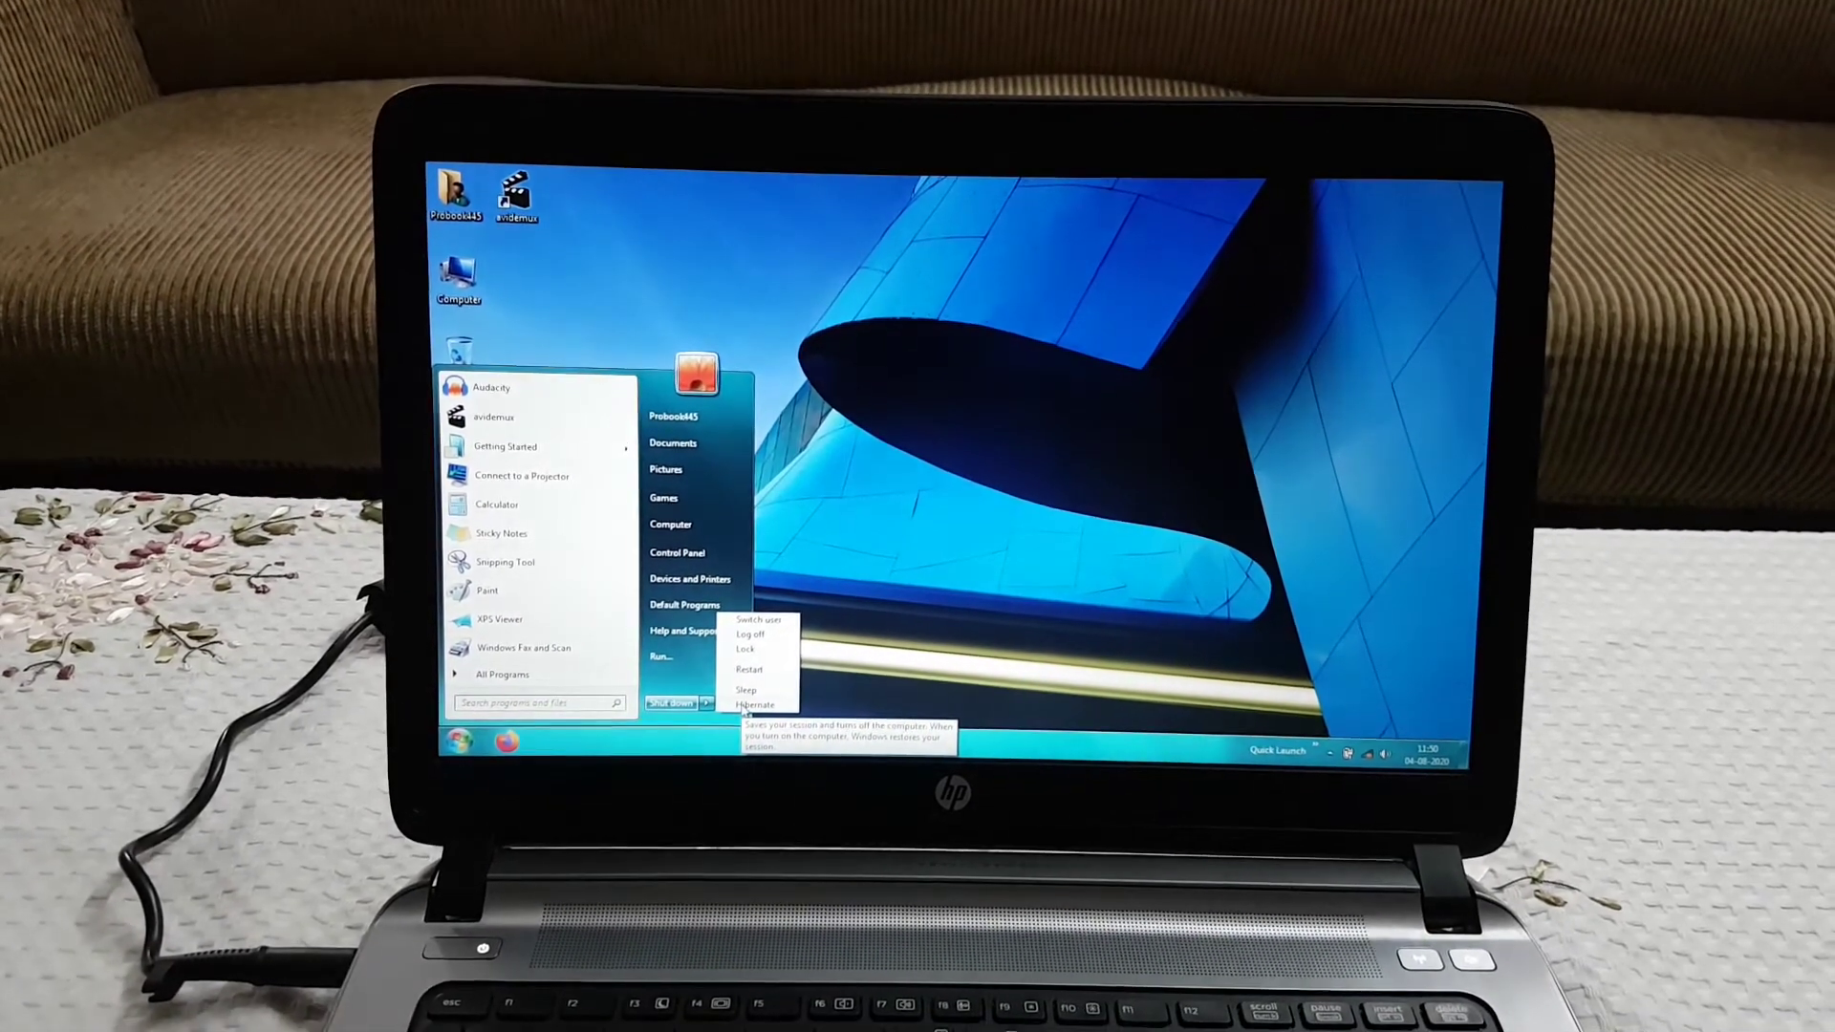
pyautogui.click(737, 712)
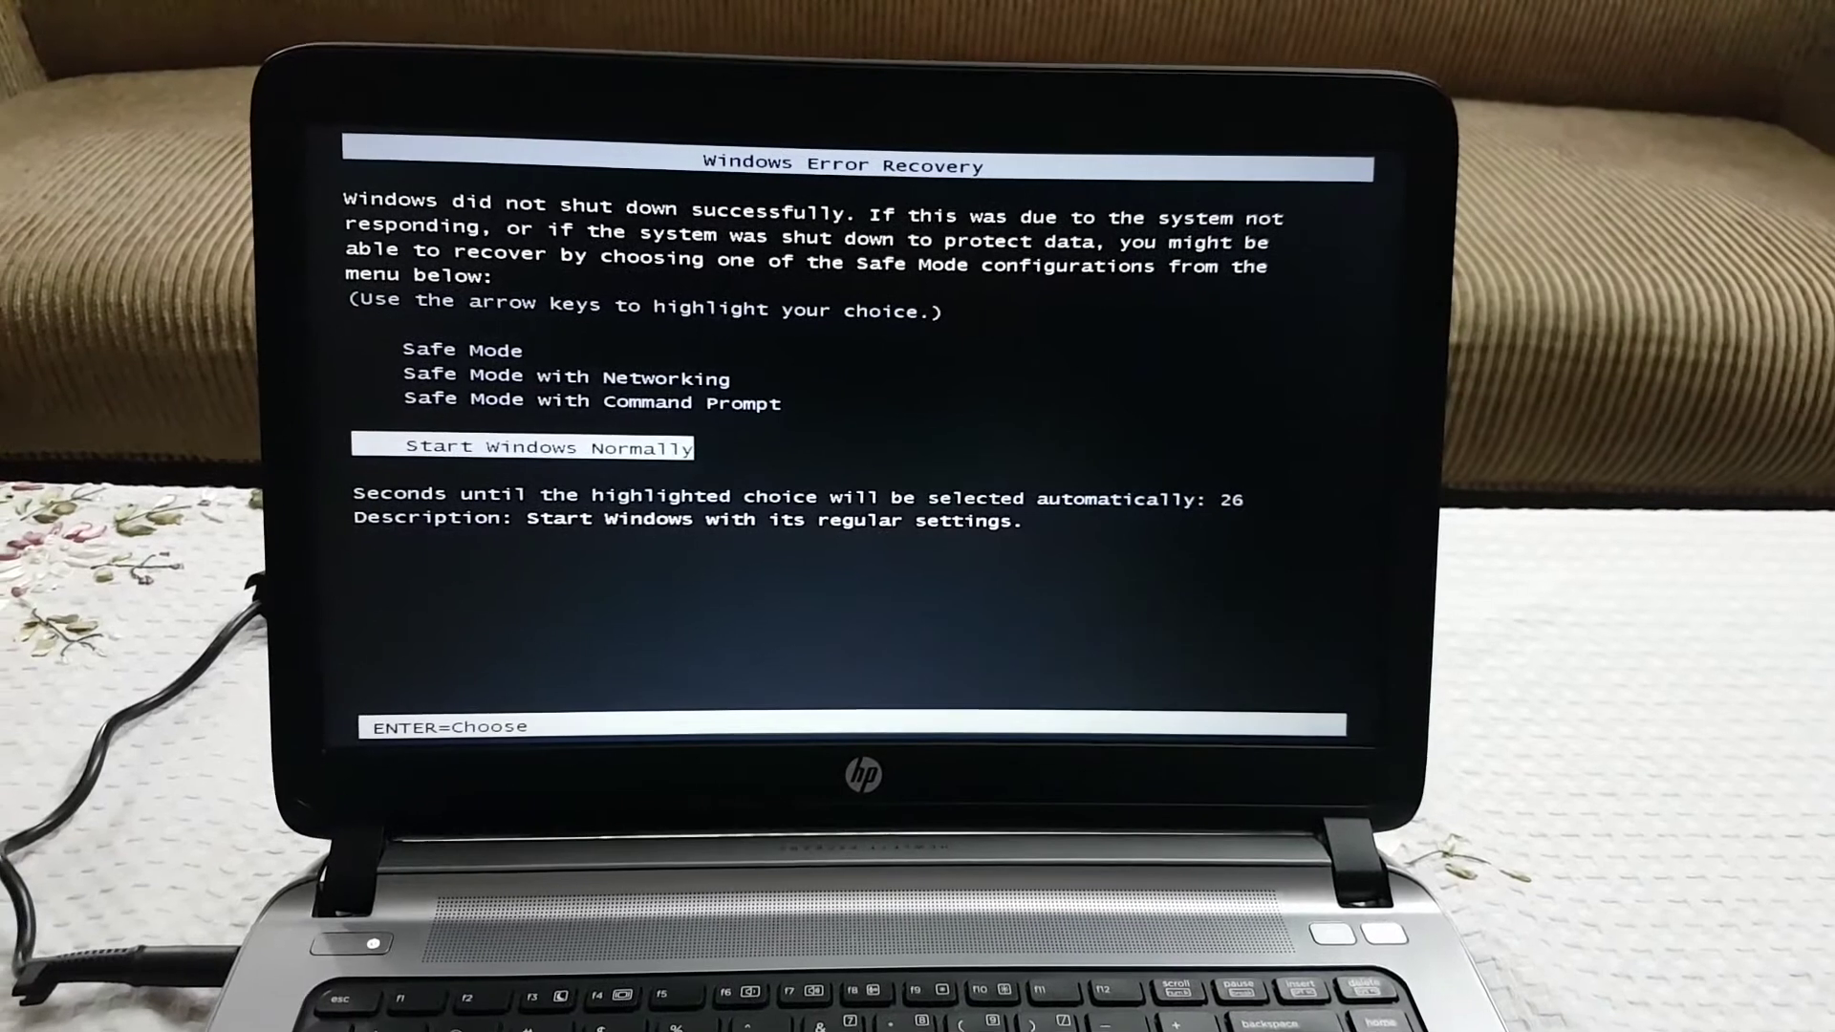
# Accept Start Windows Normally on the Windows Error Recovery screen.
pyautogui.press('Return')
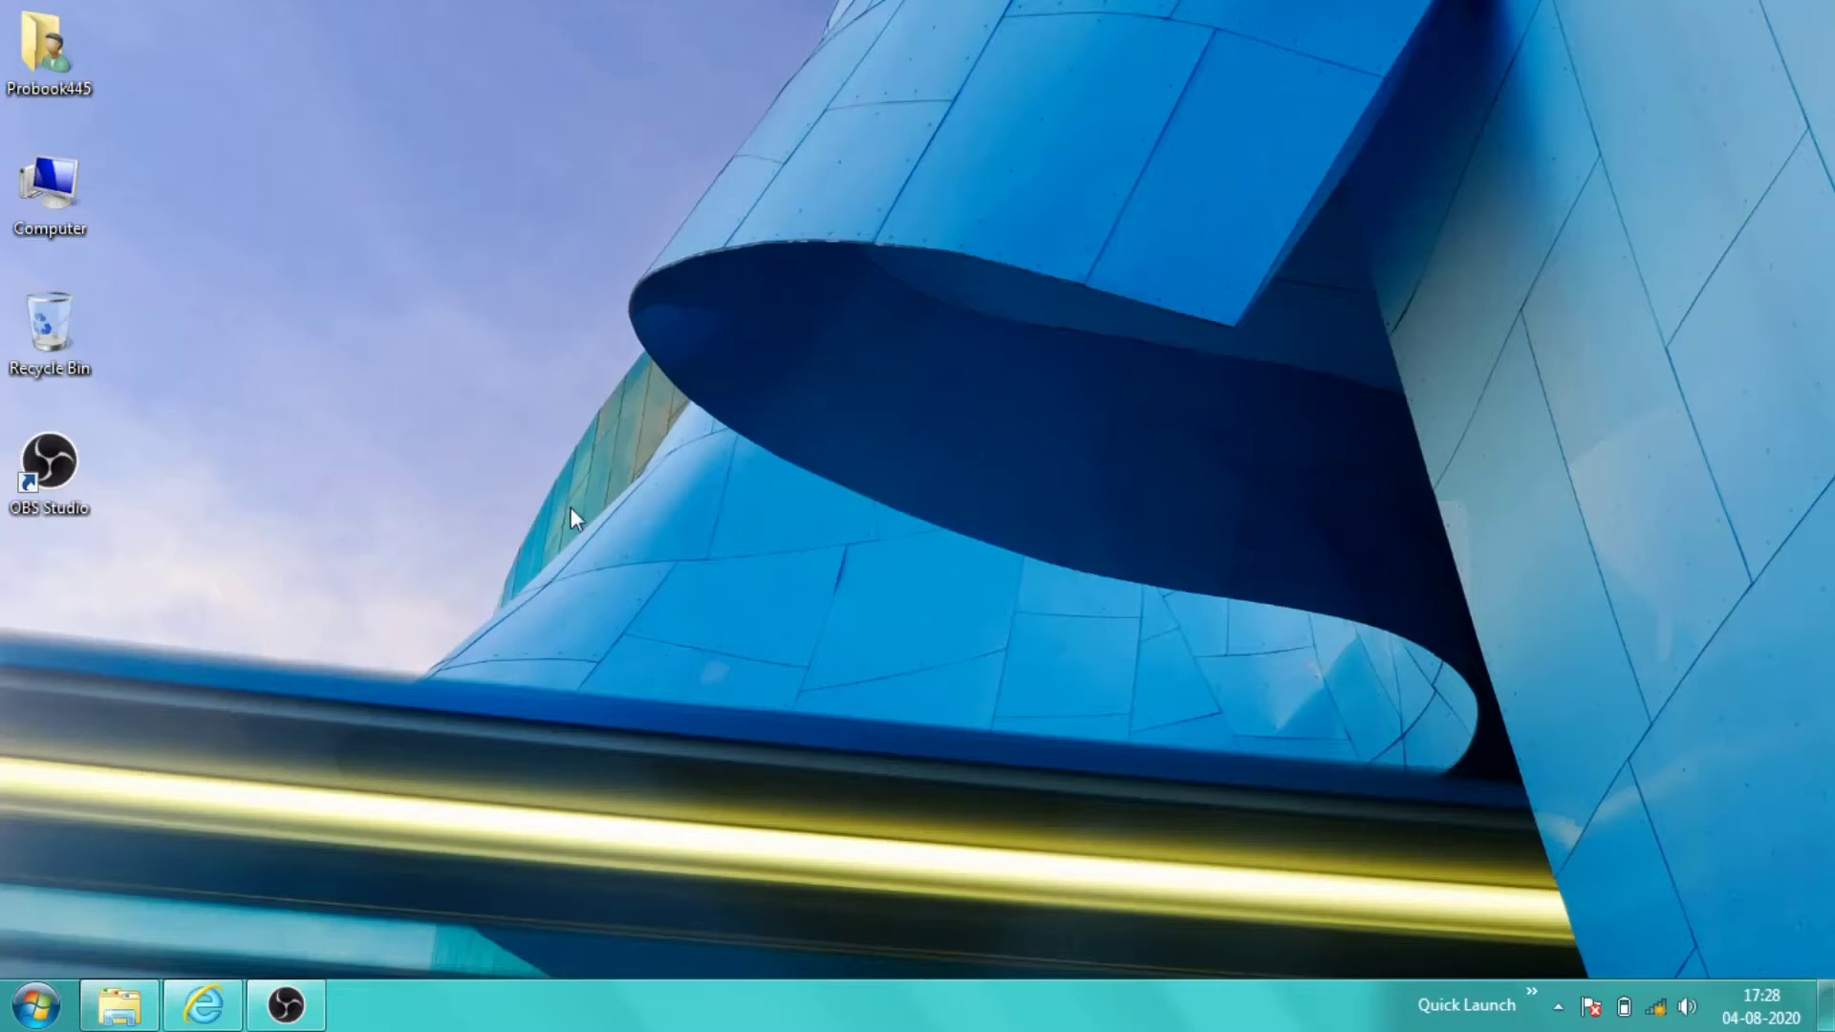
# Open Event Viewer from Control Panel's Administrative Tools via the Start menu.
pyautogui.click(37, 1006)
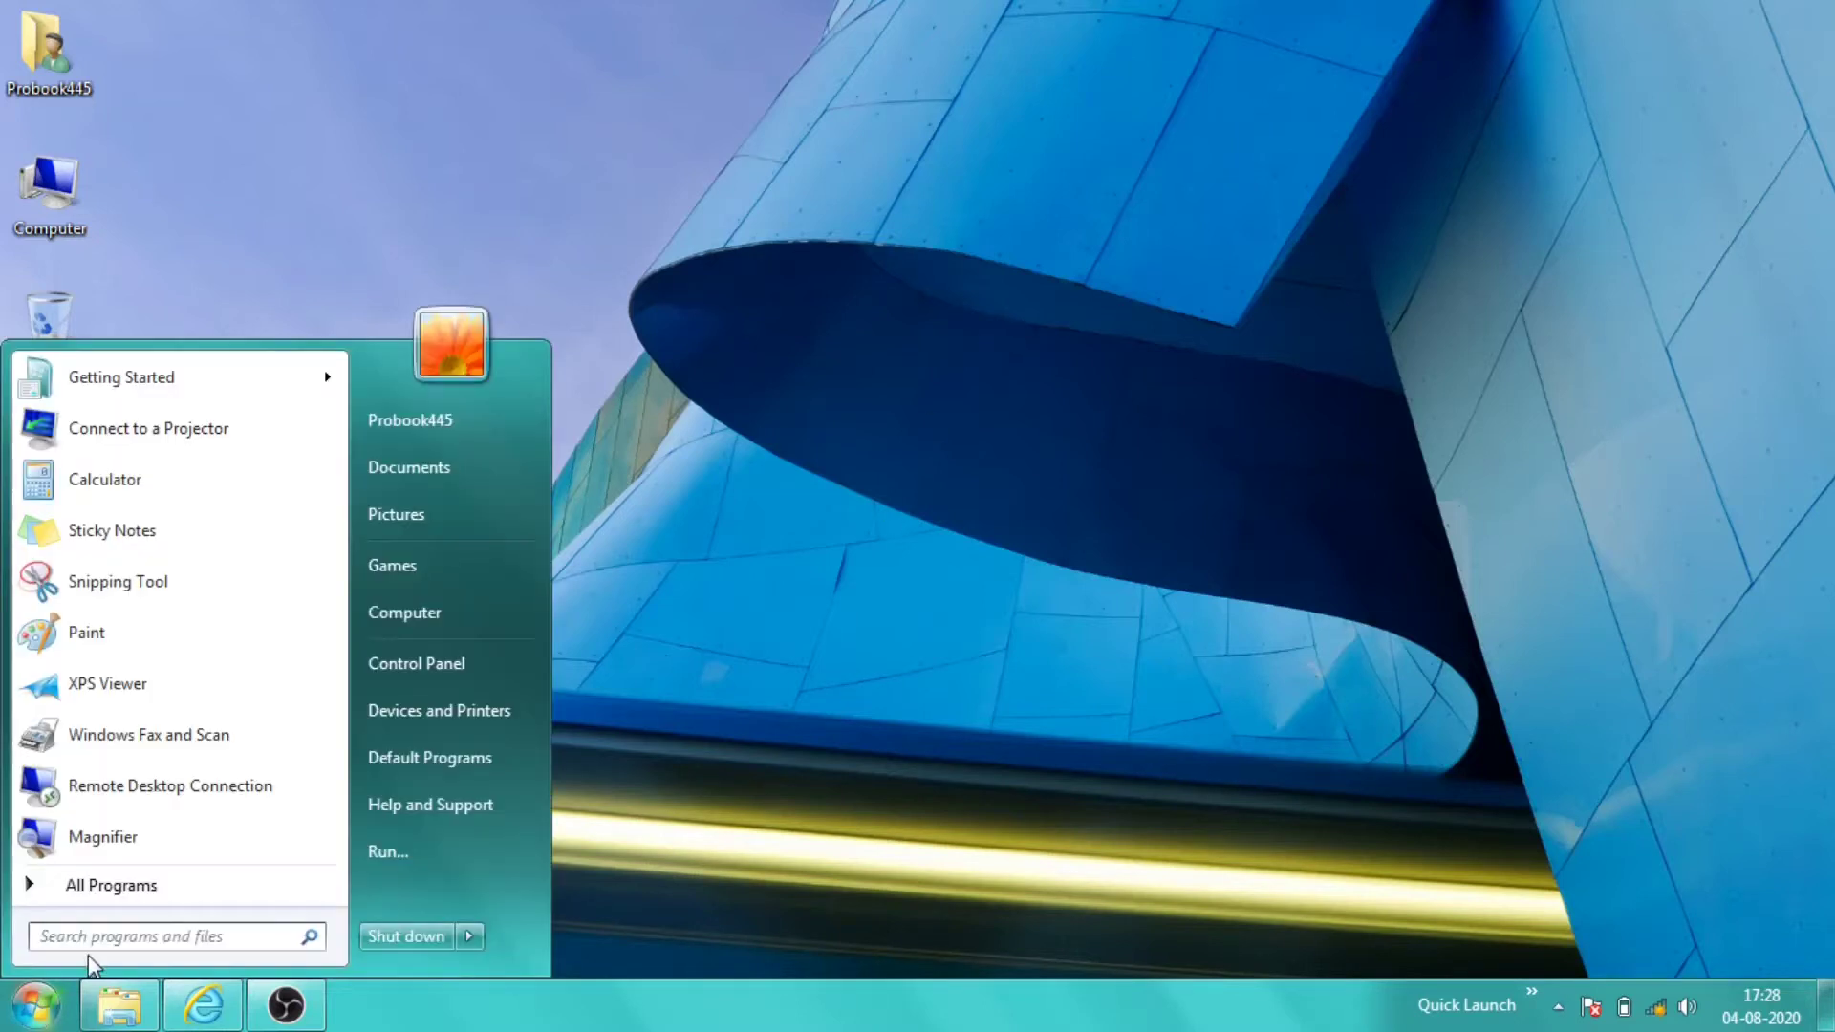
pyautogui.click(478, 669)
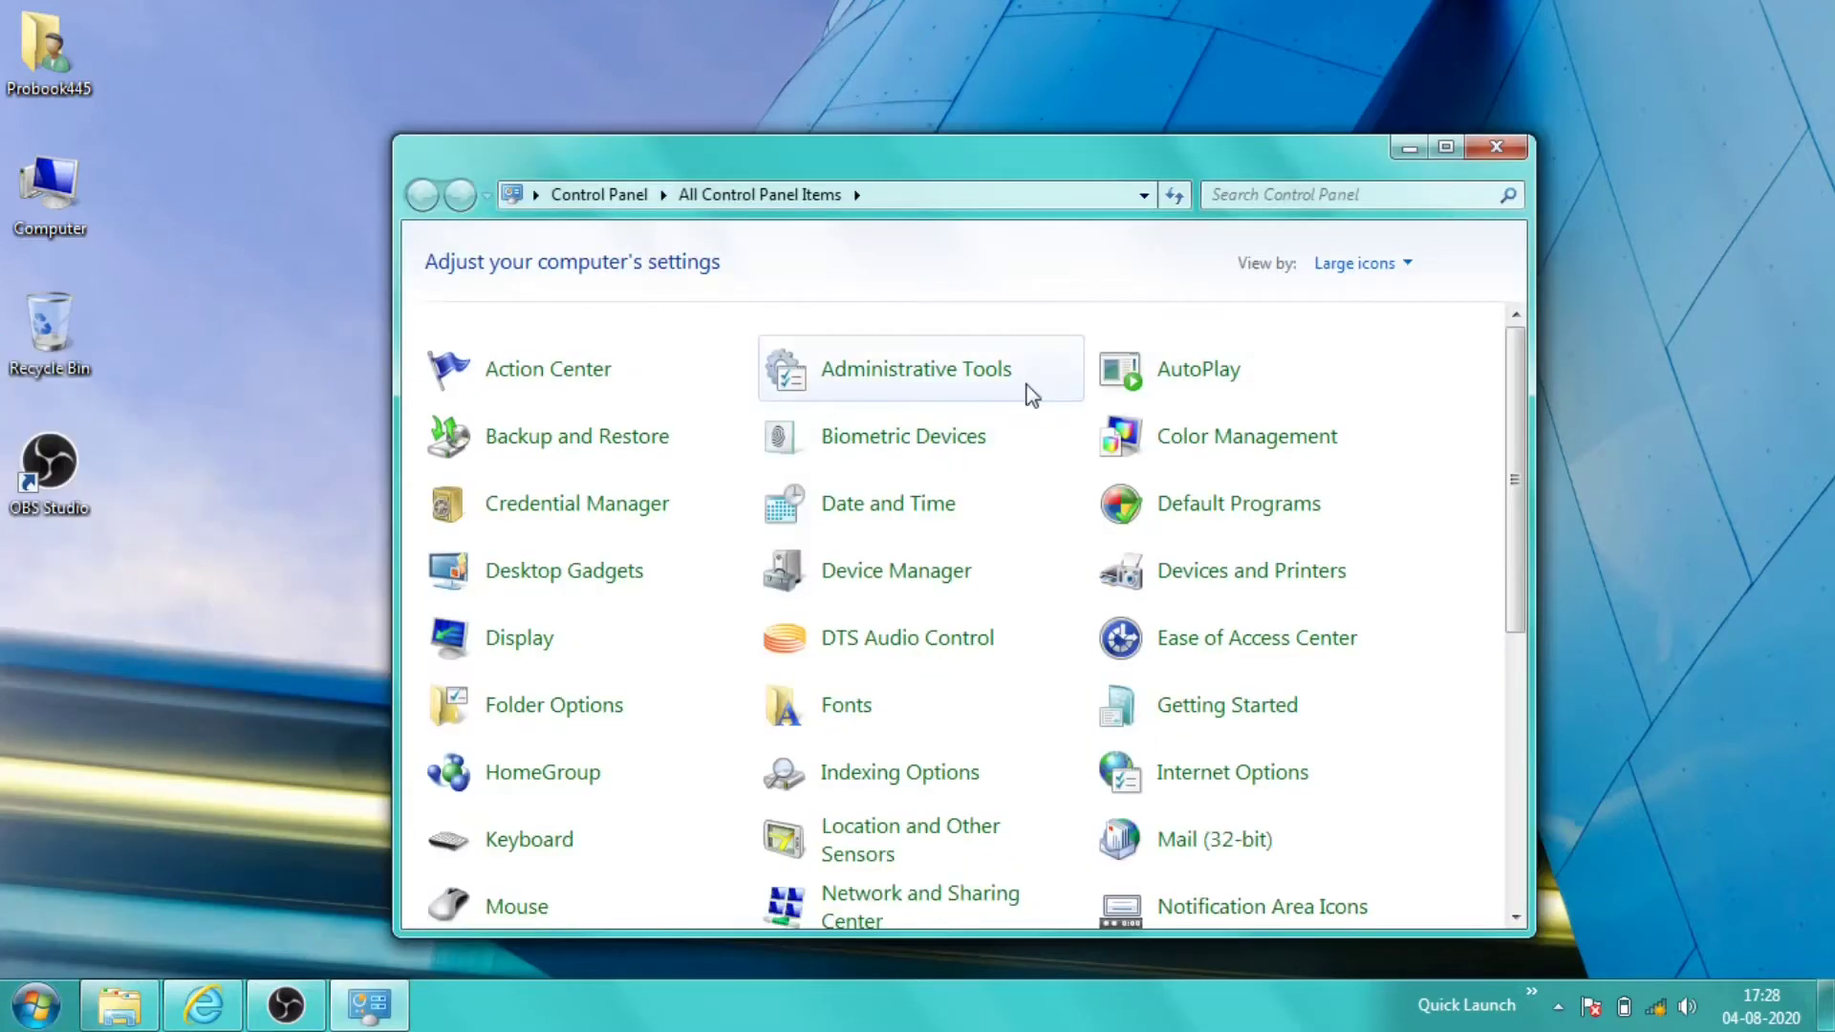
pyautogui.click(877, 384)
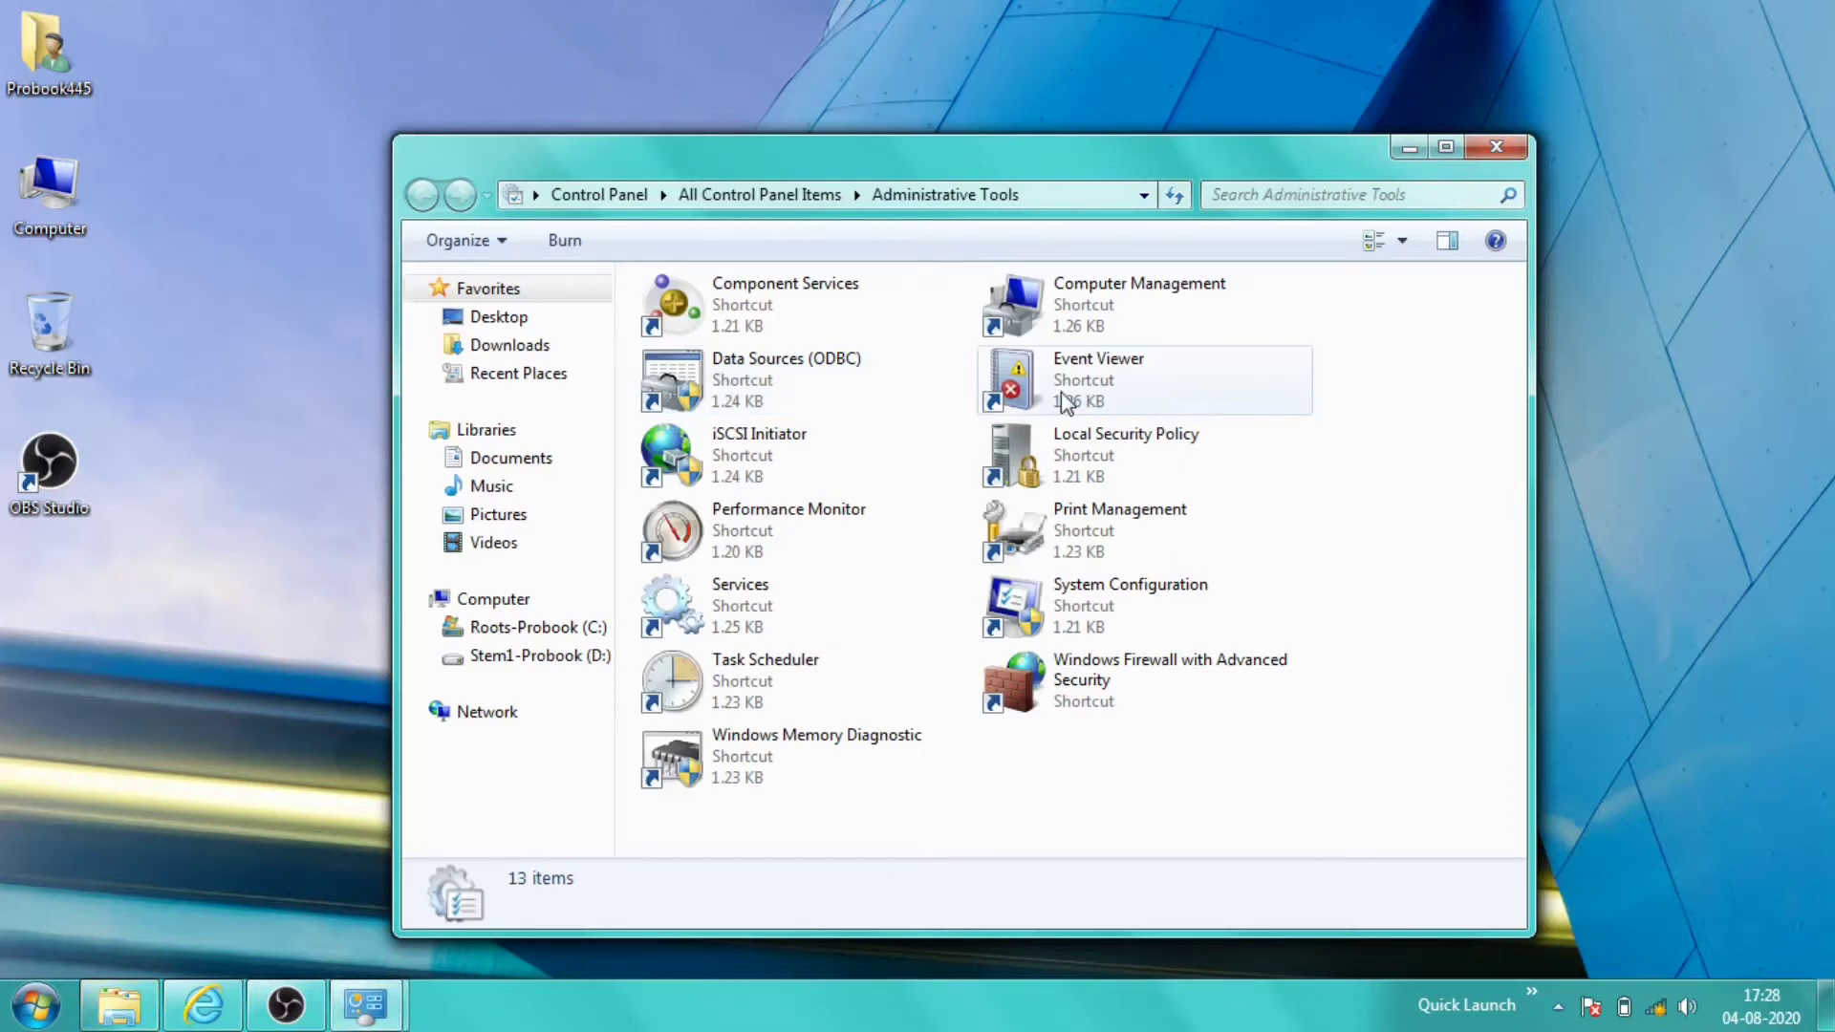
pyautogui.click(1018, 382)
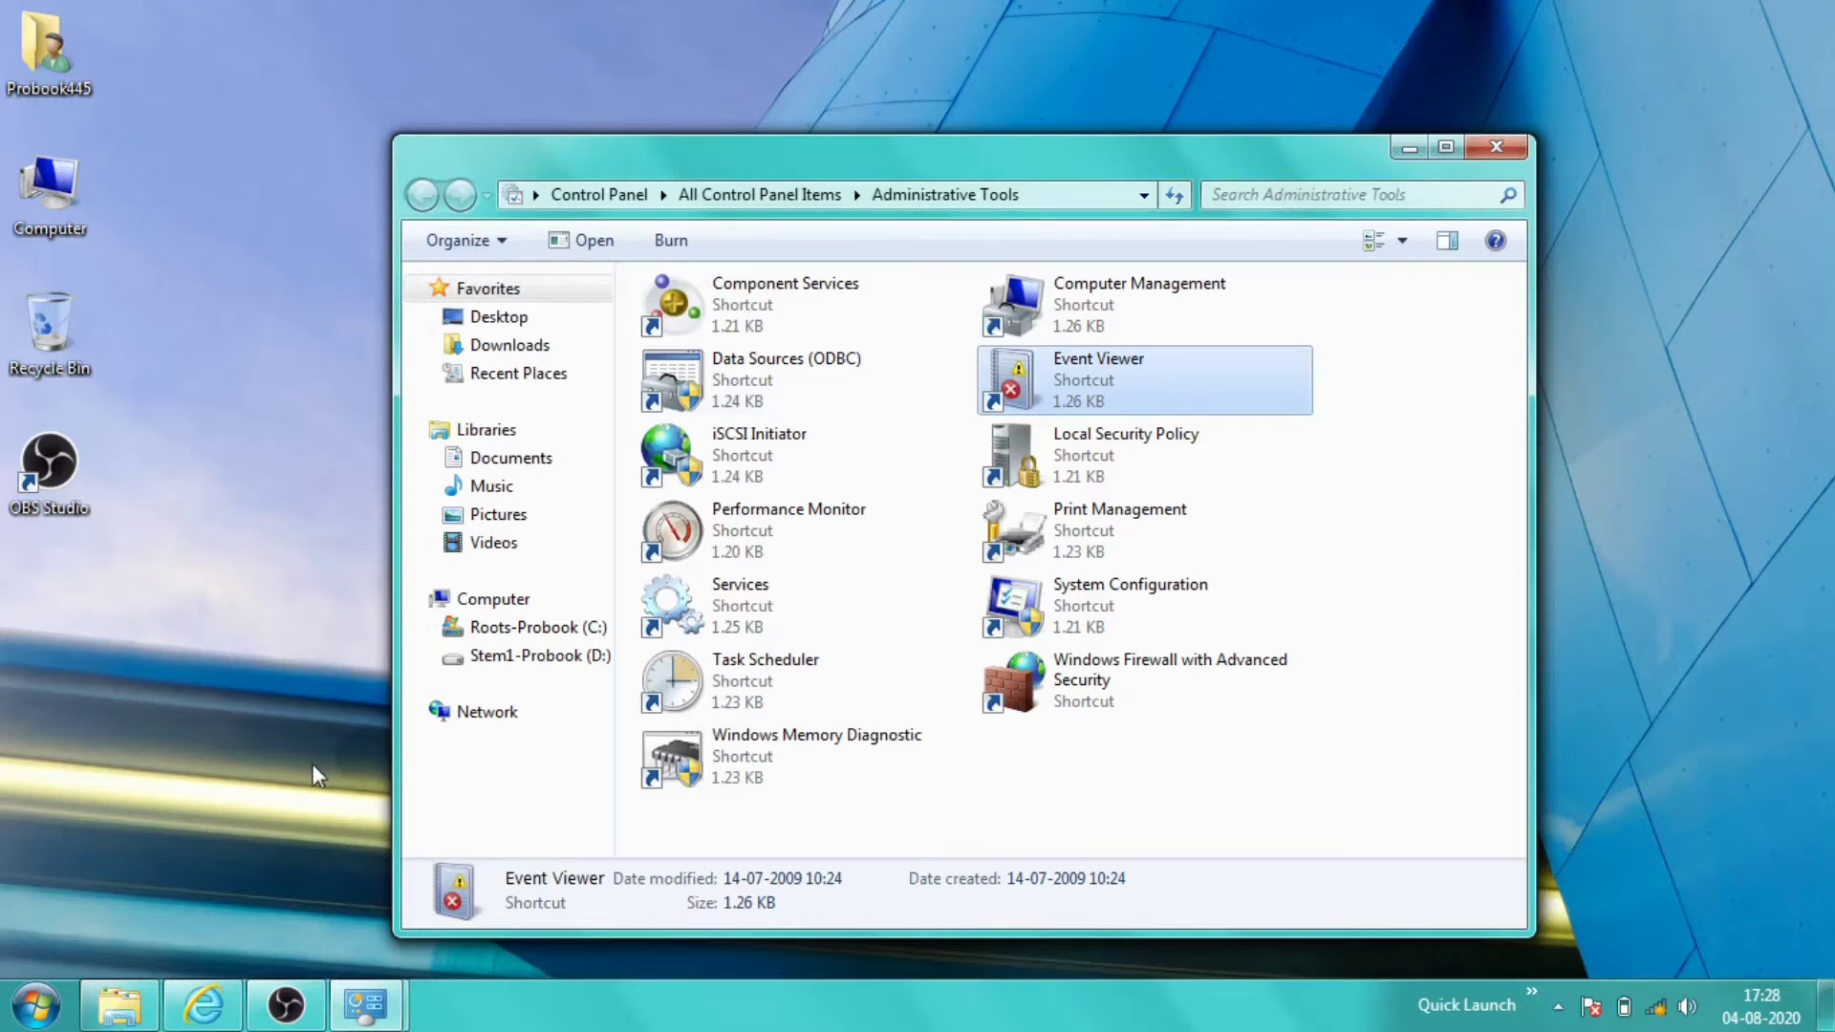
pyautogui.press('Return')
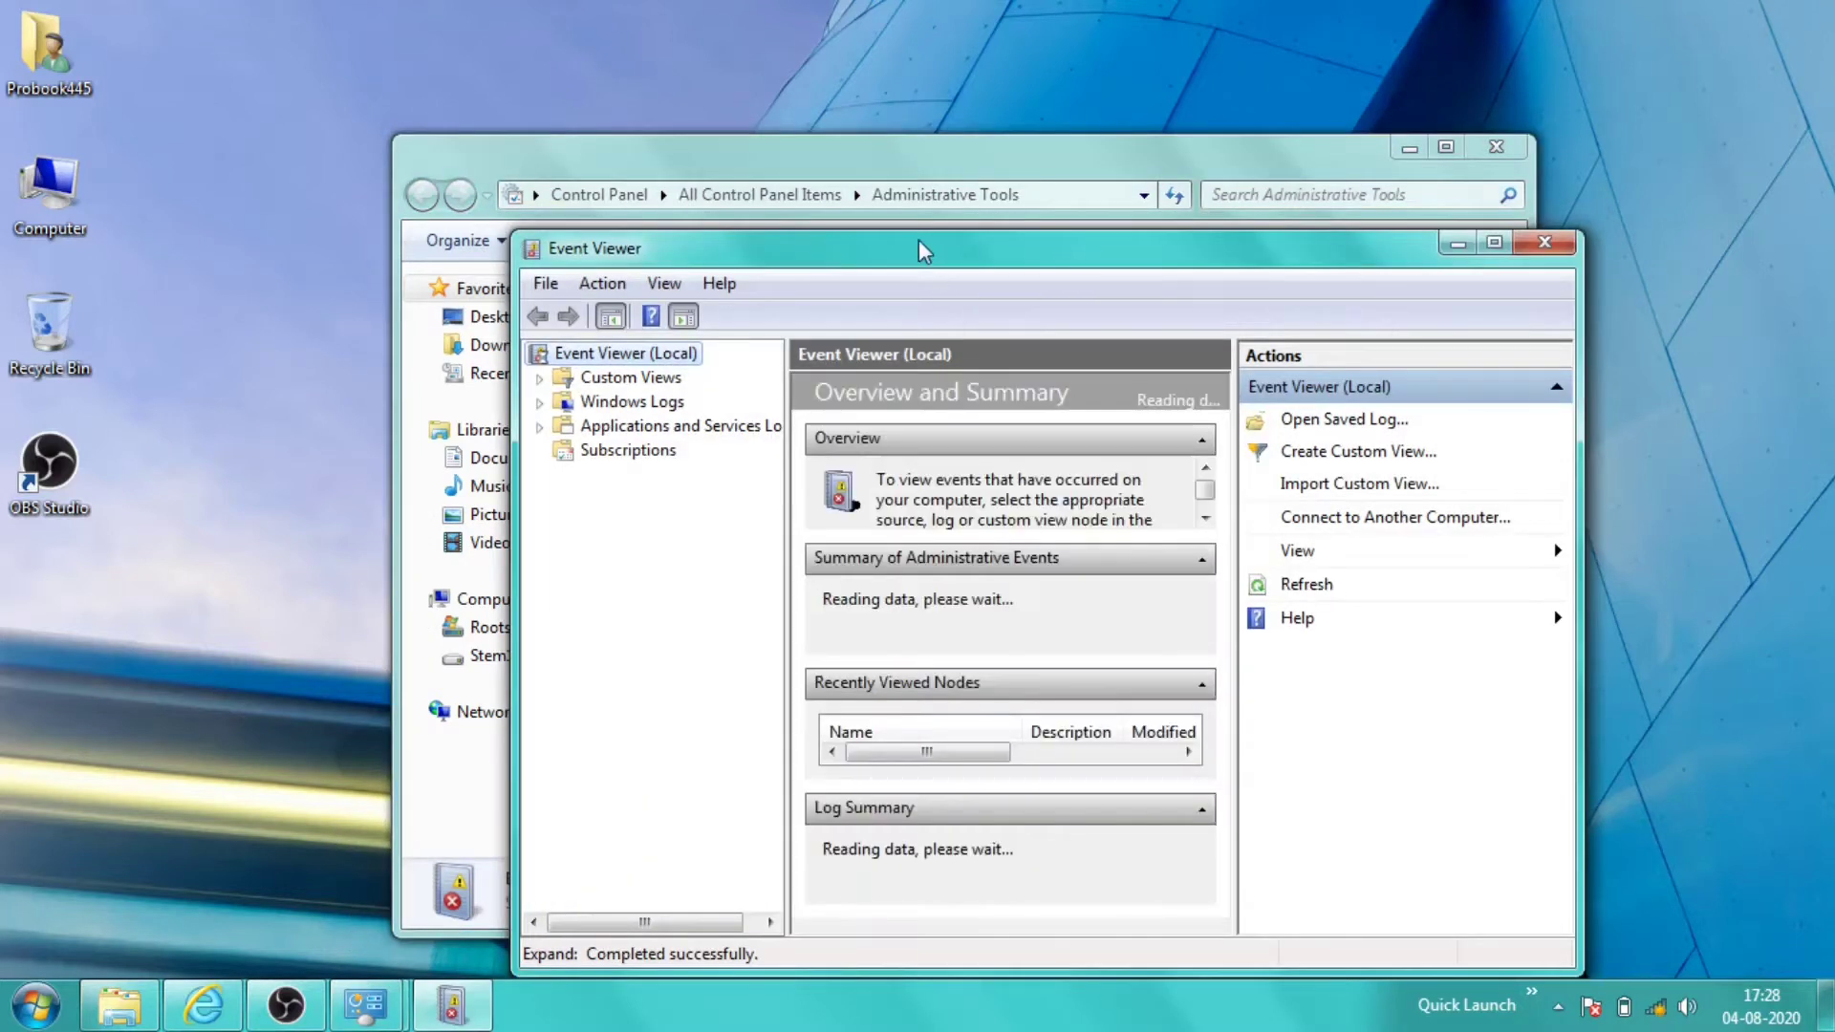
# Maximize Event Viewer and open Custom Views > Administrative Events.
pyautogui.doubleClick(923, 251)
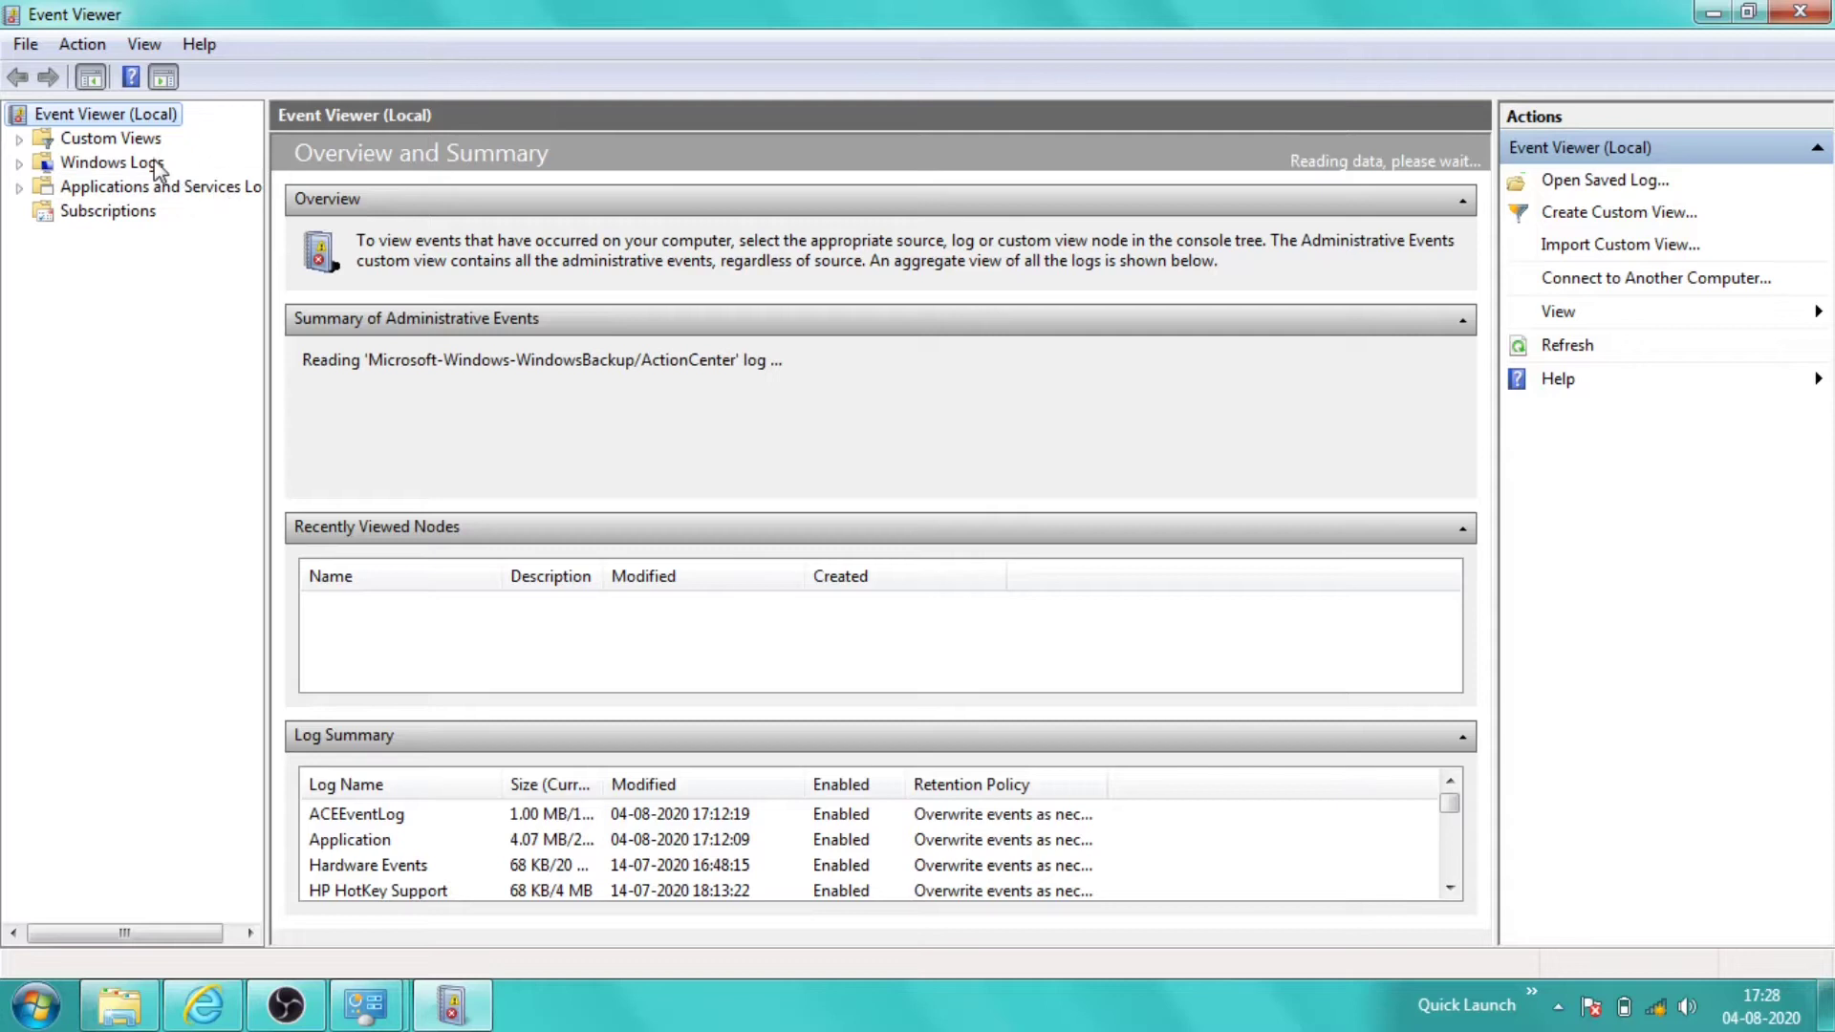
pyautogui.doubleClick(76, 141)
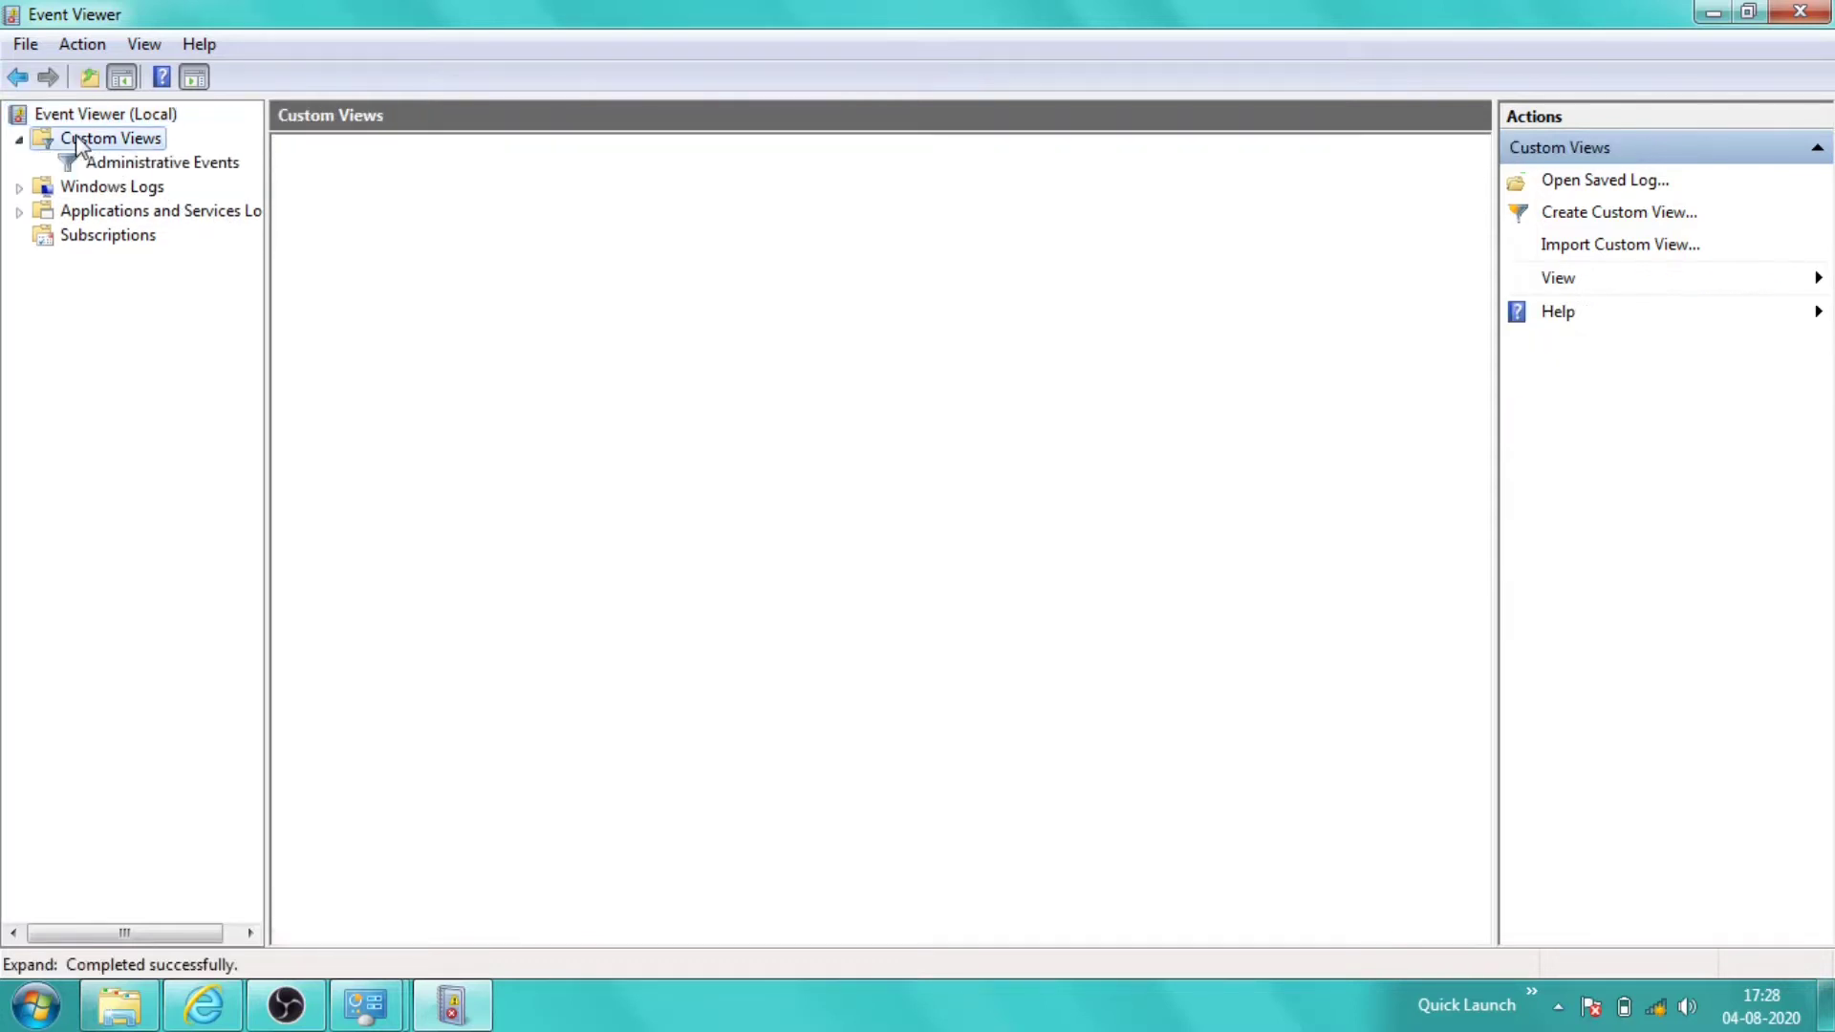
pyautogui.click(132, 169)
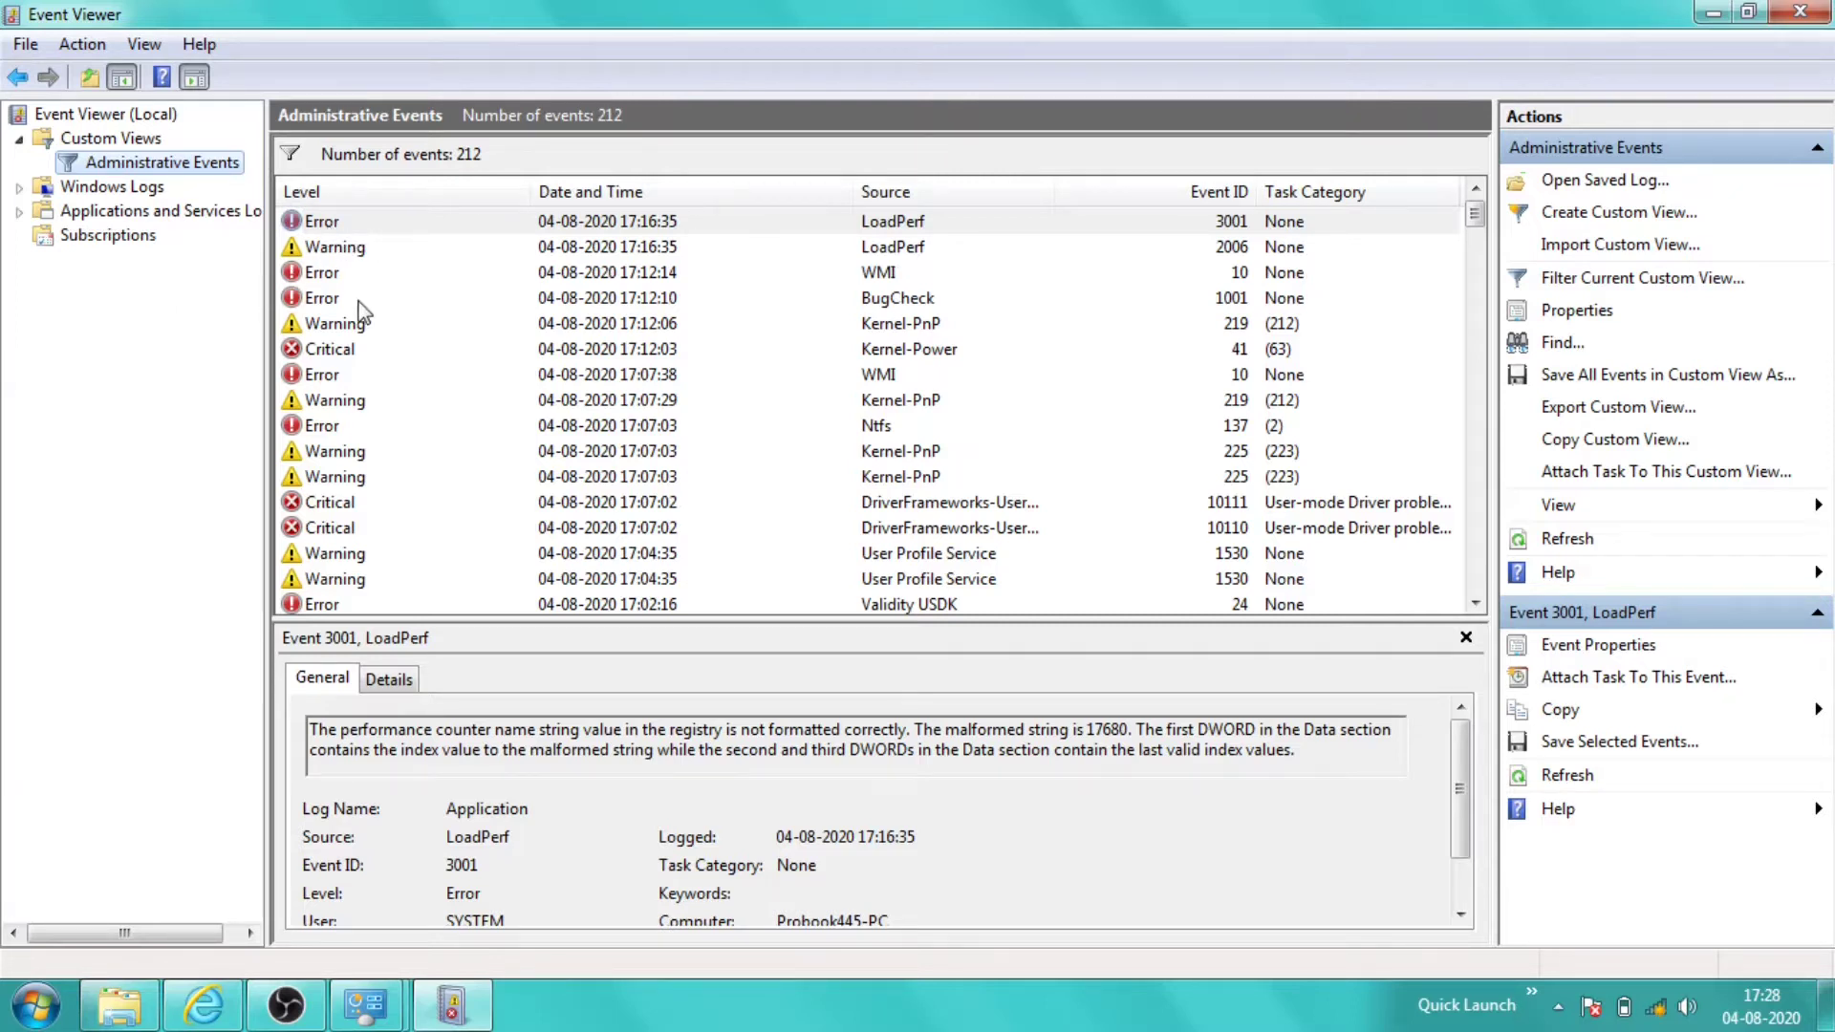
# Read the LoadPerf 3001 and 2006, WMI 10, and Kernel-Power 41 event descriptions.
pyautogui.click(333, 230)
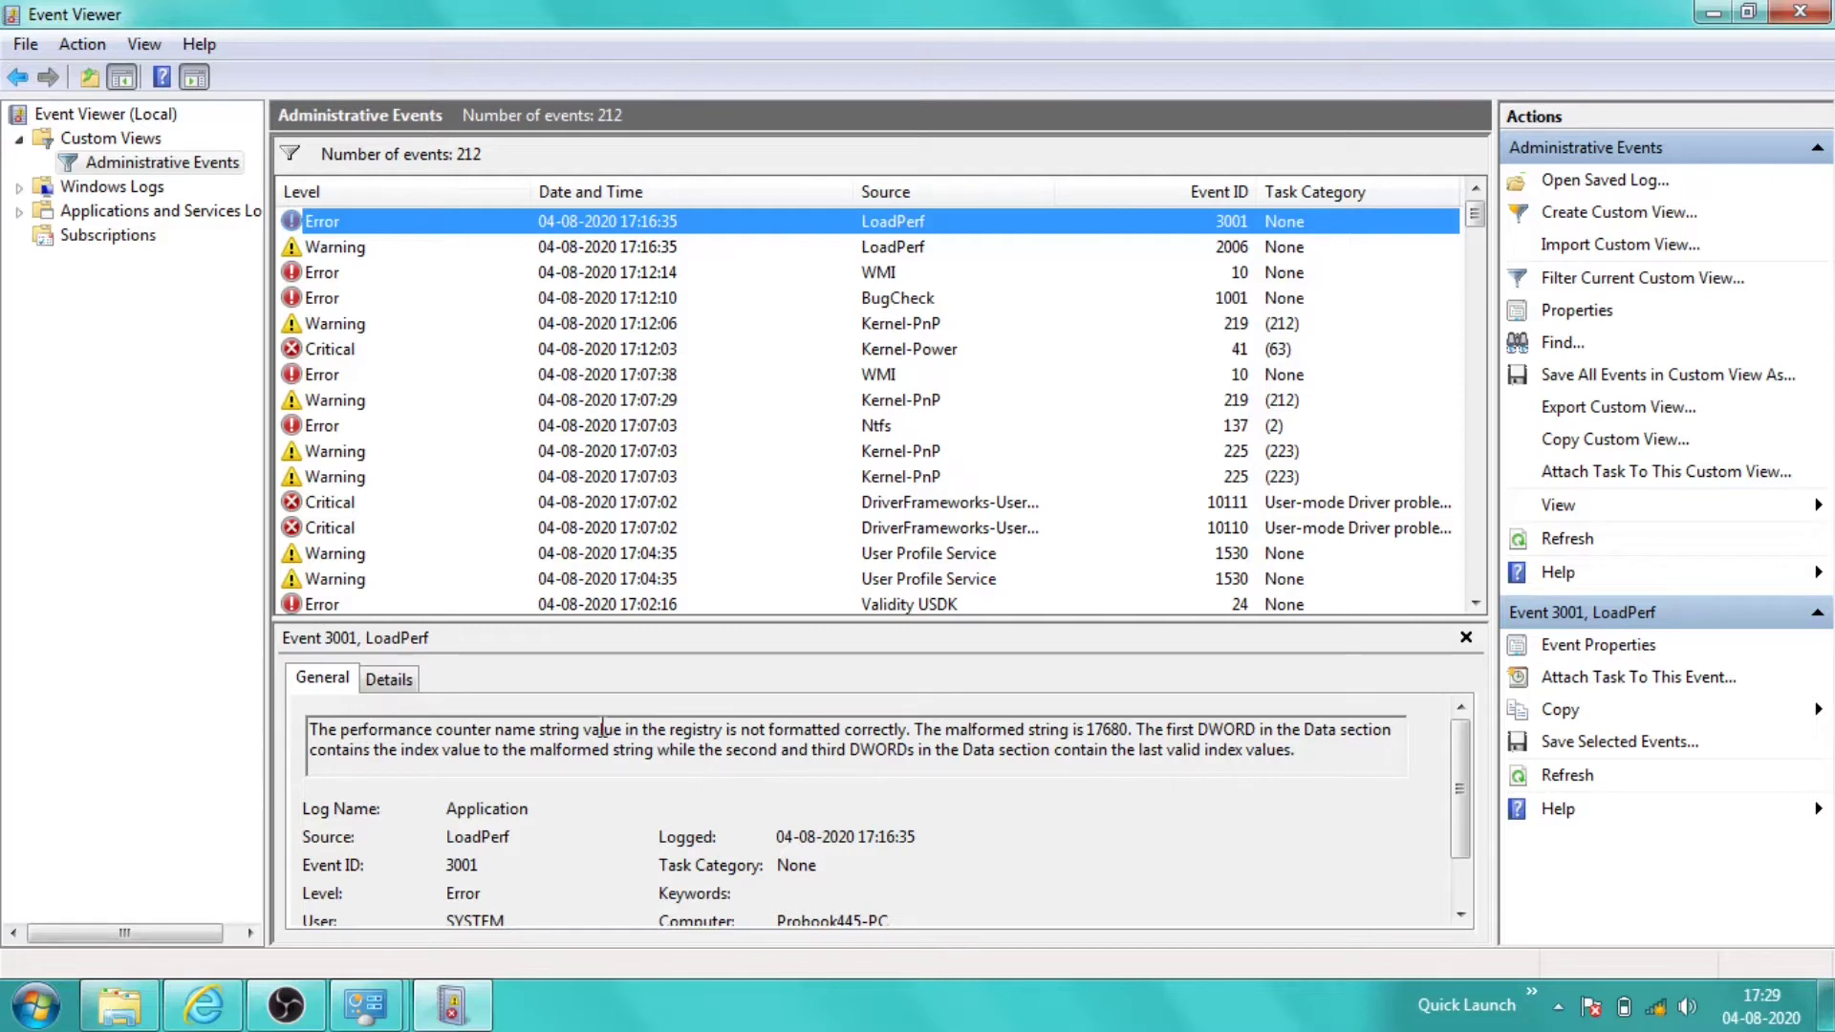
pyautogui.moveTo(541, 731); pyautogui.dragTo(677, 723)
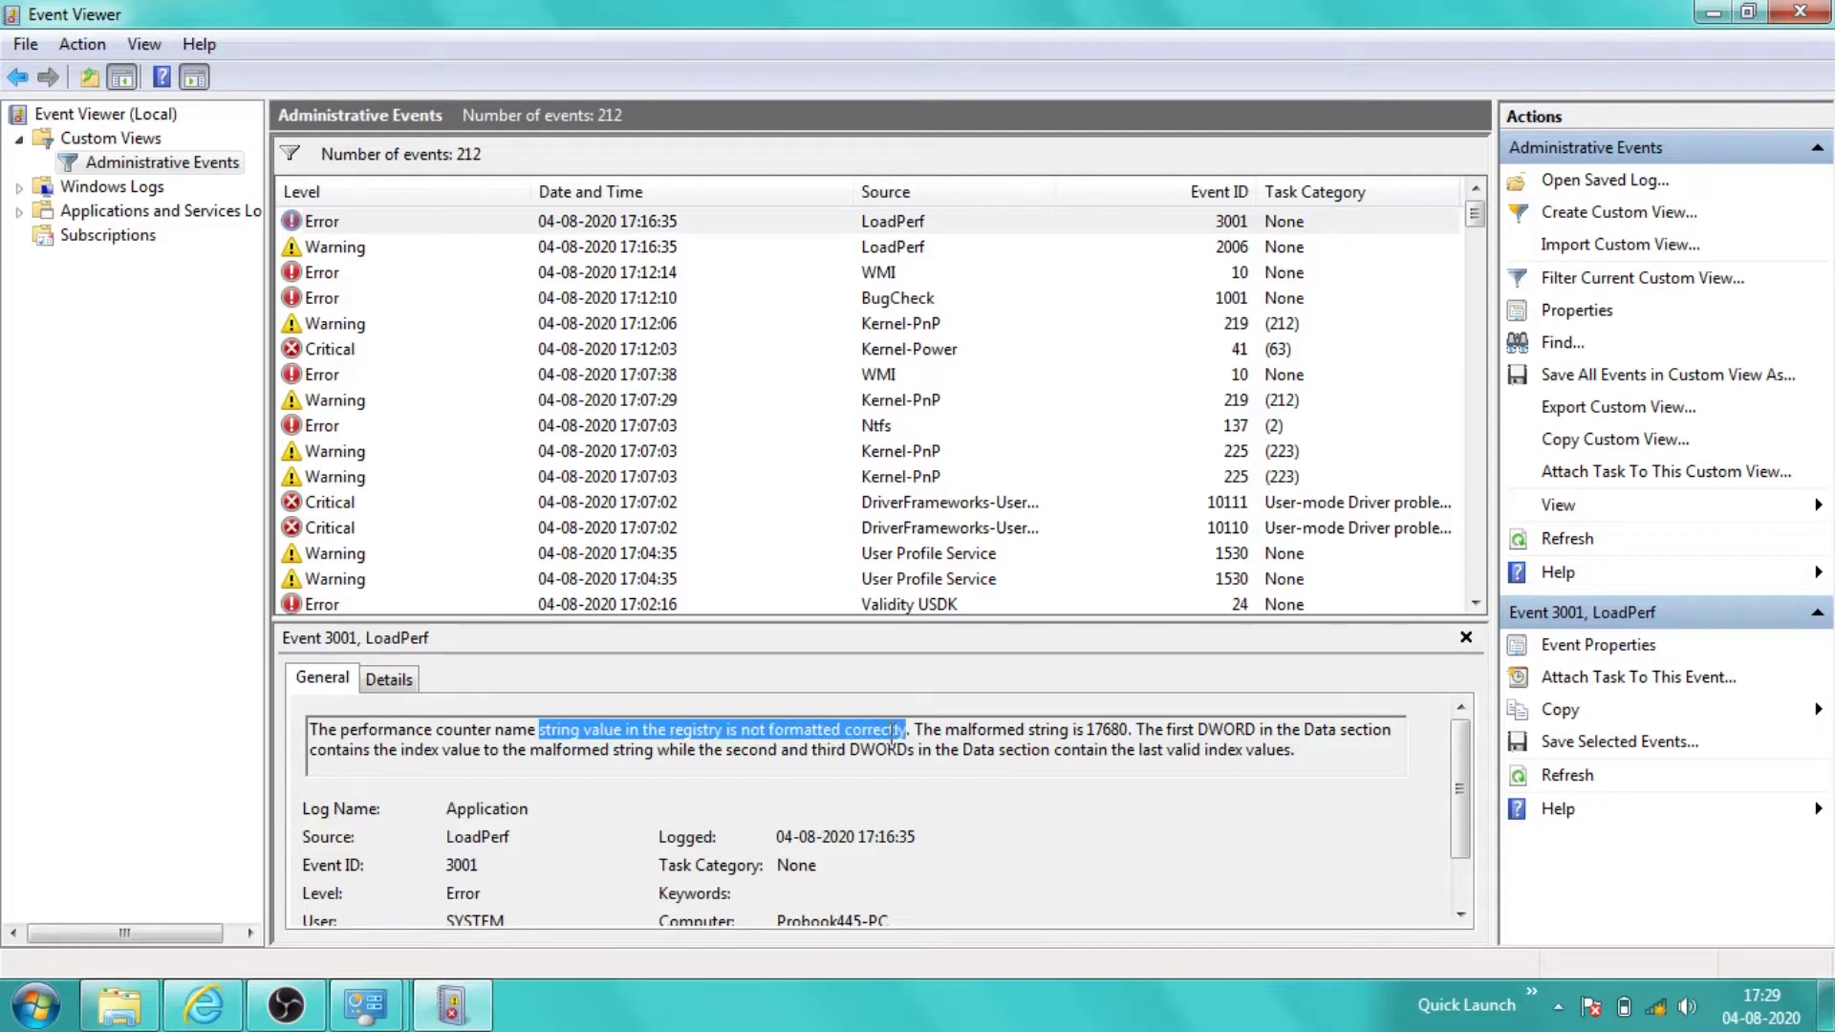
pyautogui.click(336, 251)
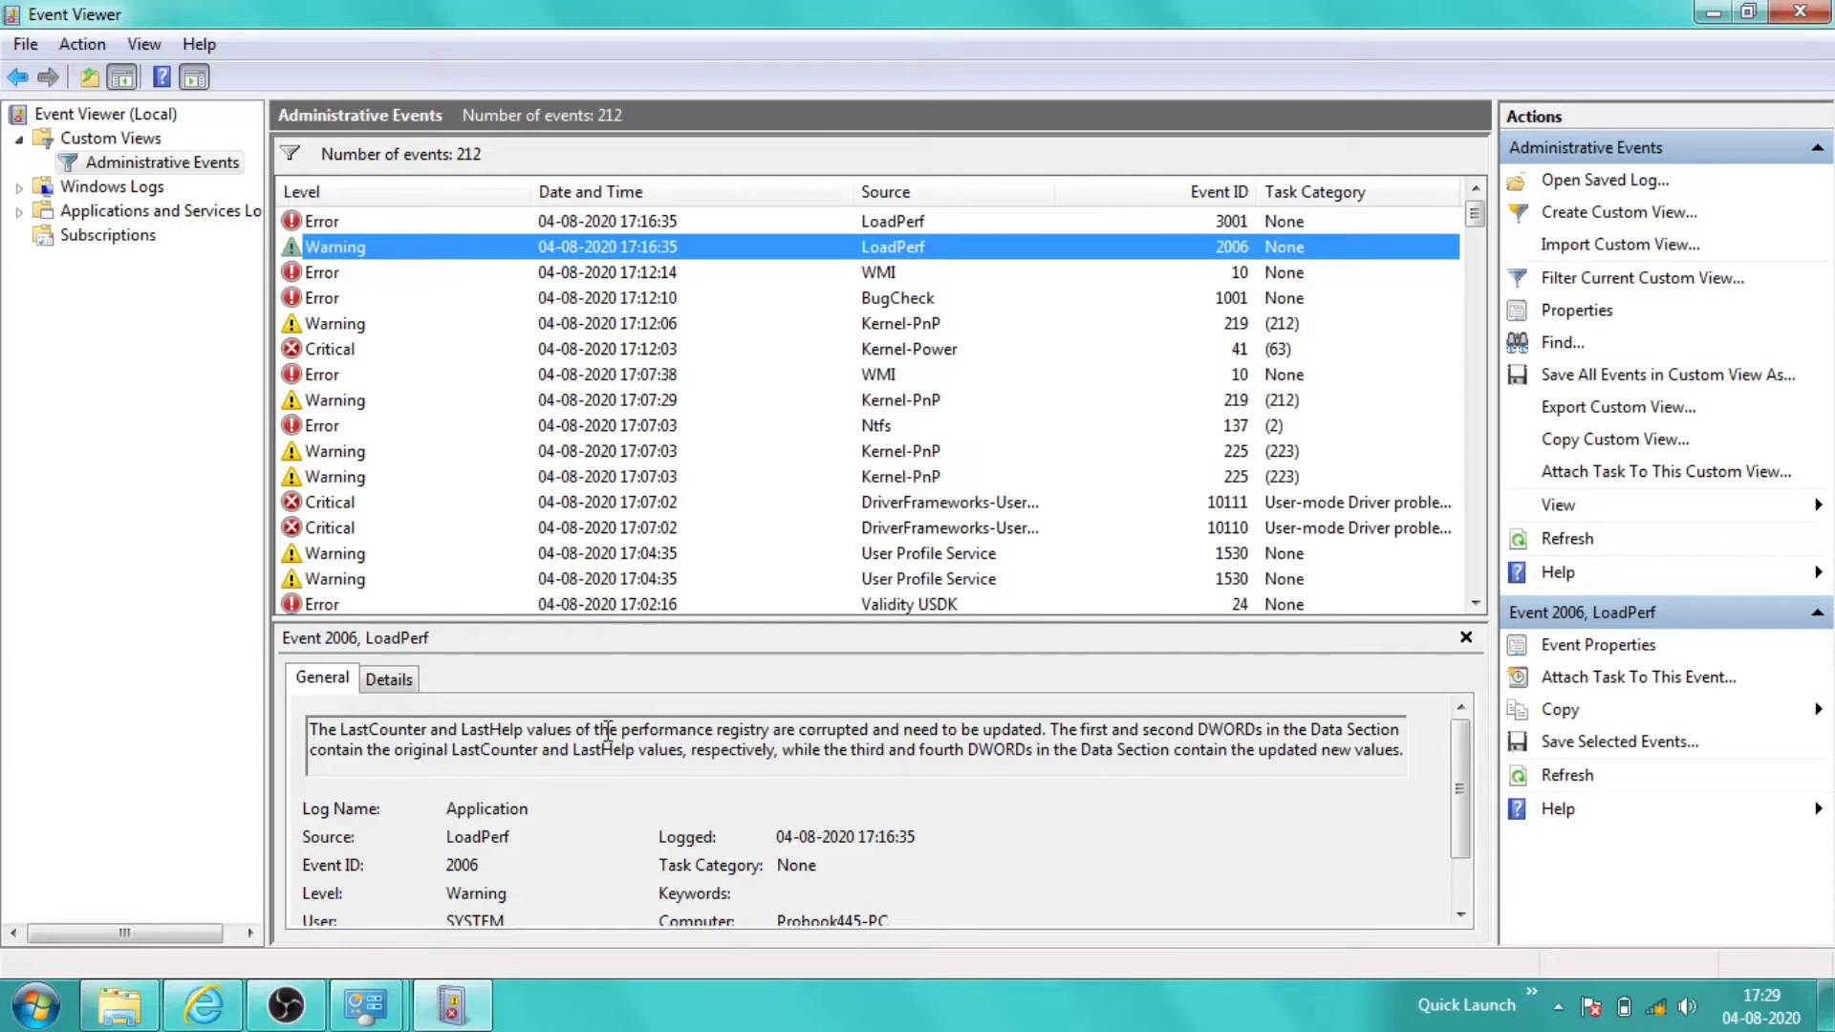
pyautogui.click(648, 731)
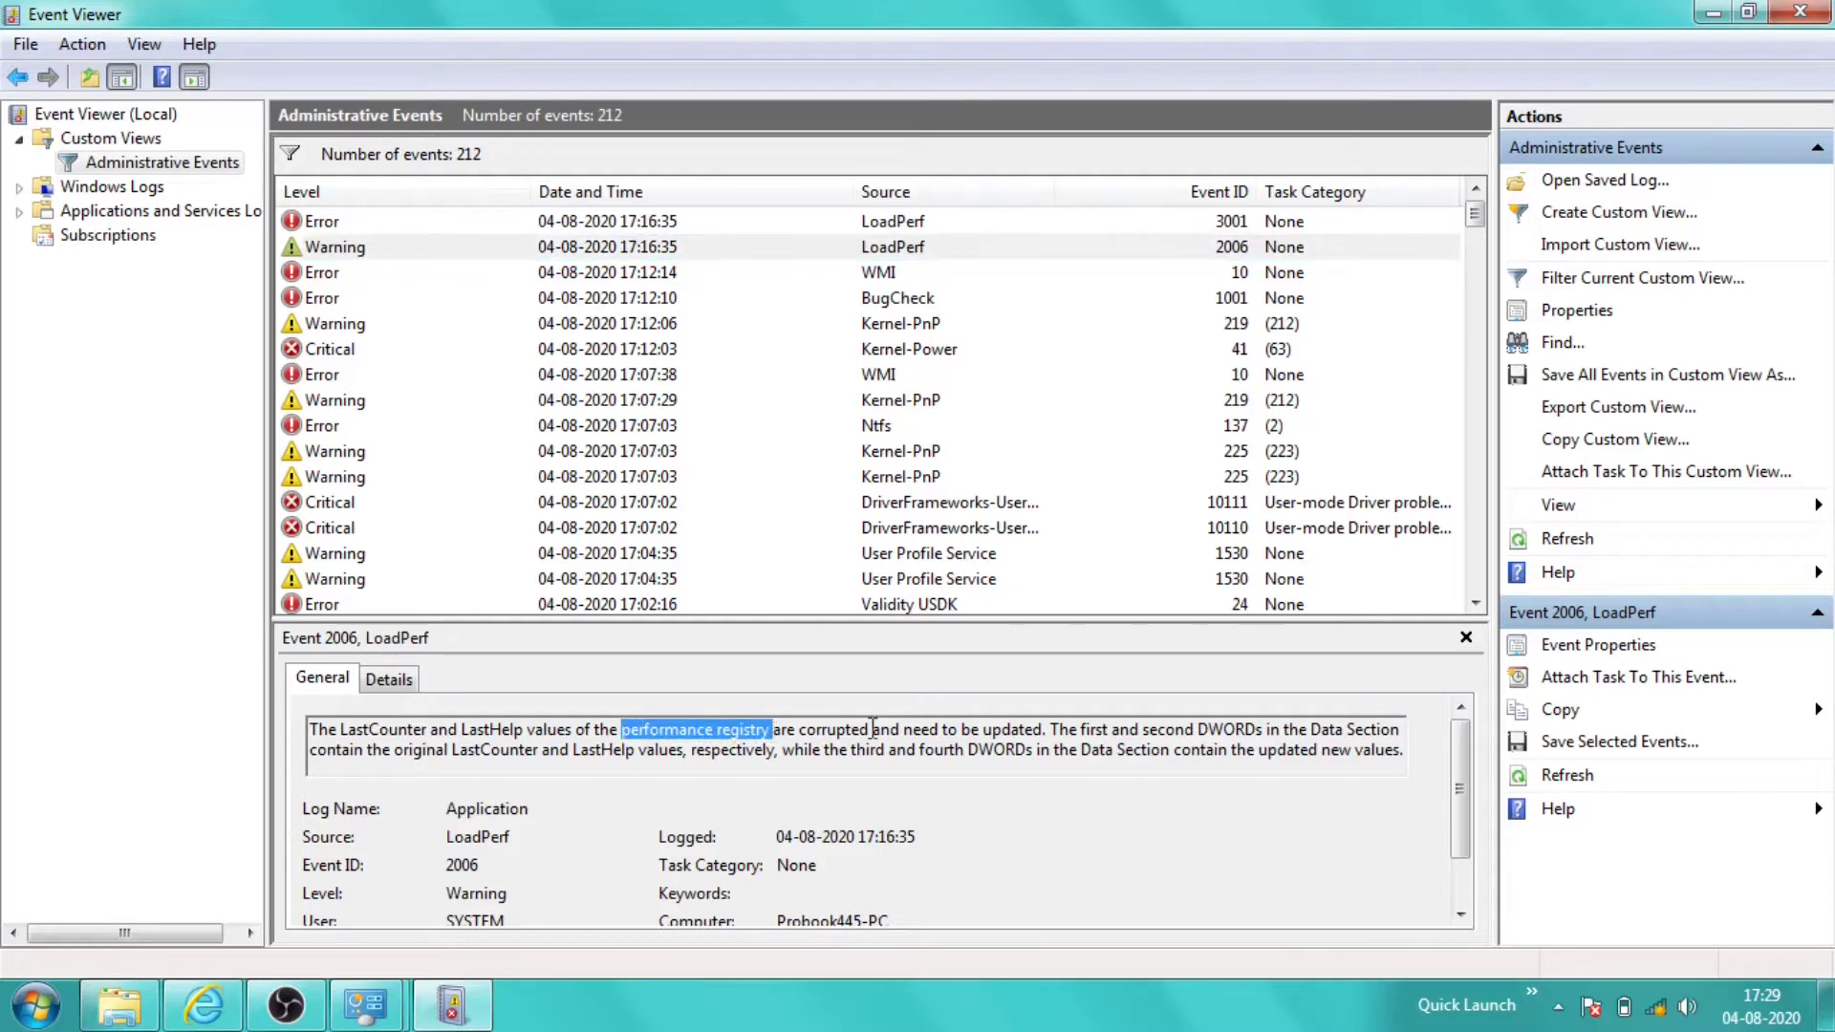
pyautogui.click(331, 274)
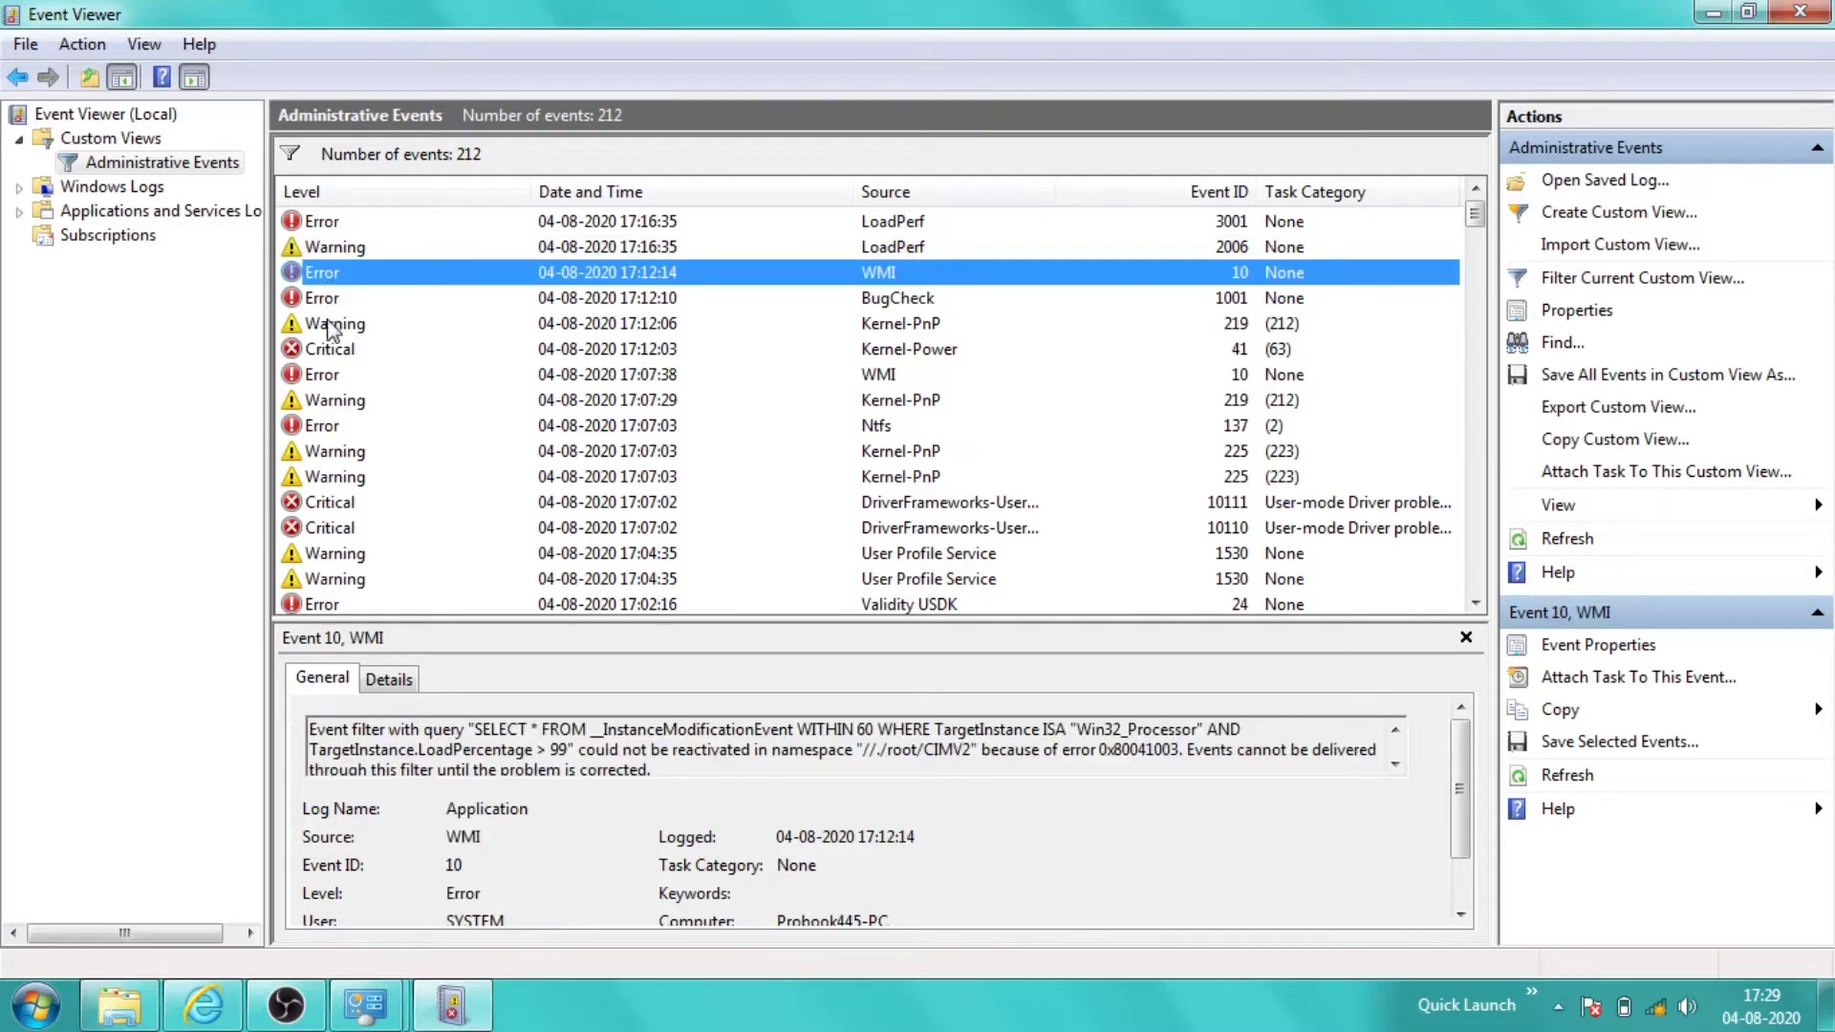
pyautogui.click(336, 351)
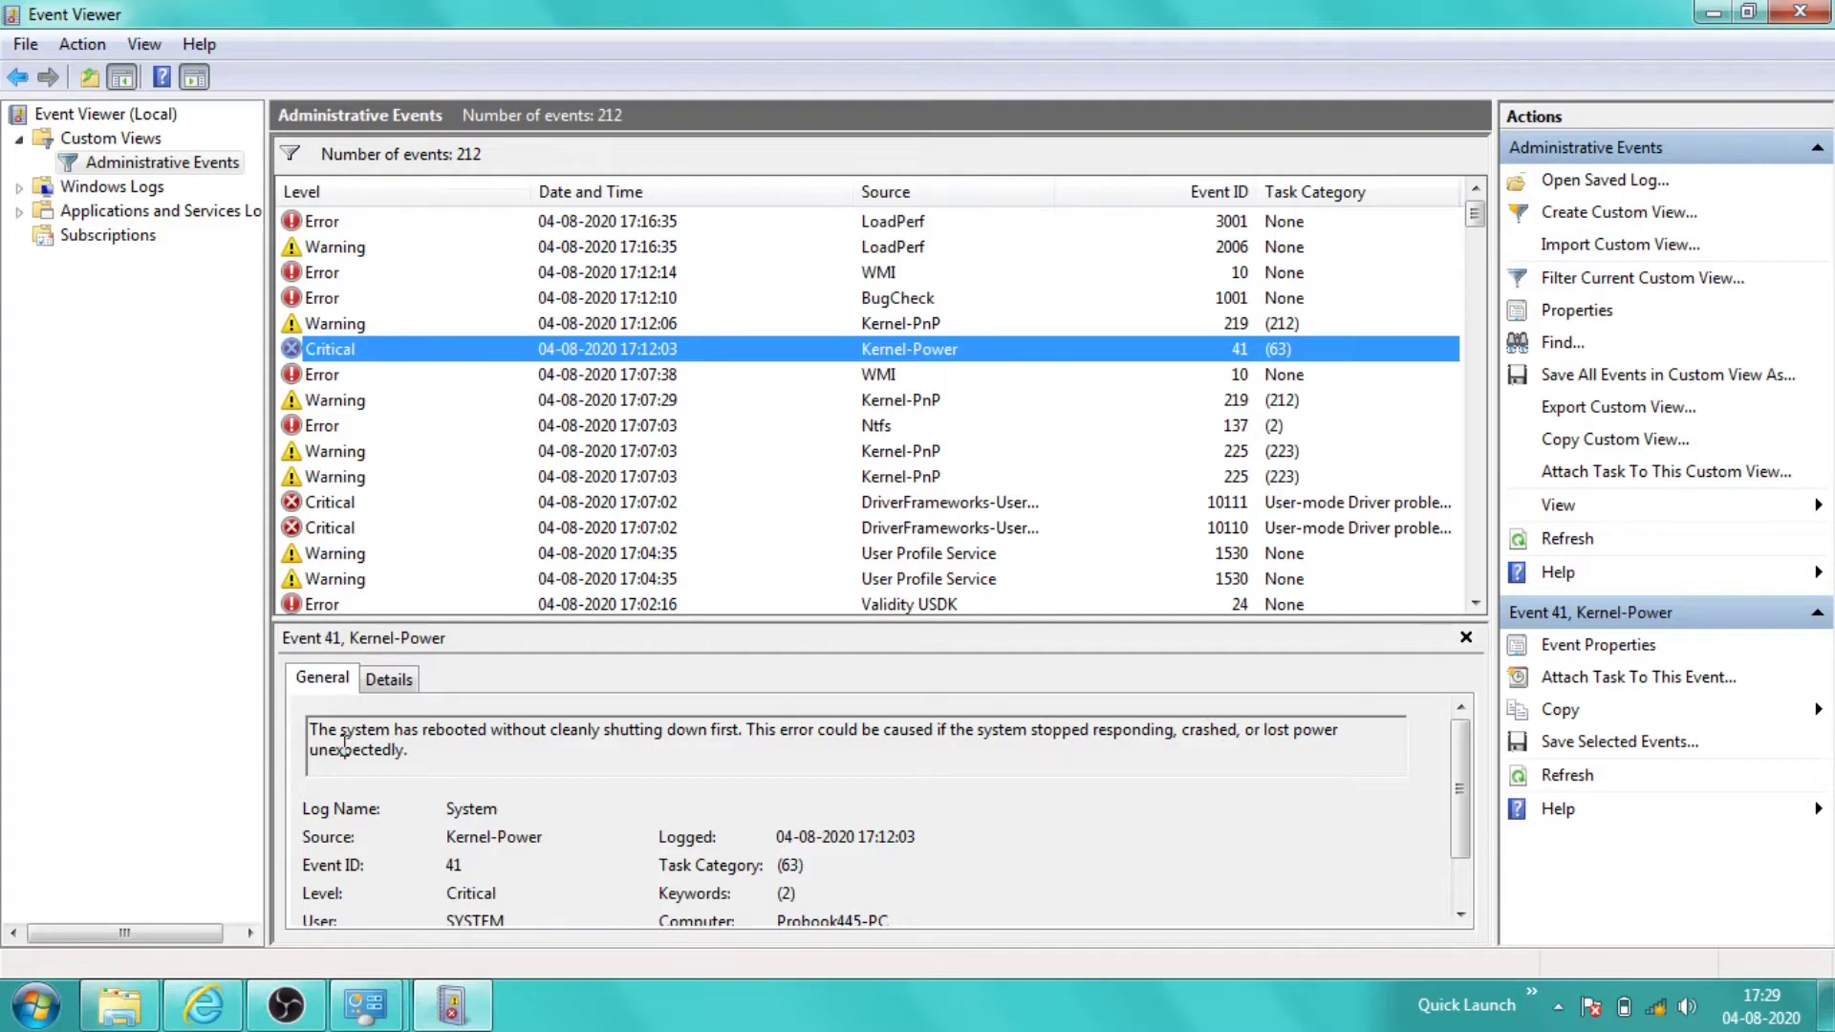
# Show event 41's Details data and scroll down to its bugcheck parameters.
pyautogui.click(389, 686)
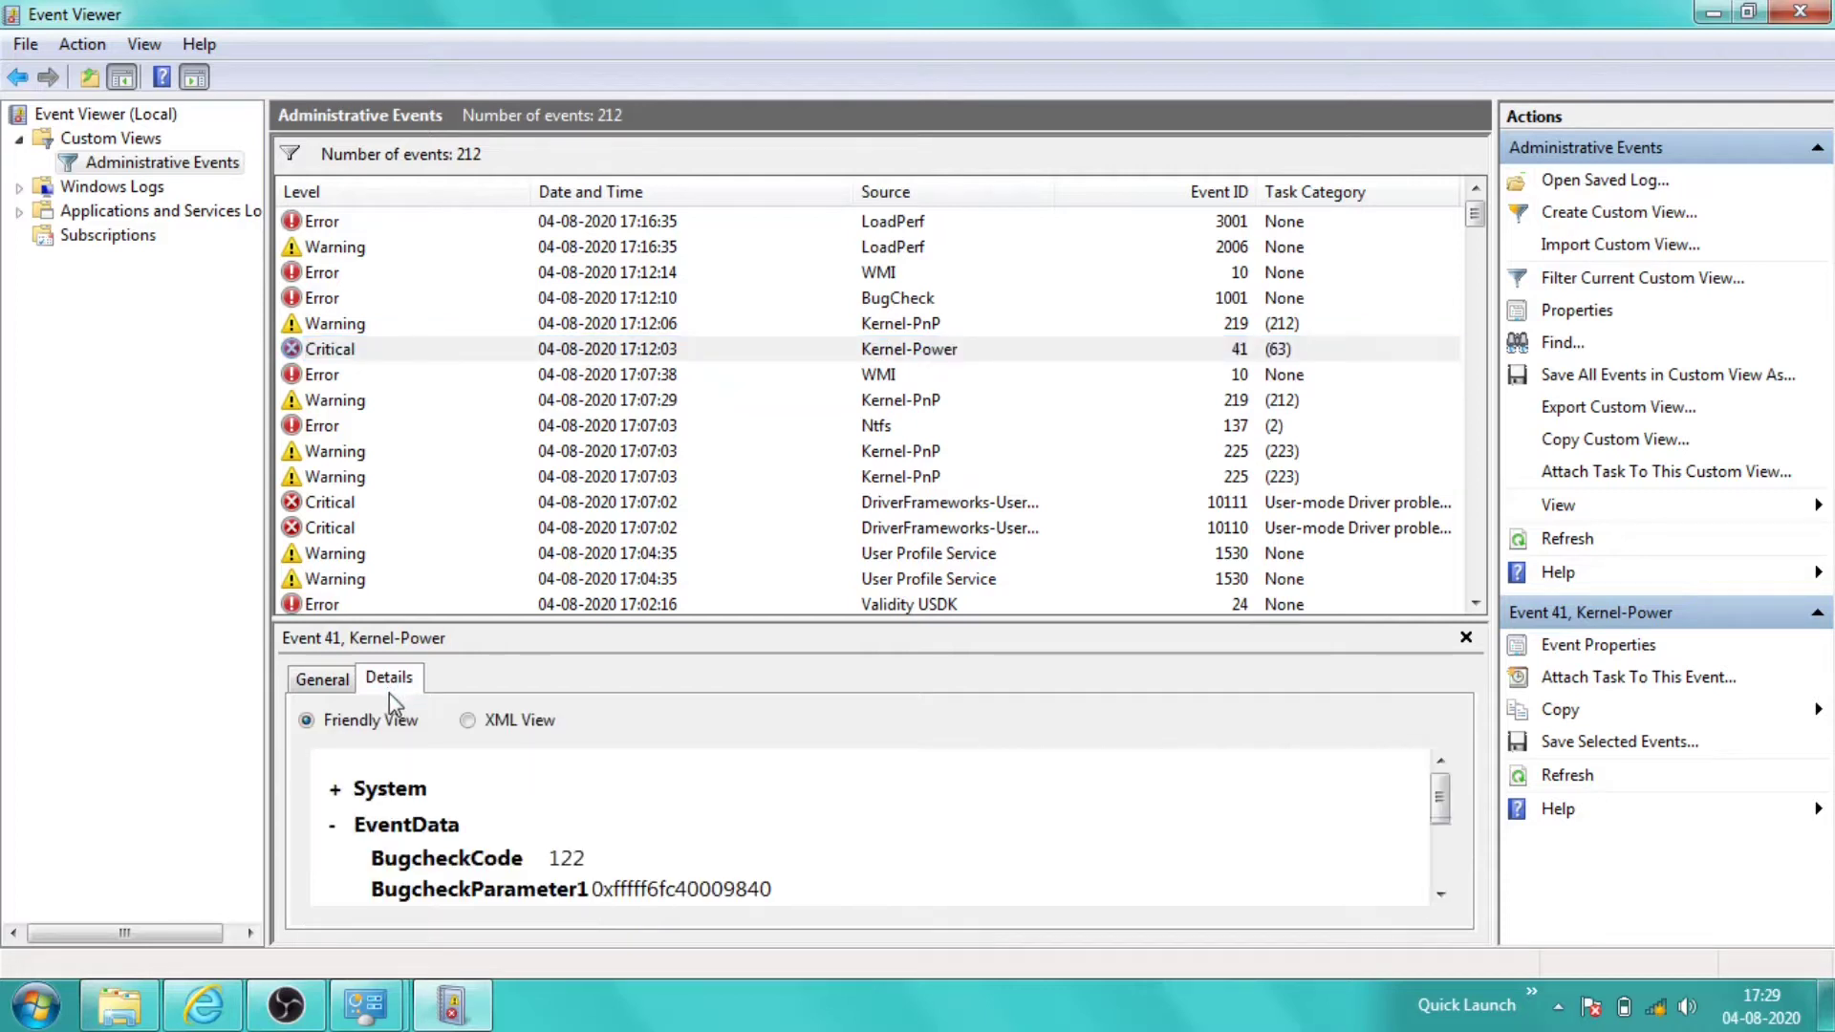
pyautogui.click(1442, 877)
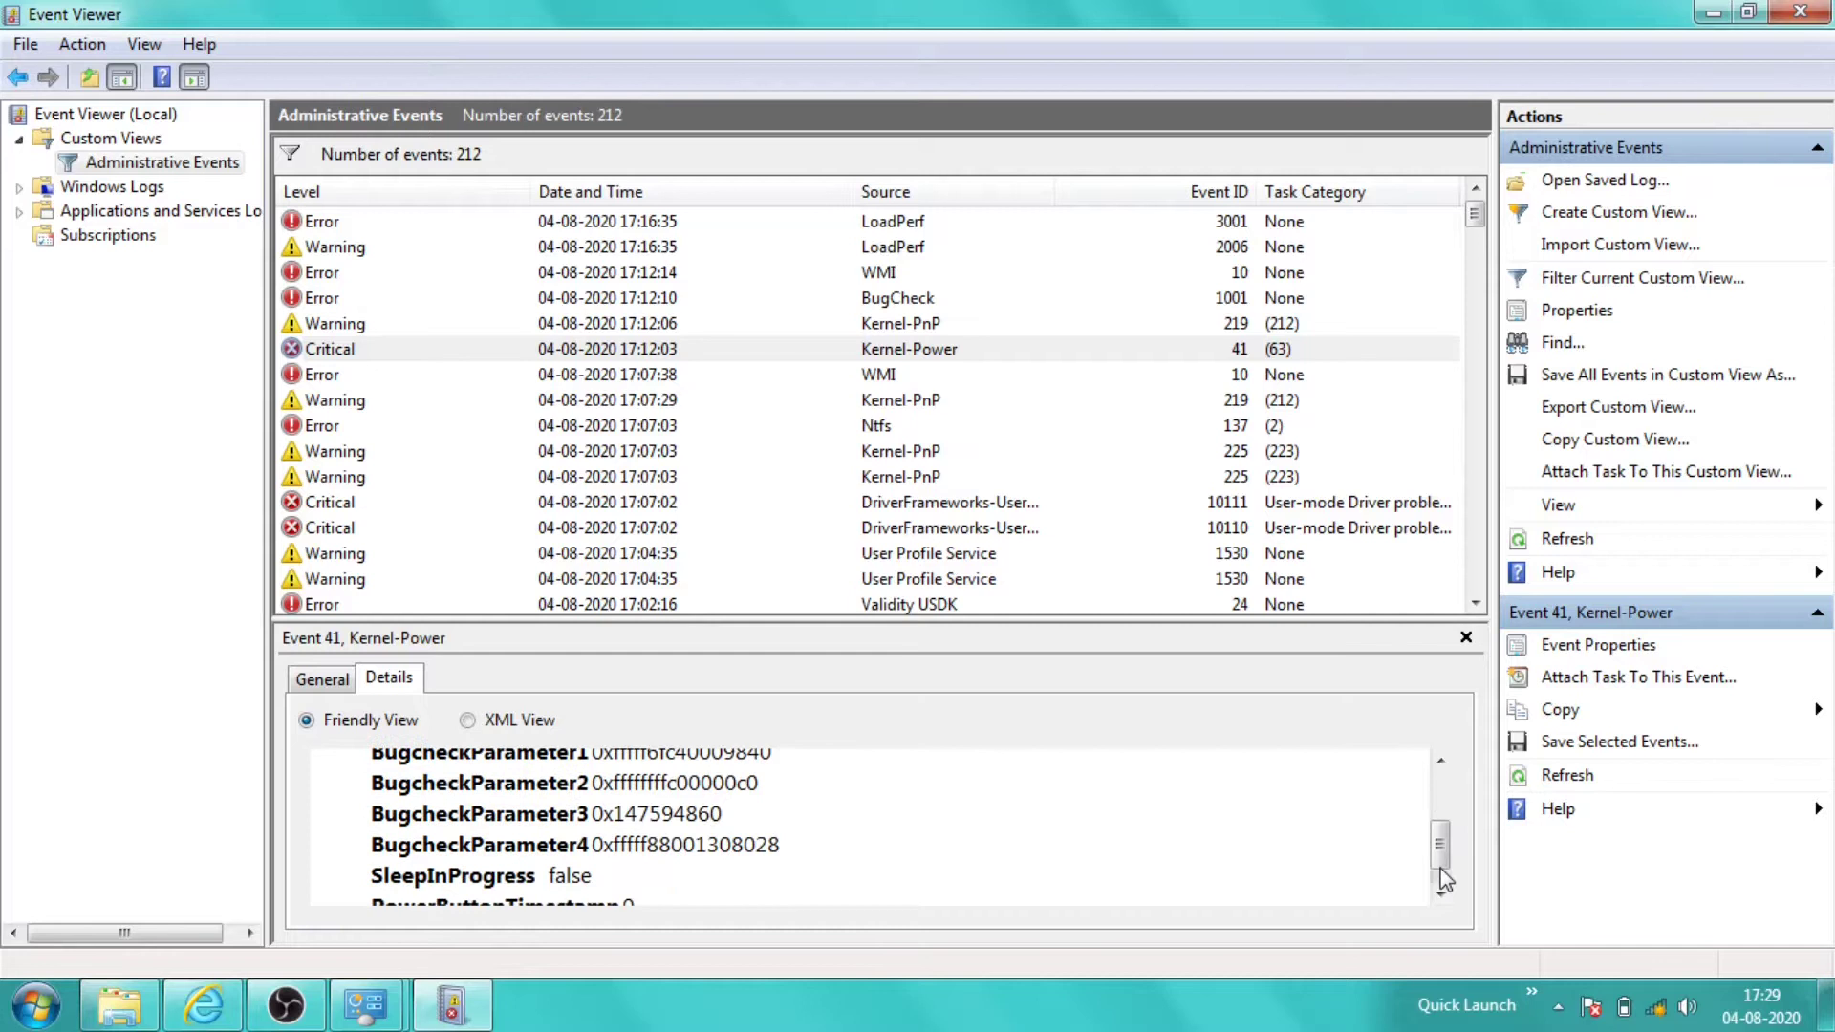
pyautogui.click(1445, 879)
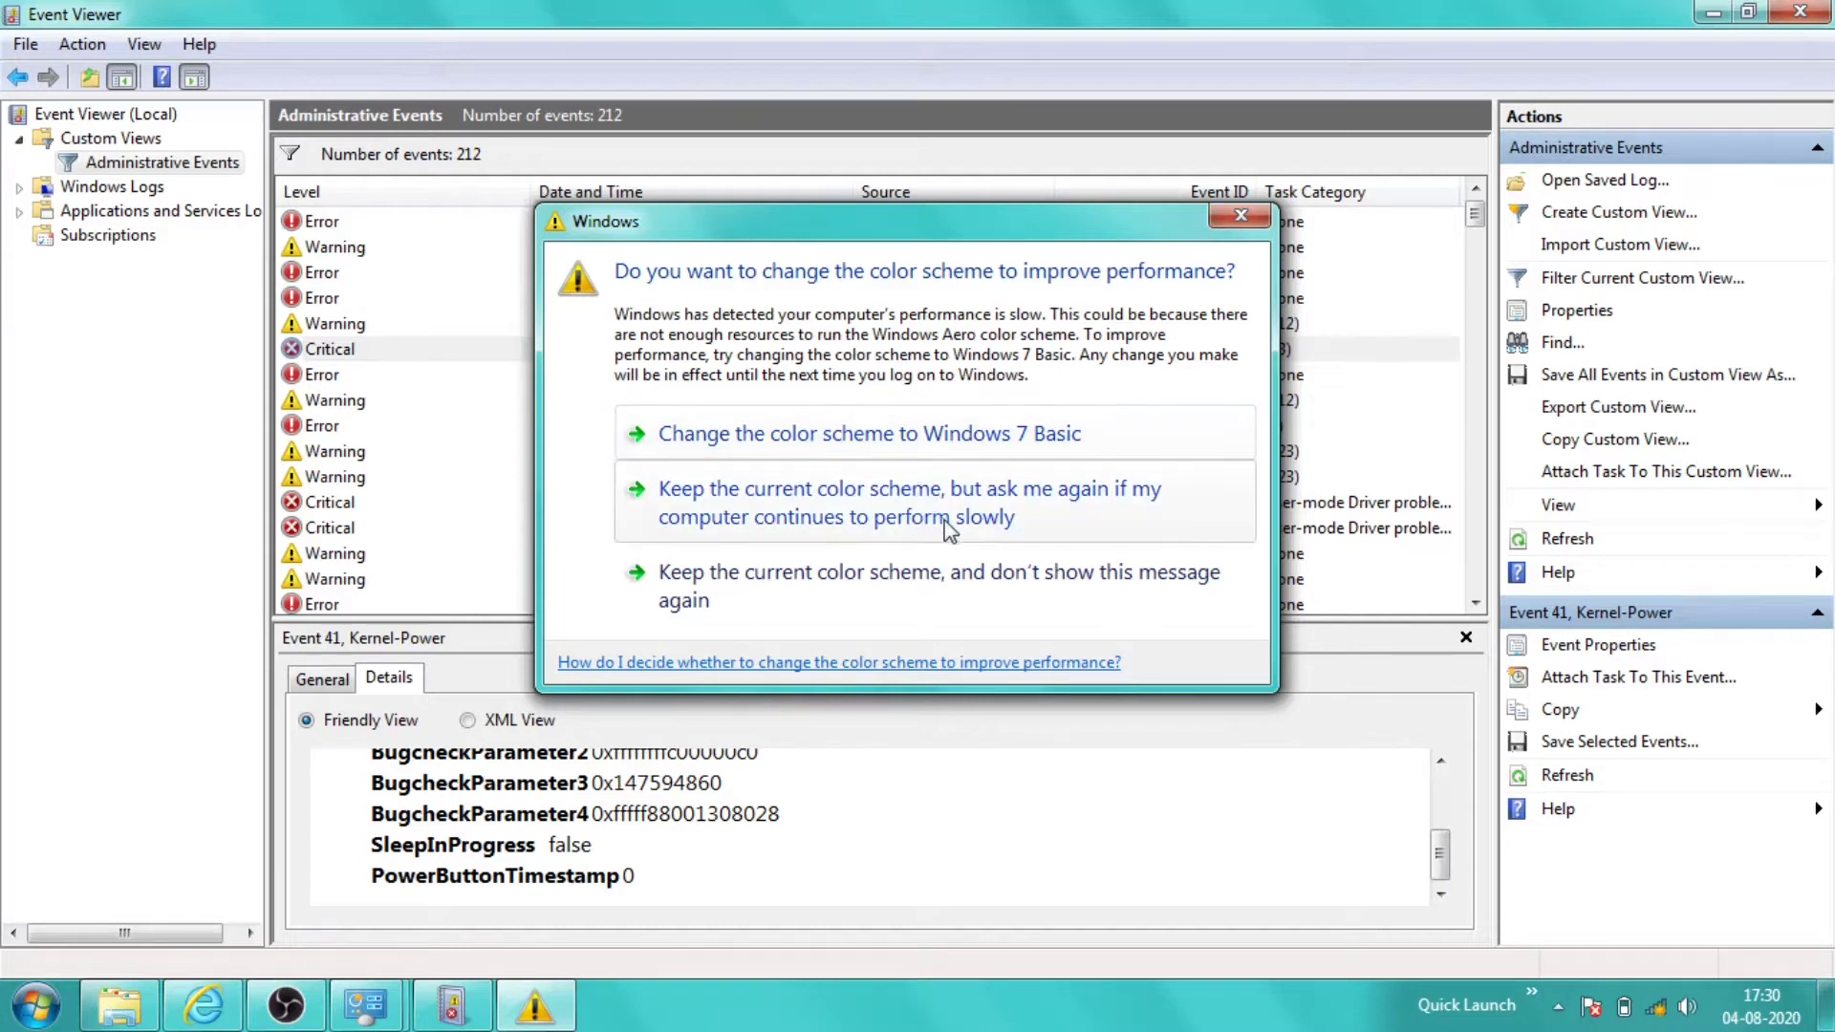
# Keep the current colour scheme, glance at Ntfs event 137, then return to event 41.
pyautogui.click(870, 521)
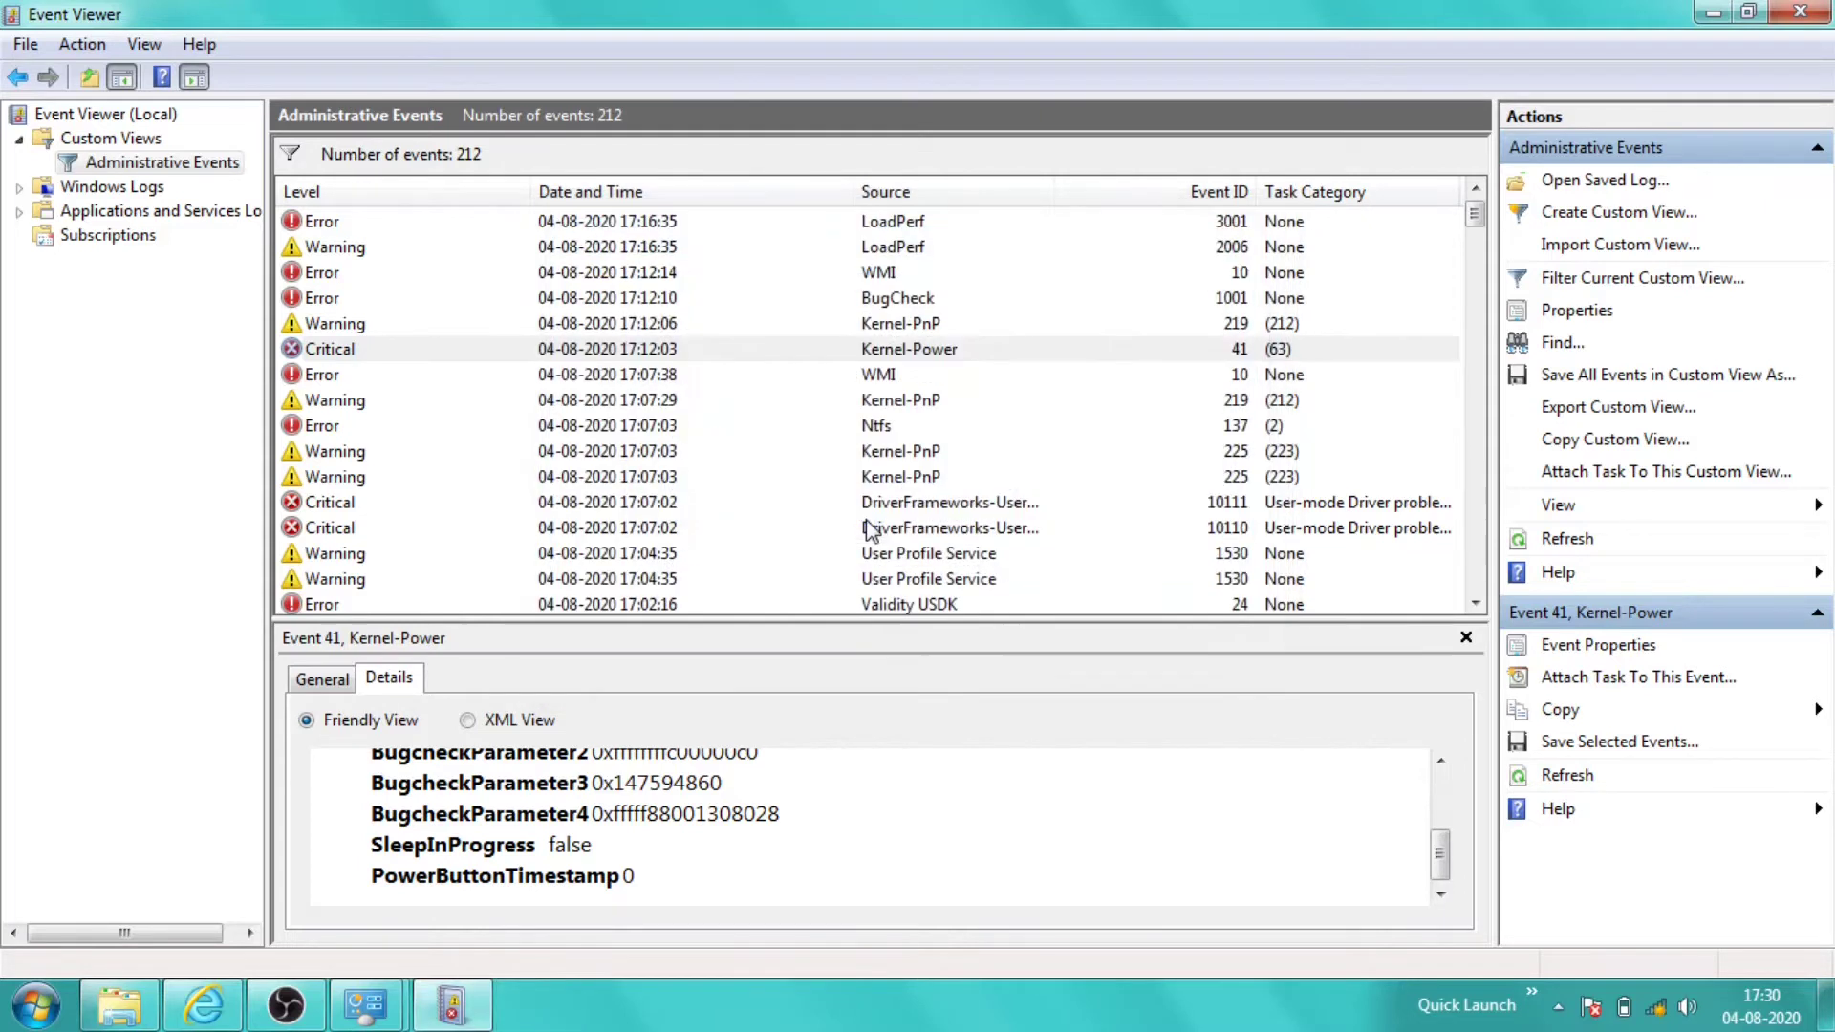
pyautogui.click(318, 430)
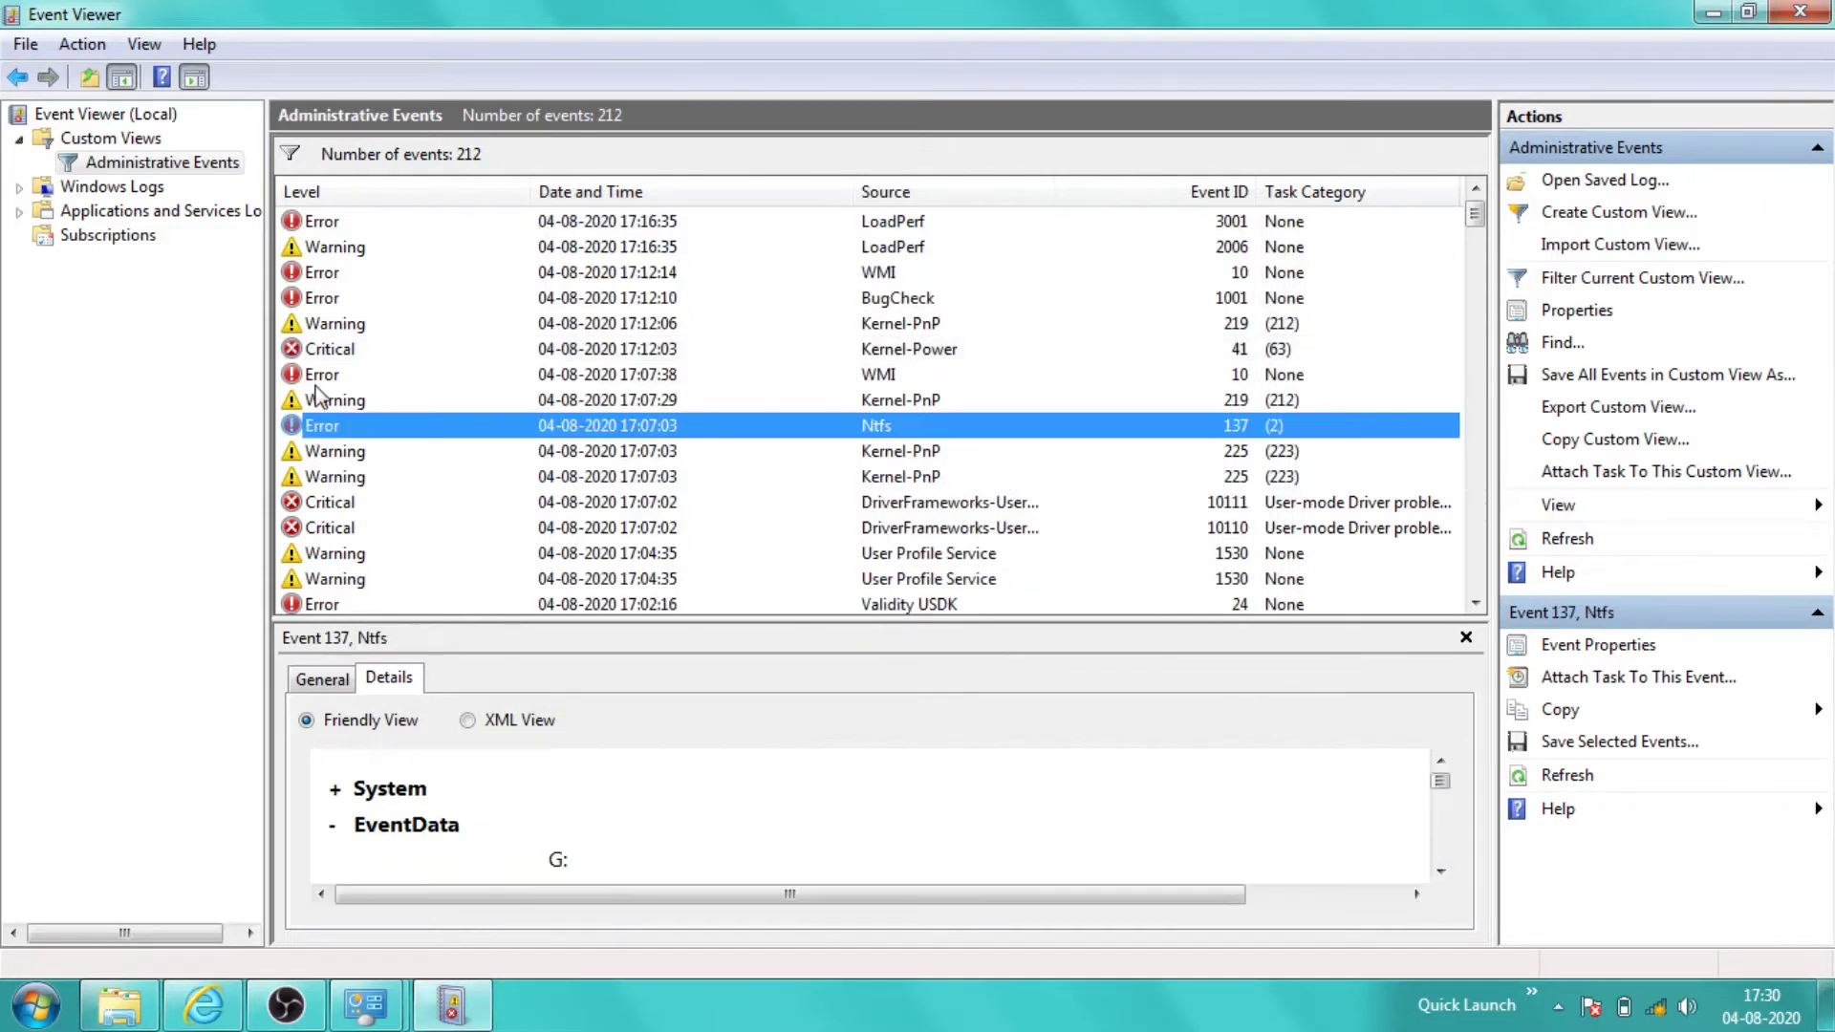
pyautogui.click(314, 352)
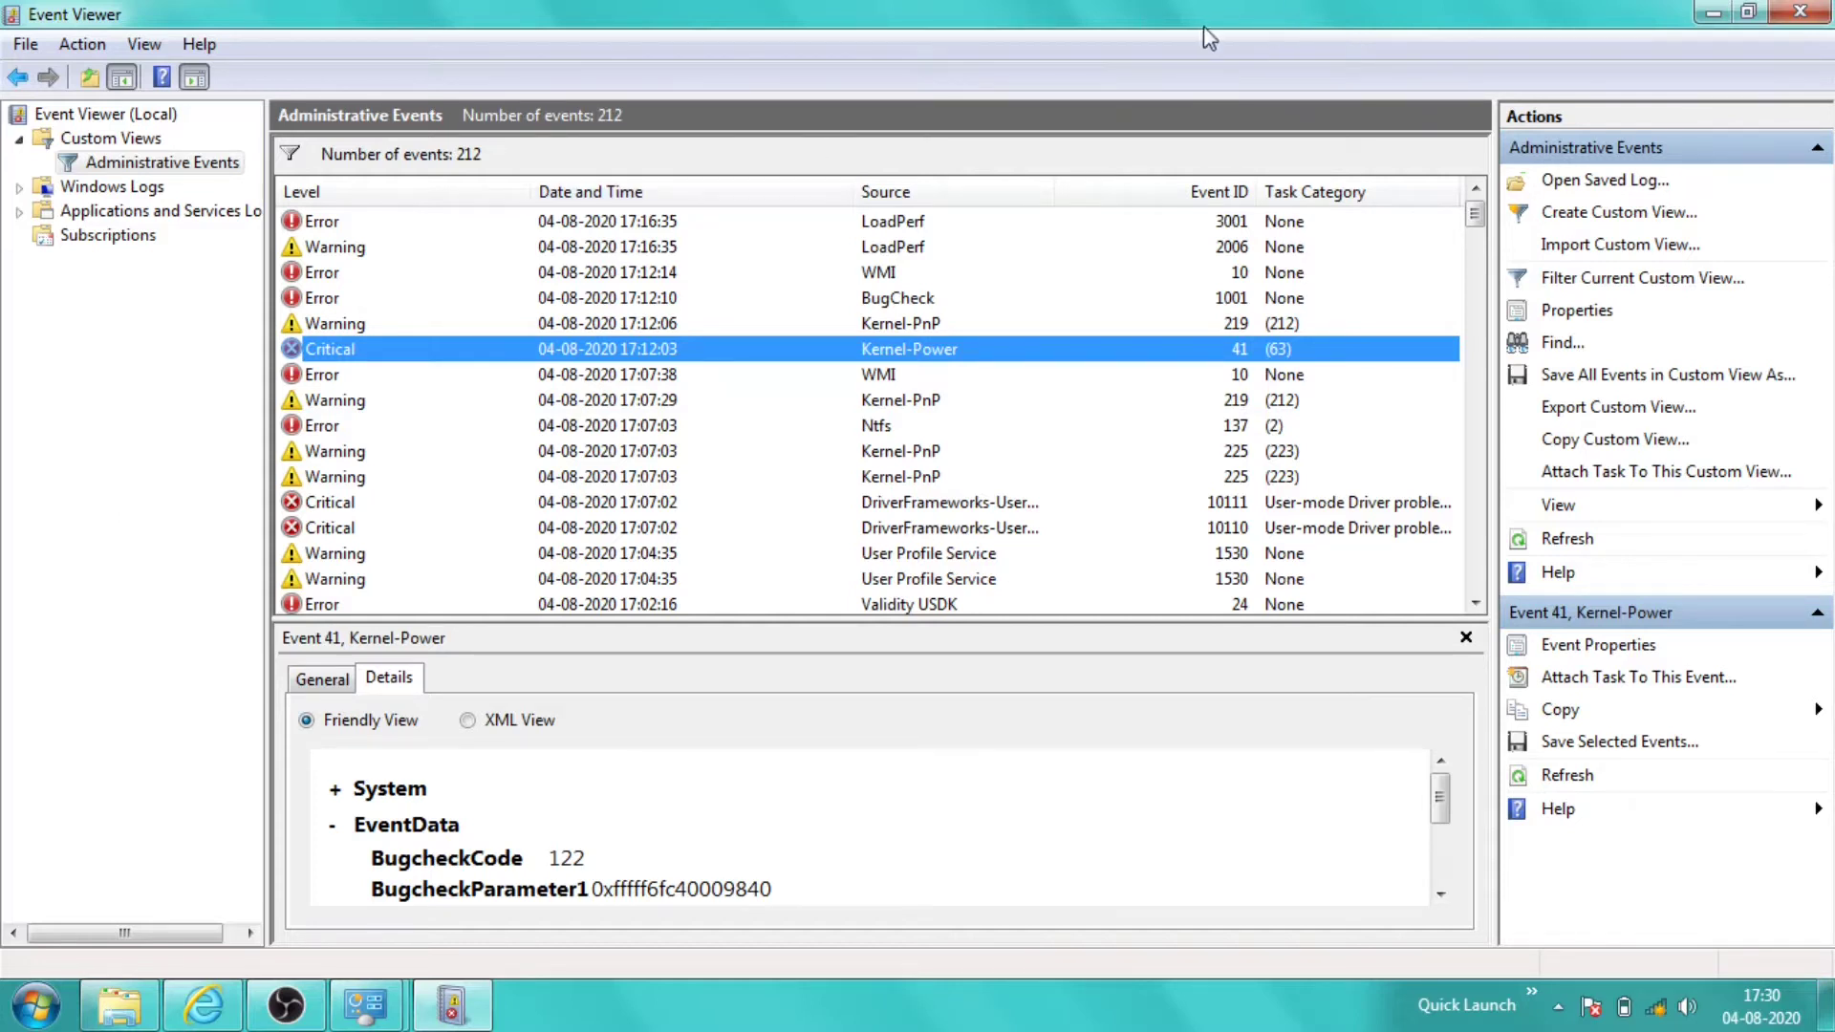
# Close Event Viewer and open Device Manager from the Computer icon's Properties page.
pyautogui.click(1828, 11)
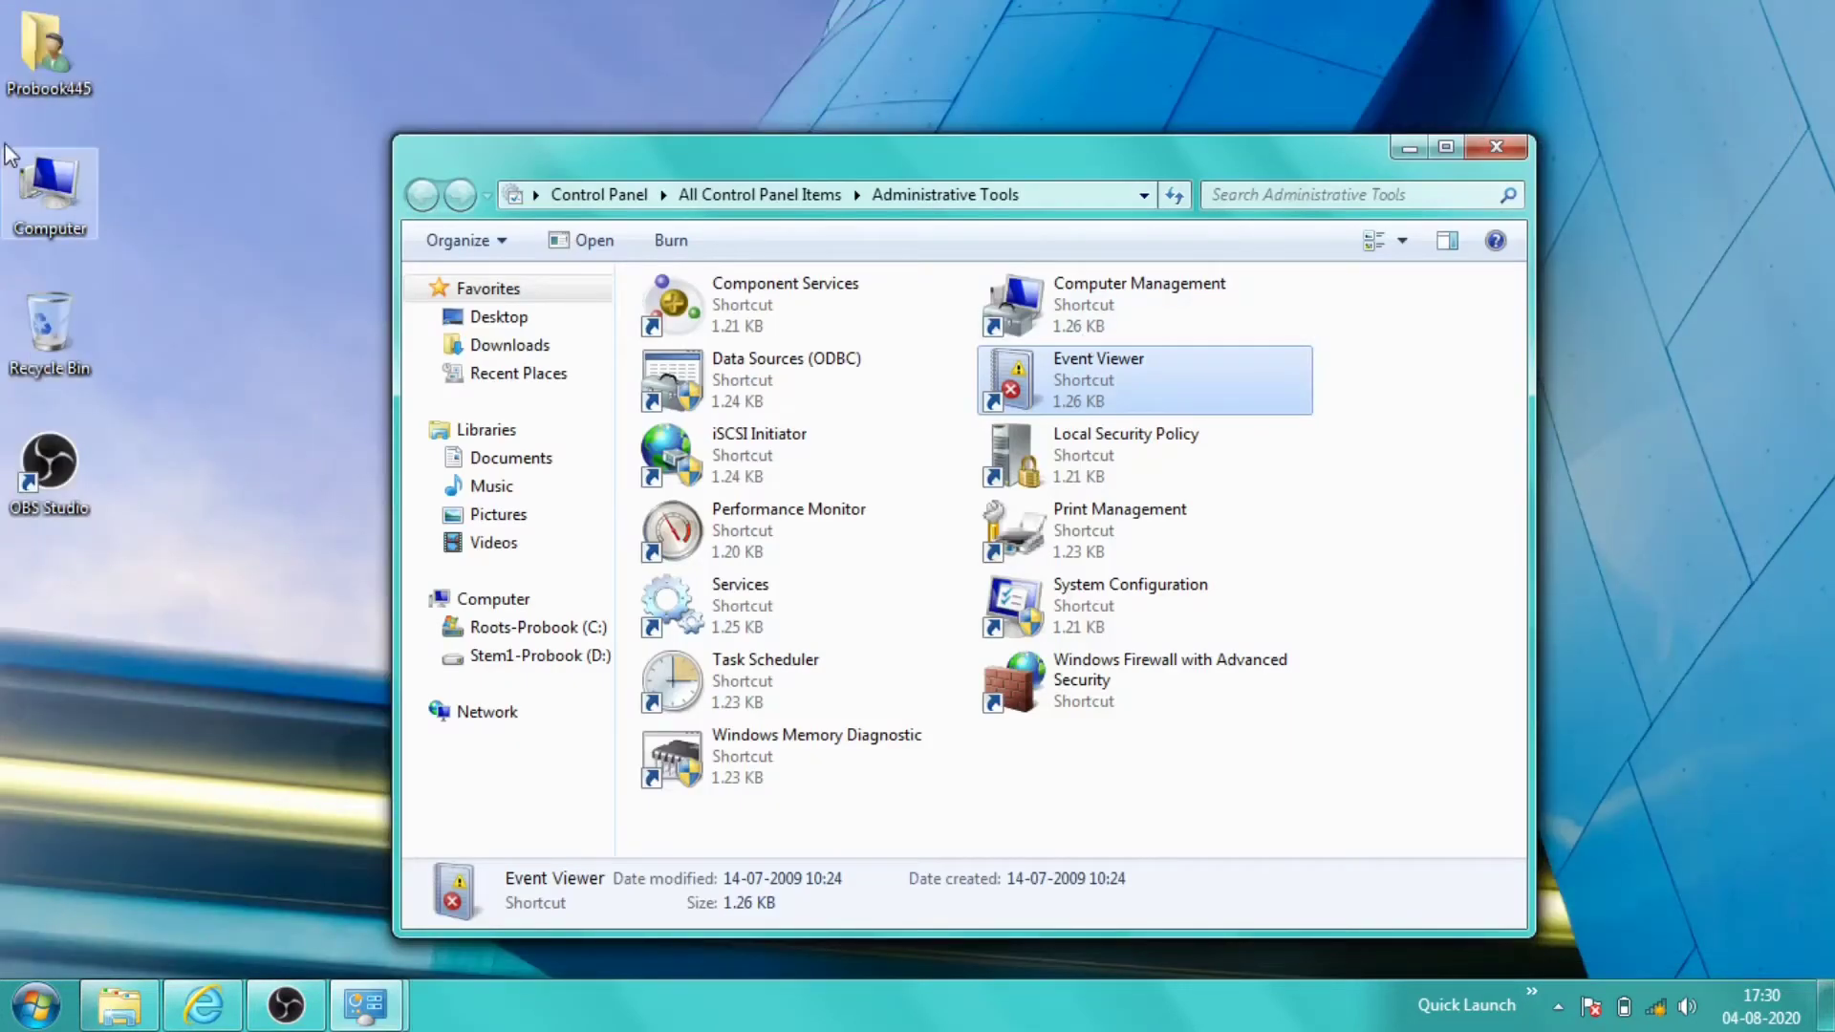
pyautogui.click(42, 186)
pyautogui.rightClick(42, 185)
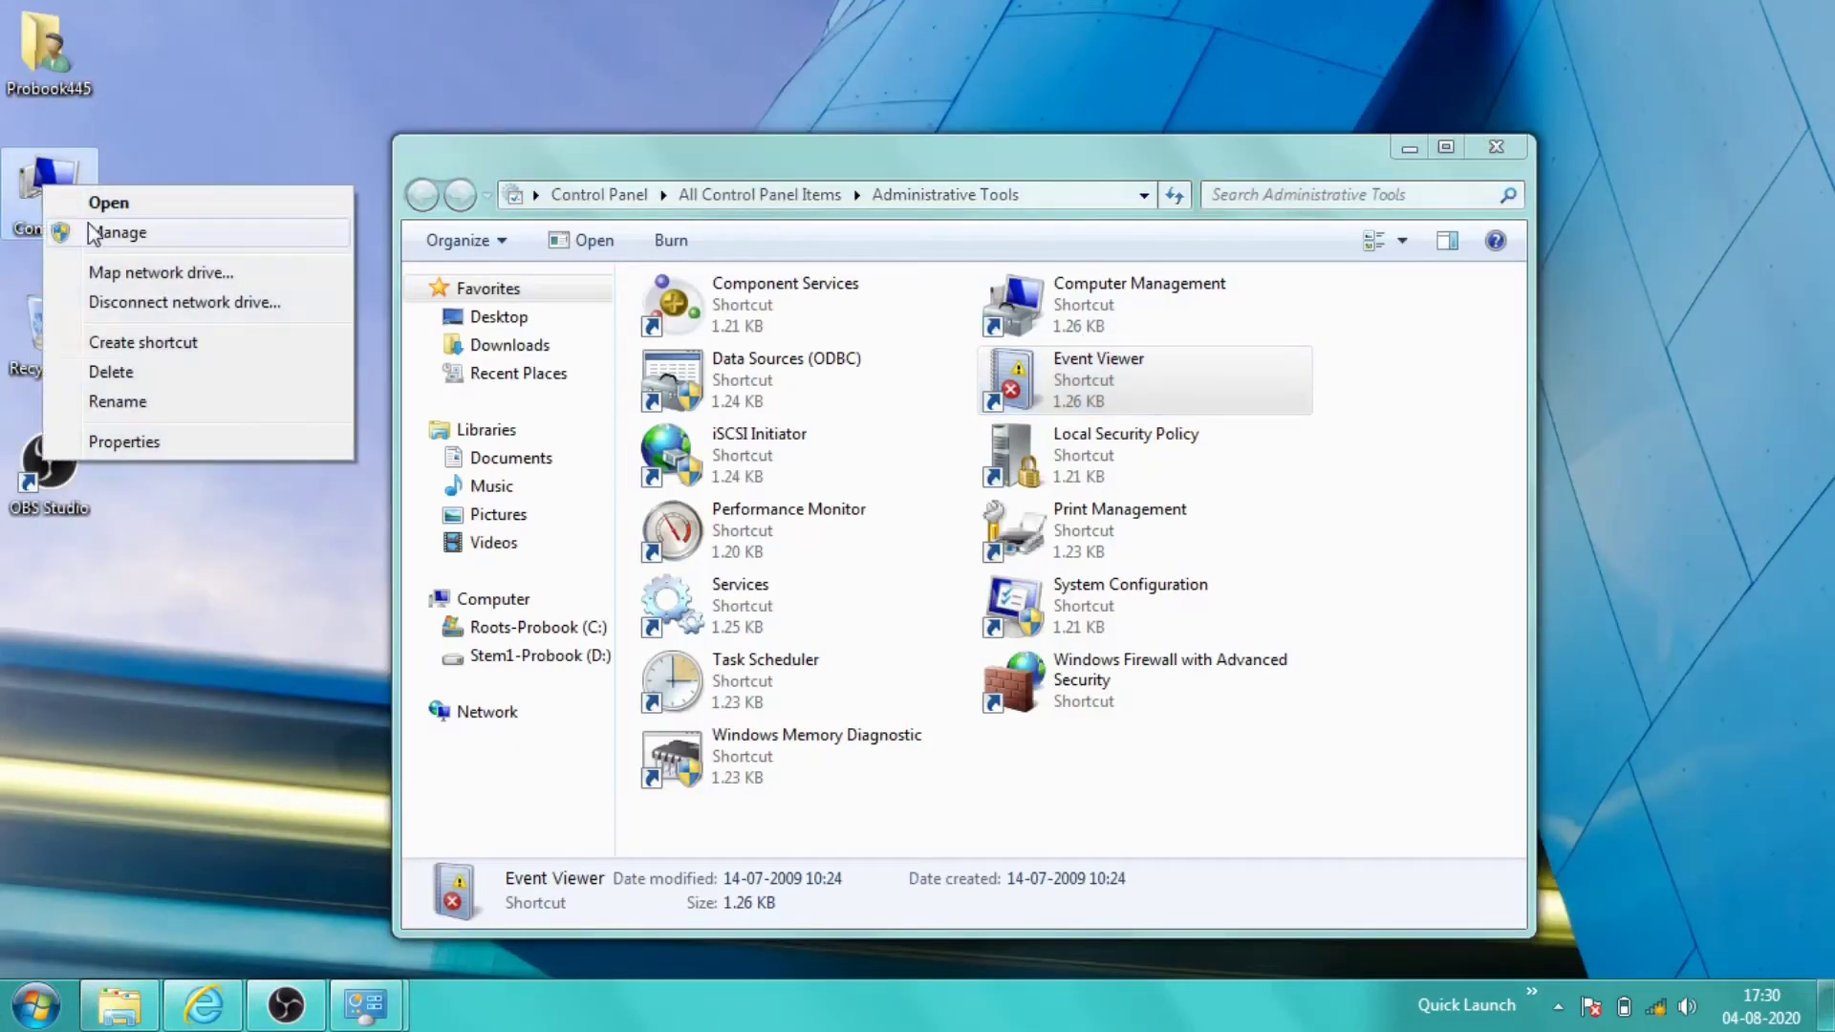
pyautogui.click(152, 447)
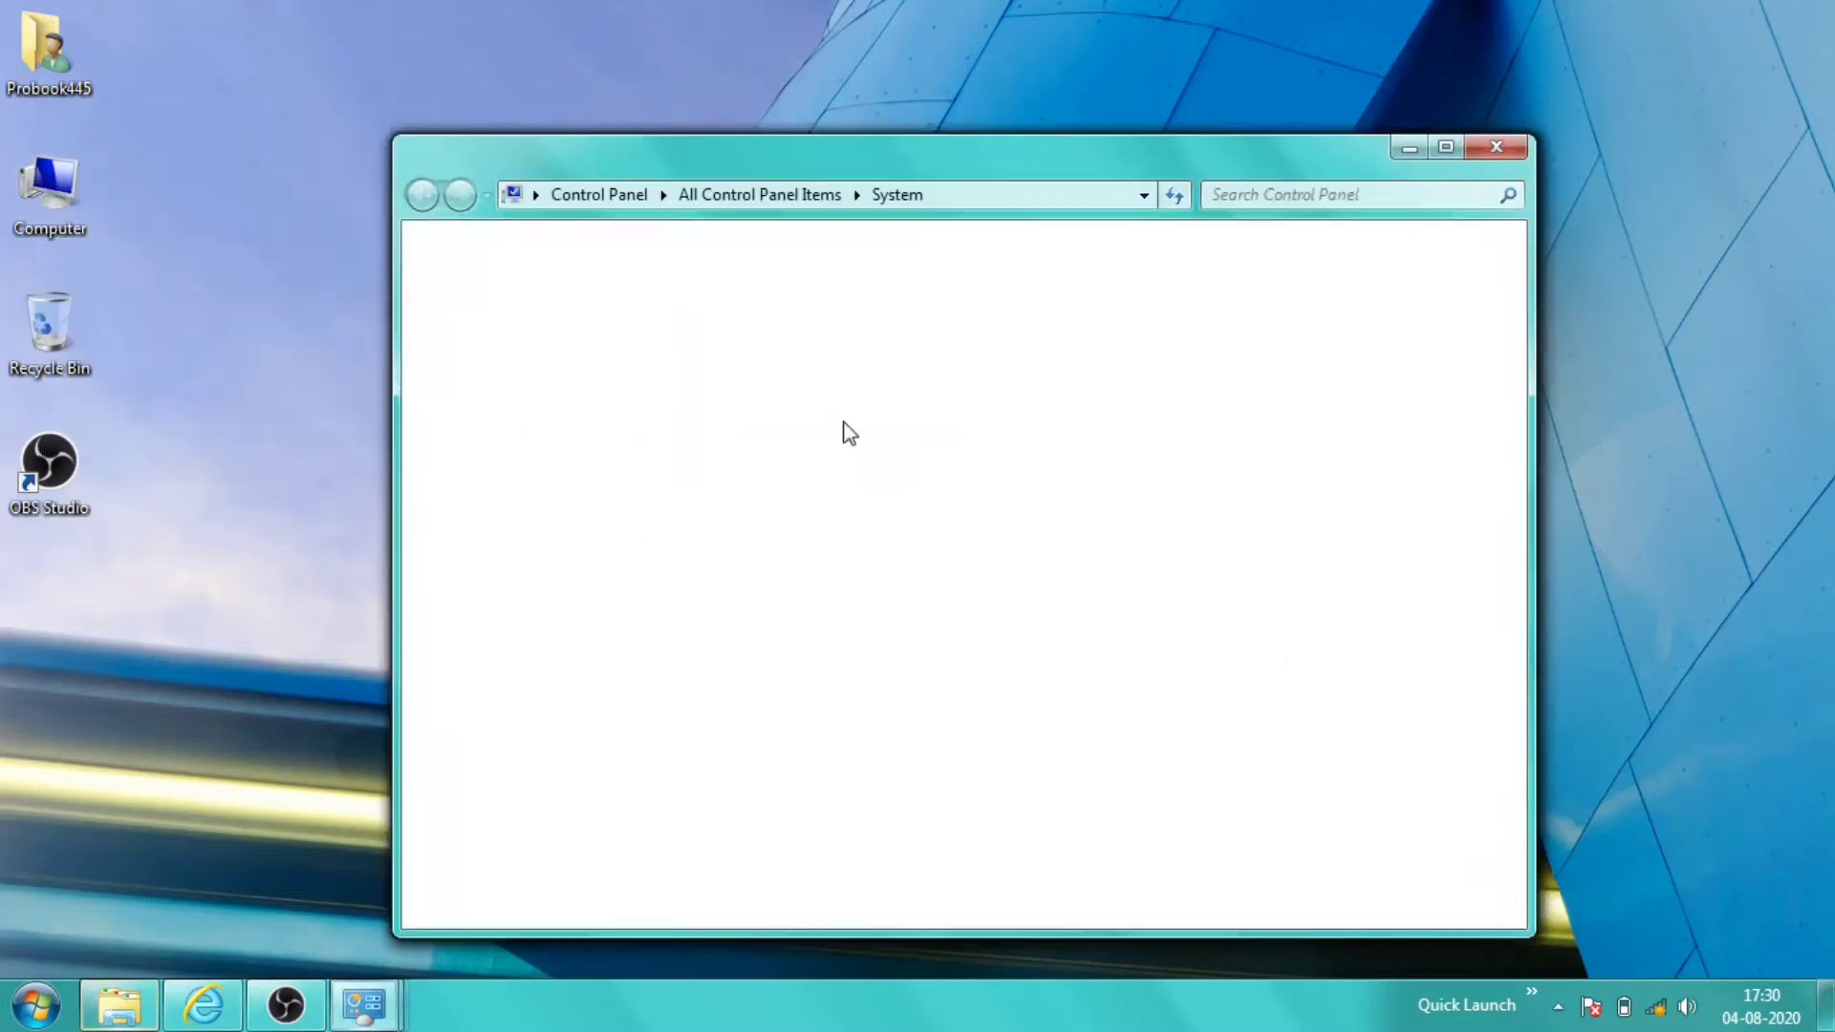
pyautogui.click(529, 300)
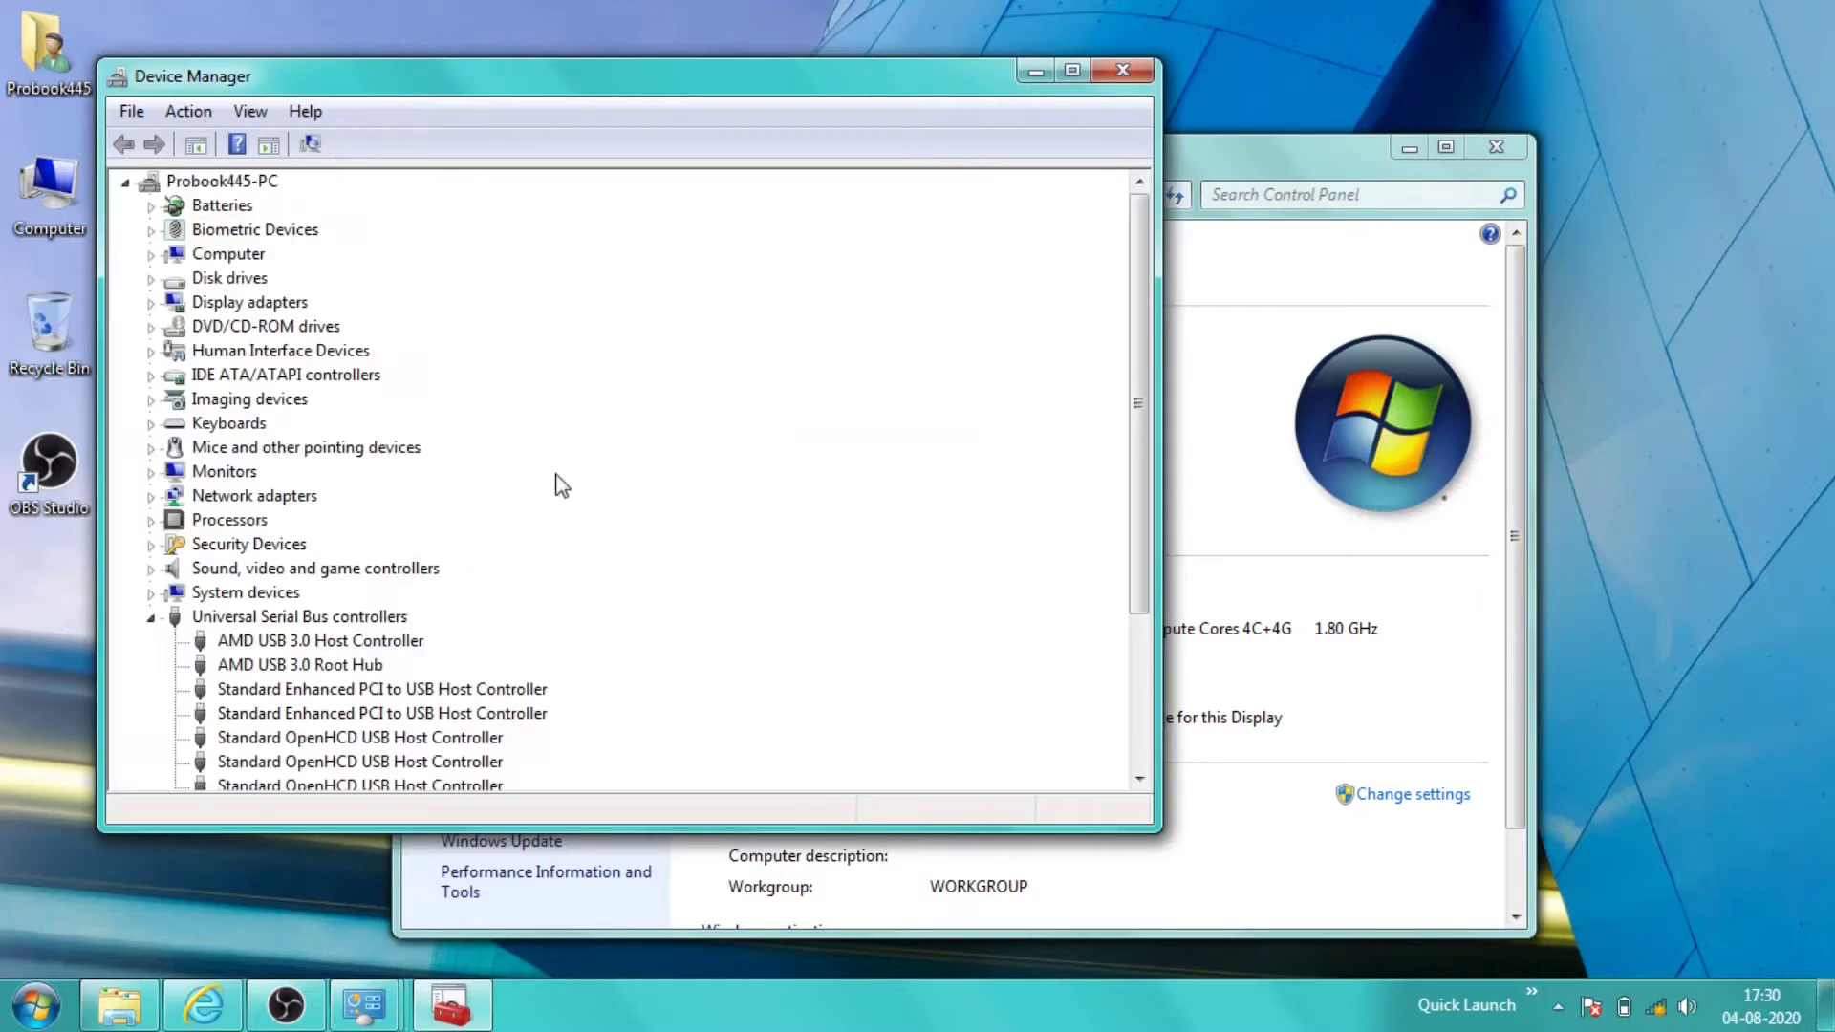
# Check the Unknown Device's General, Driver and Details tabs, confirming its Code 43 status.
pyautogui.scroll(-3, 664, 564)
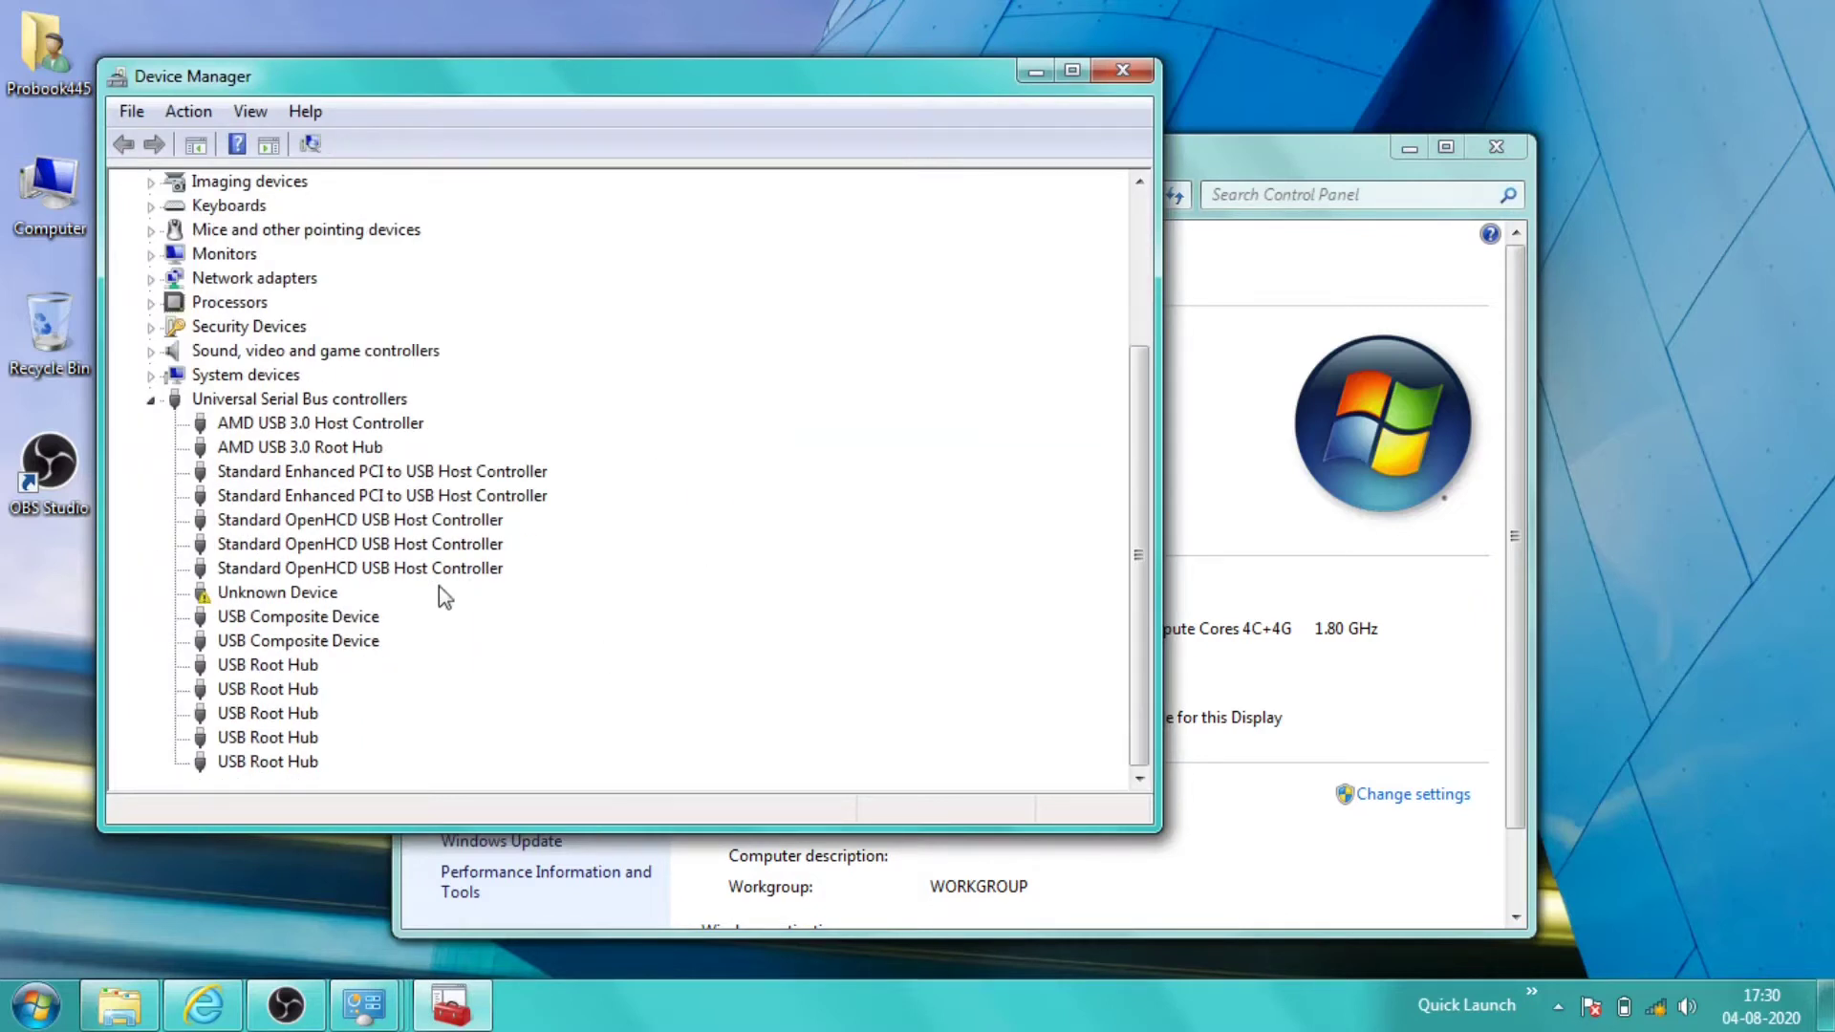
pyautogui.click(296, 594)
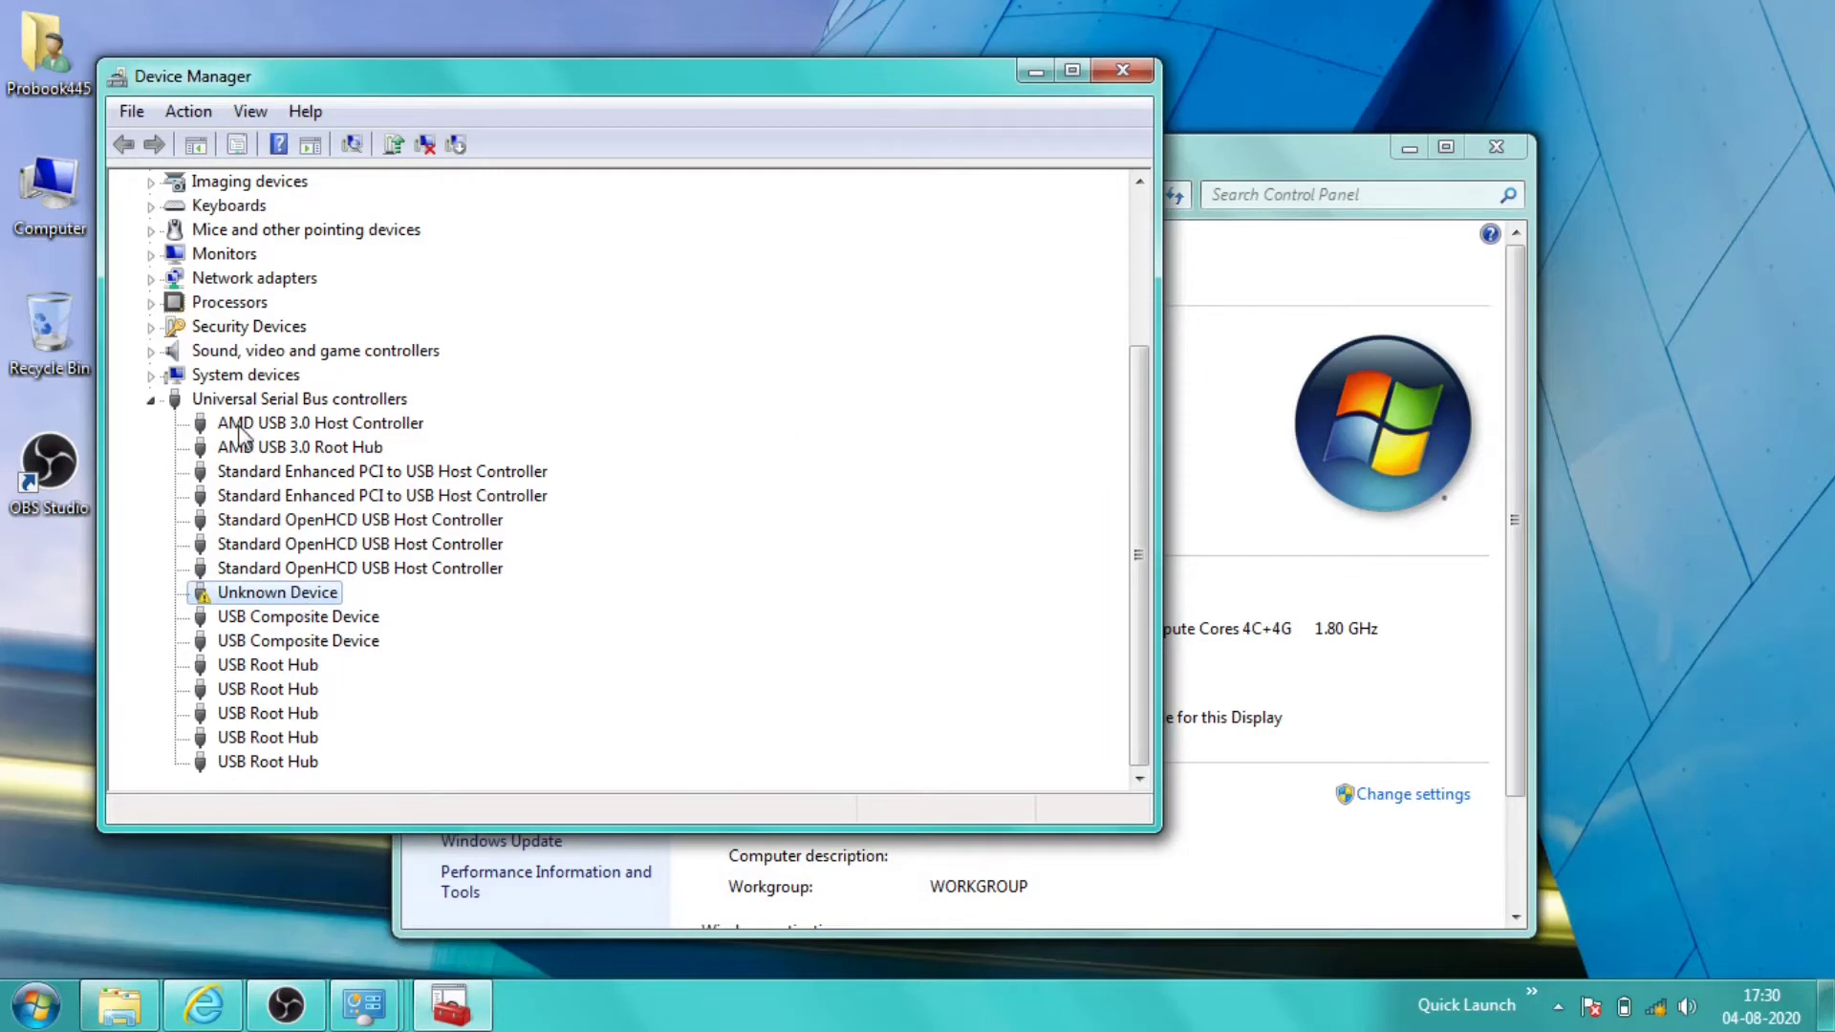
pyautogui.doubleClick(263, 594)
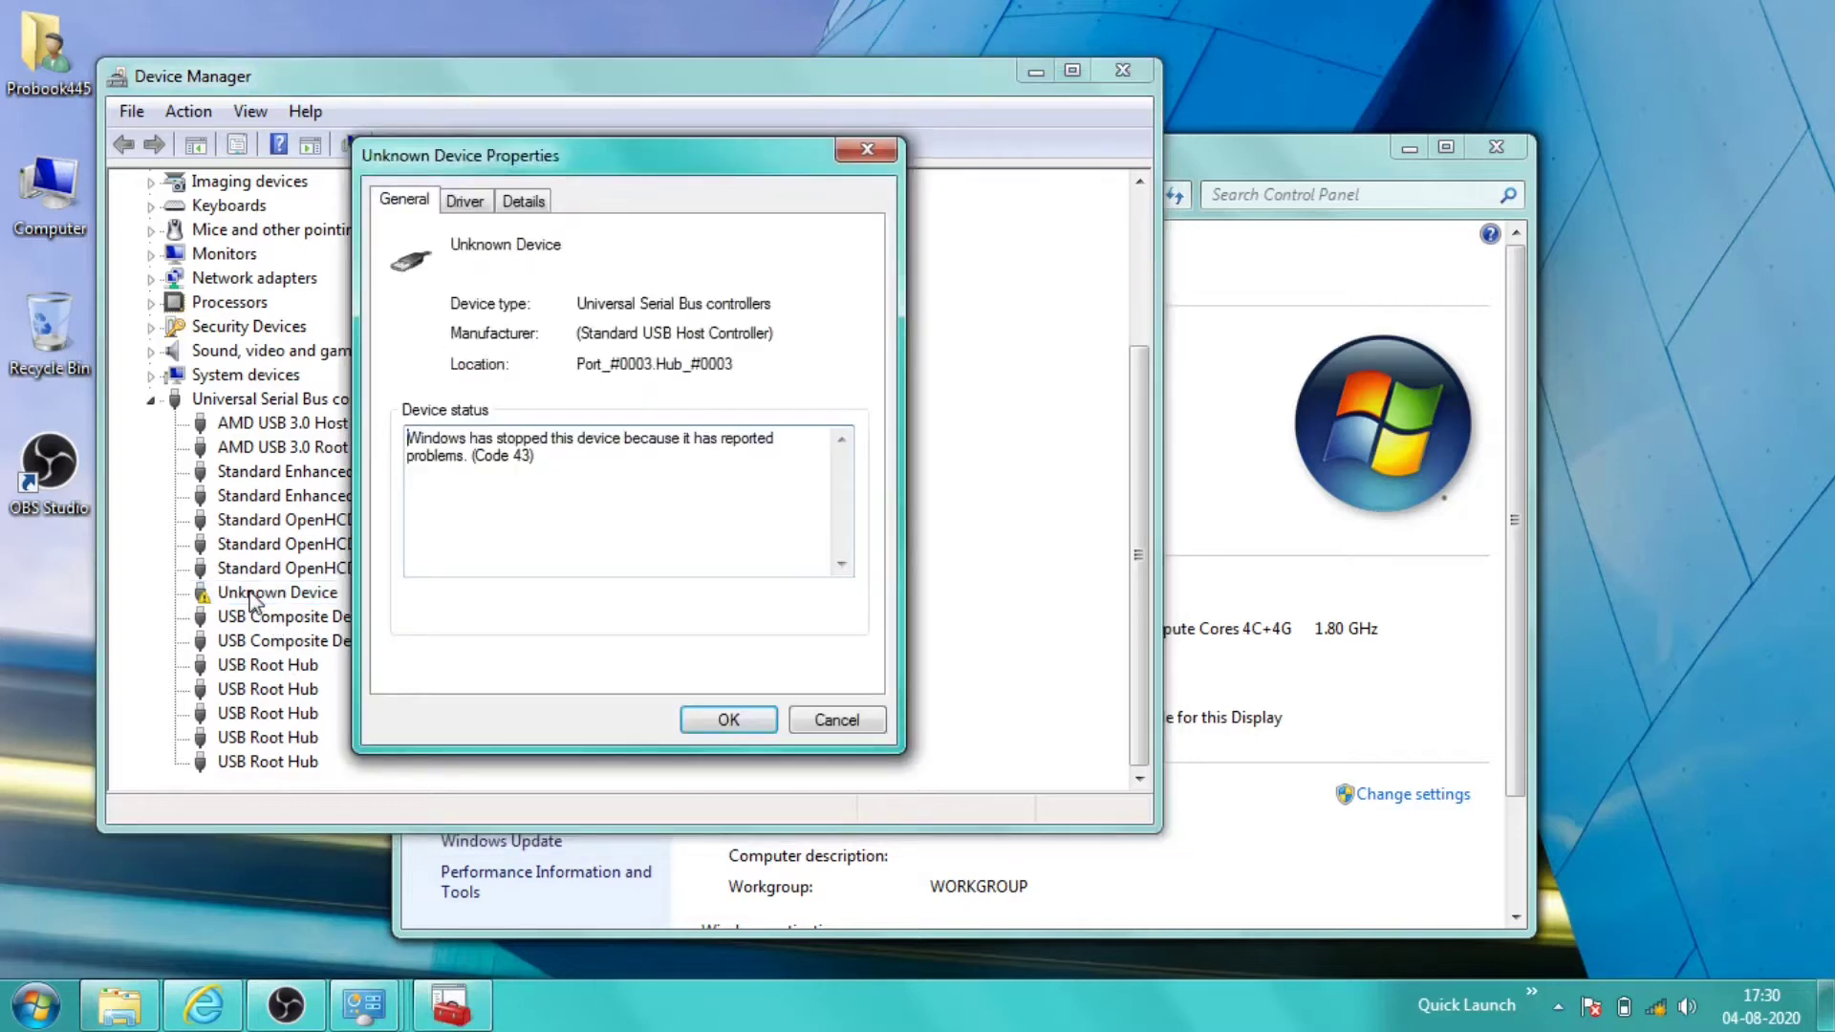
pyautogui.click(468, 204)
pyautogui.click(523, 203)
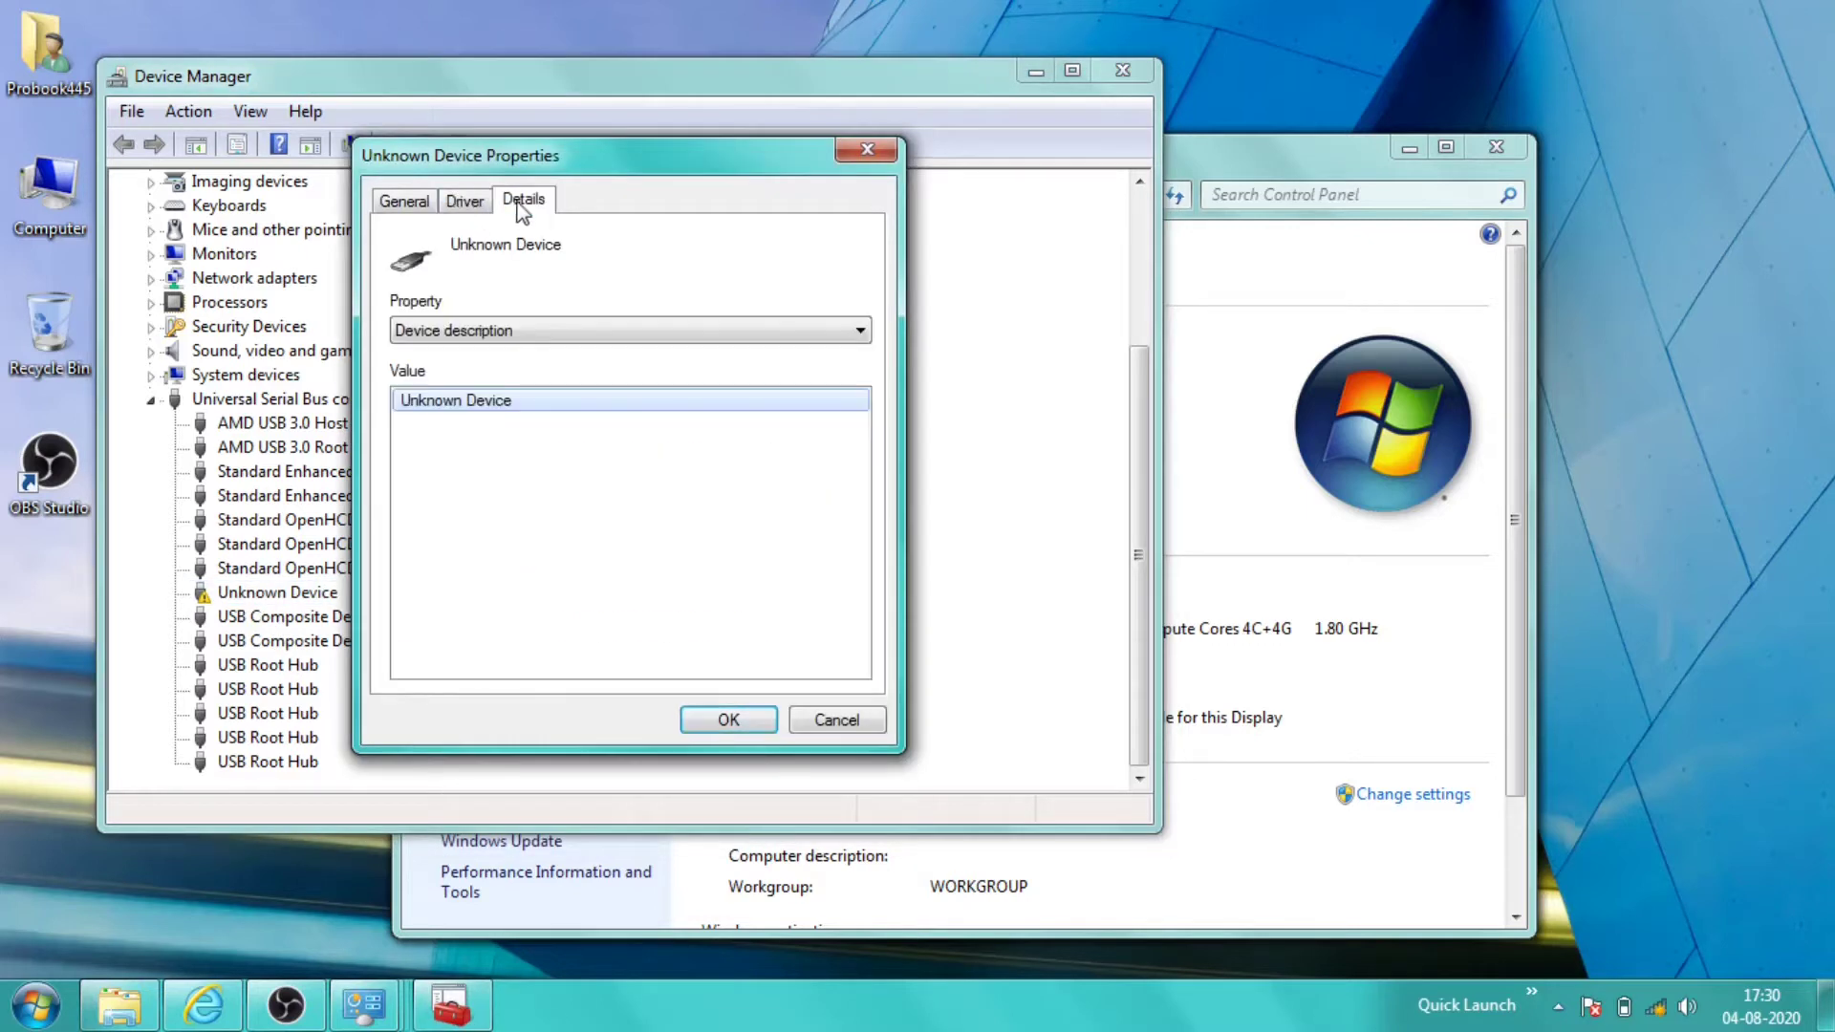
pyautogui.click(411, 202)
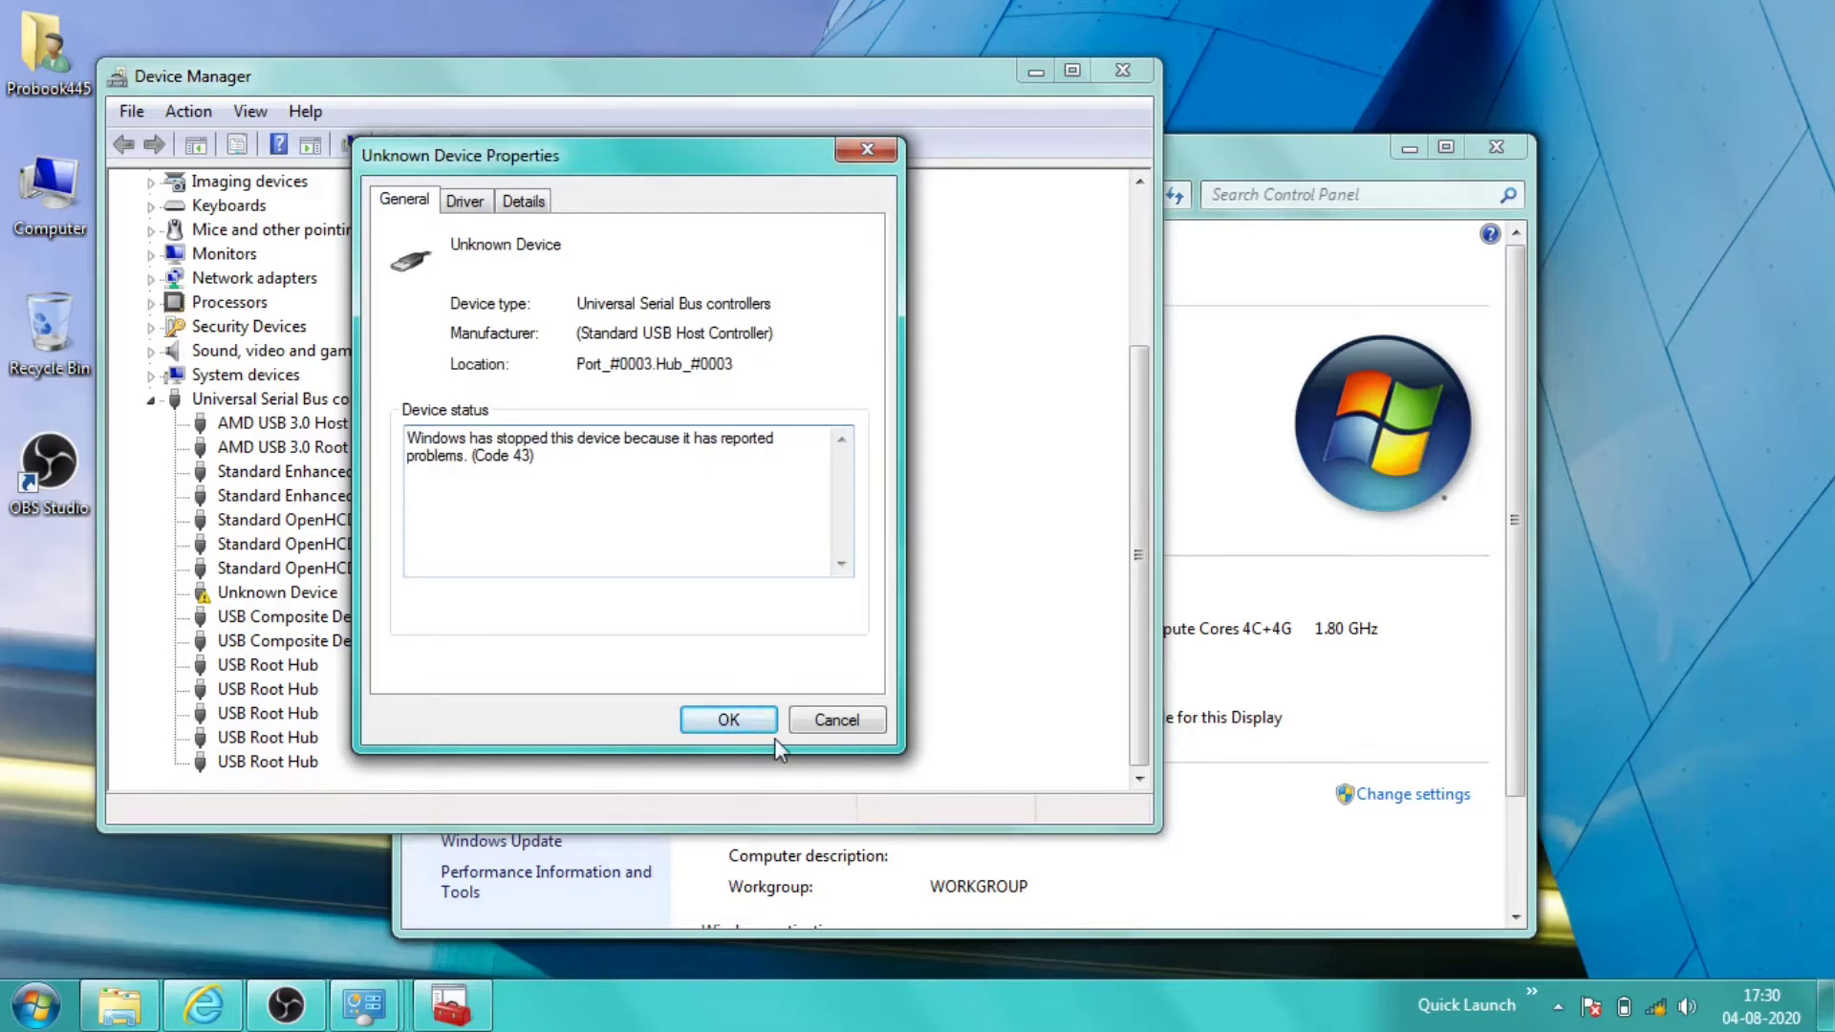
pyautogui.click(833, 722)
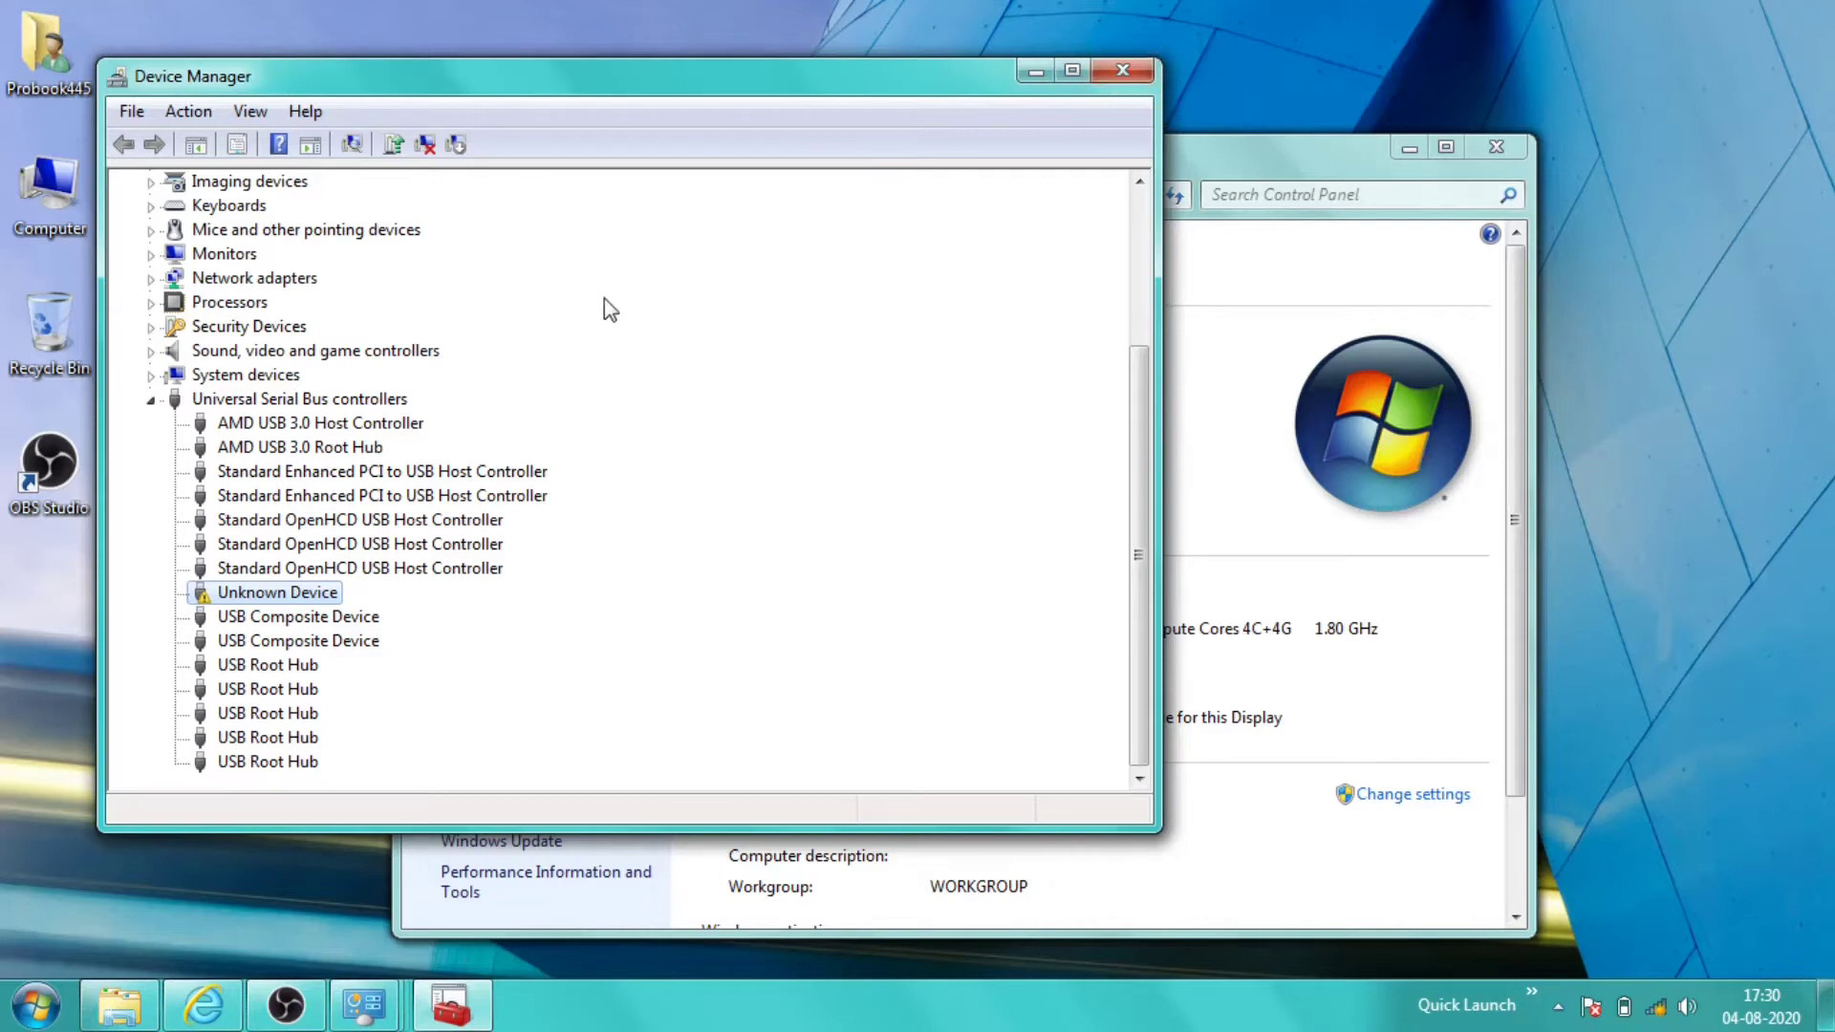
pyautogui.doubleClick(305, 423)
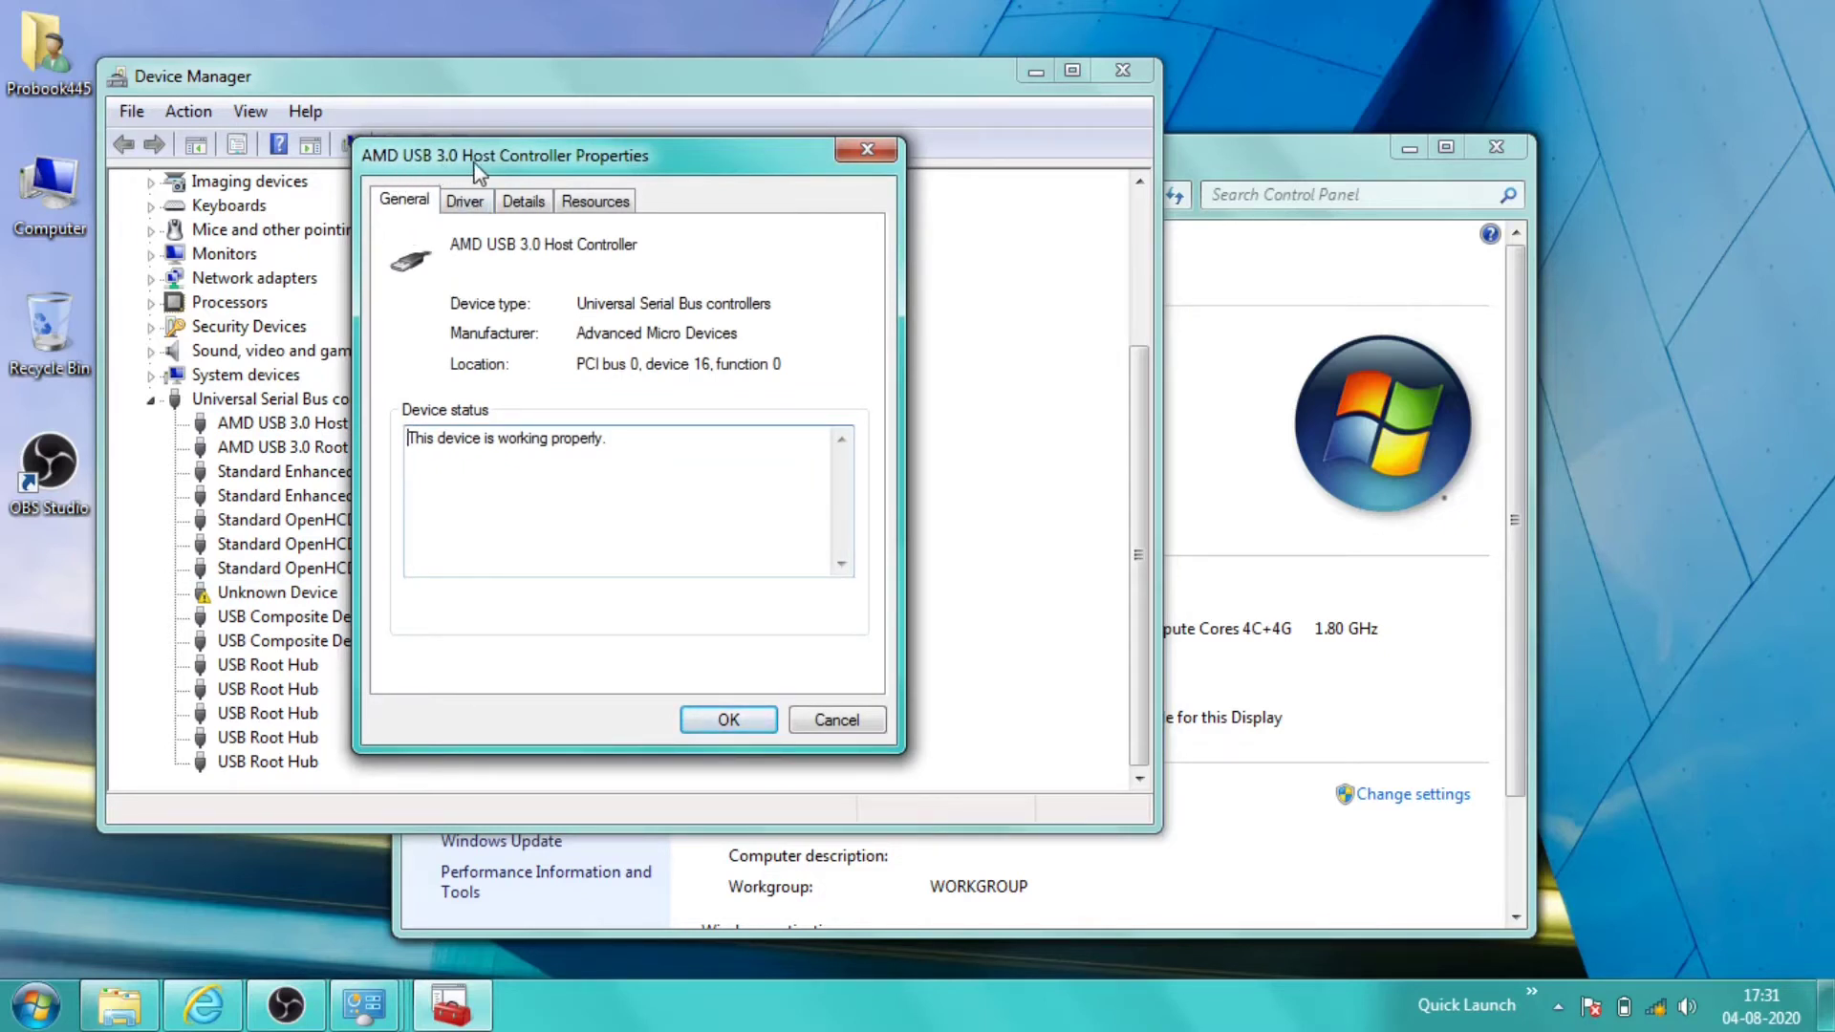
# Show the controller's Hardware Ids and copy PCI\VEN_1022&DEV_7814&SUBSYS_2234103C.
pyautogui.click(523, 200)
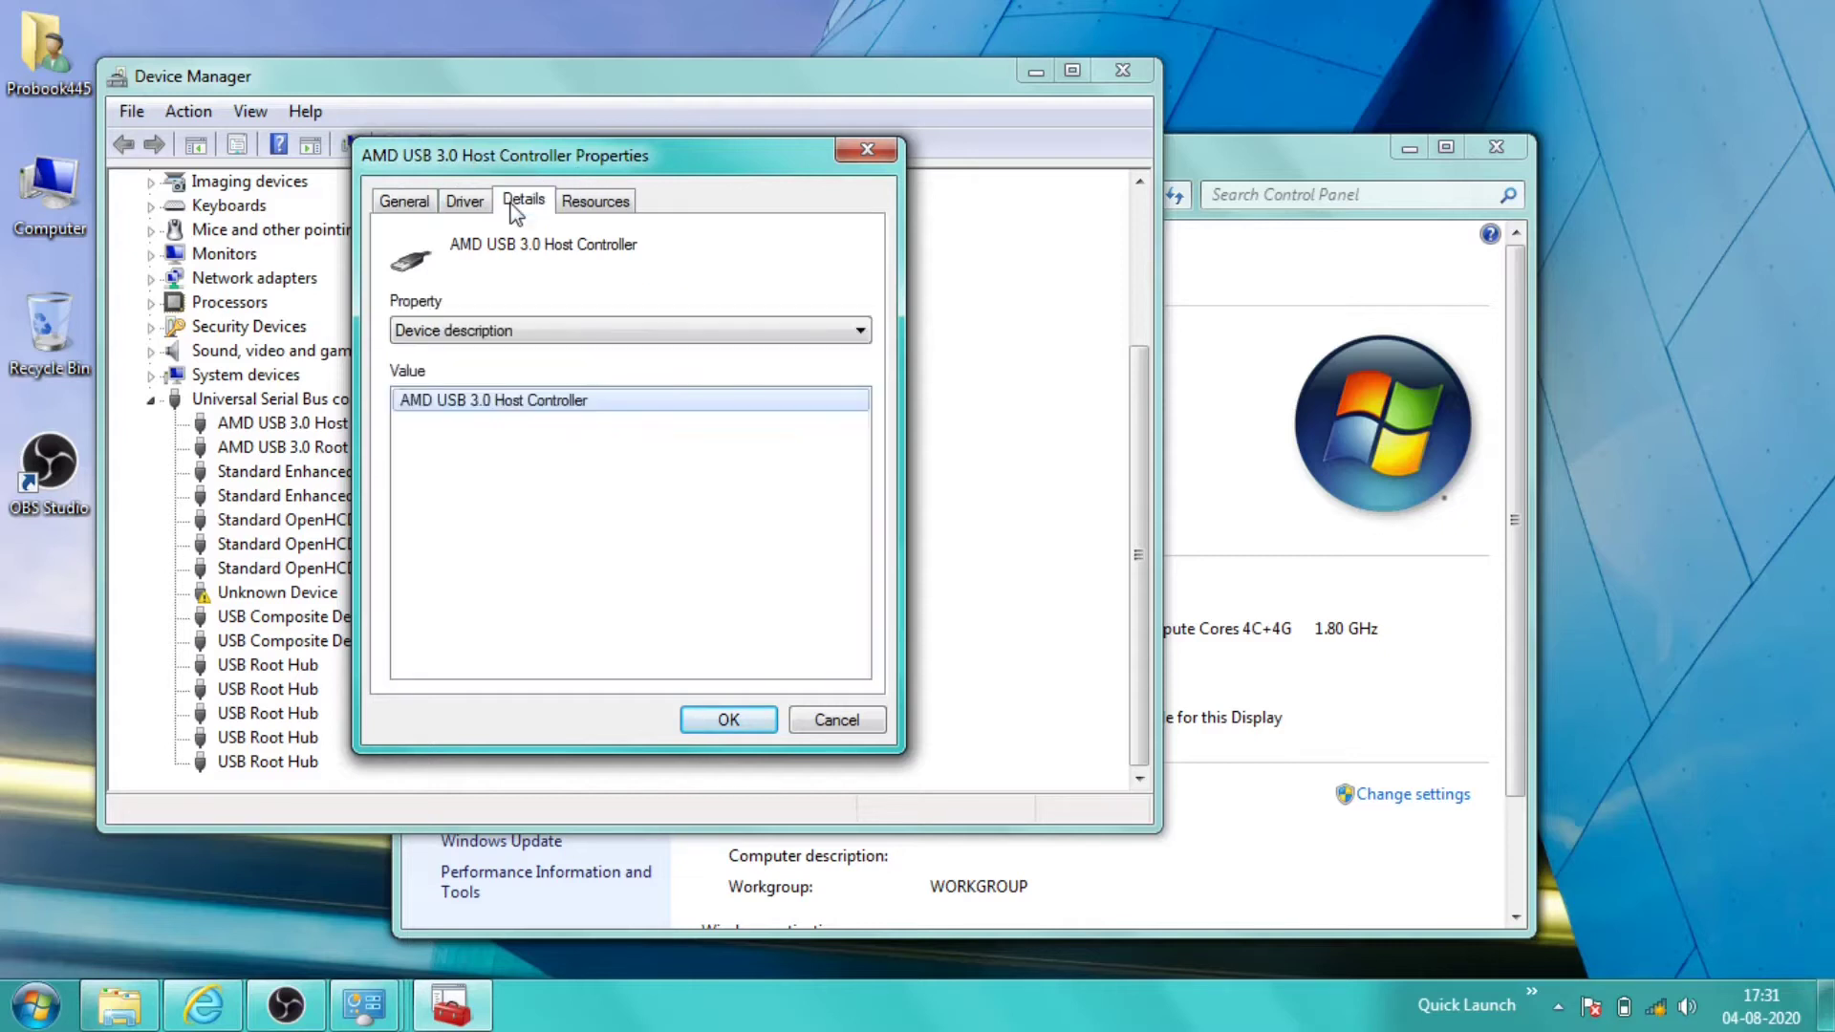
pyautogui.click(490, 330)
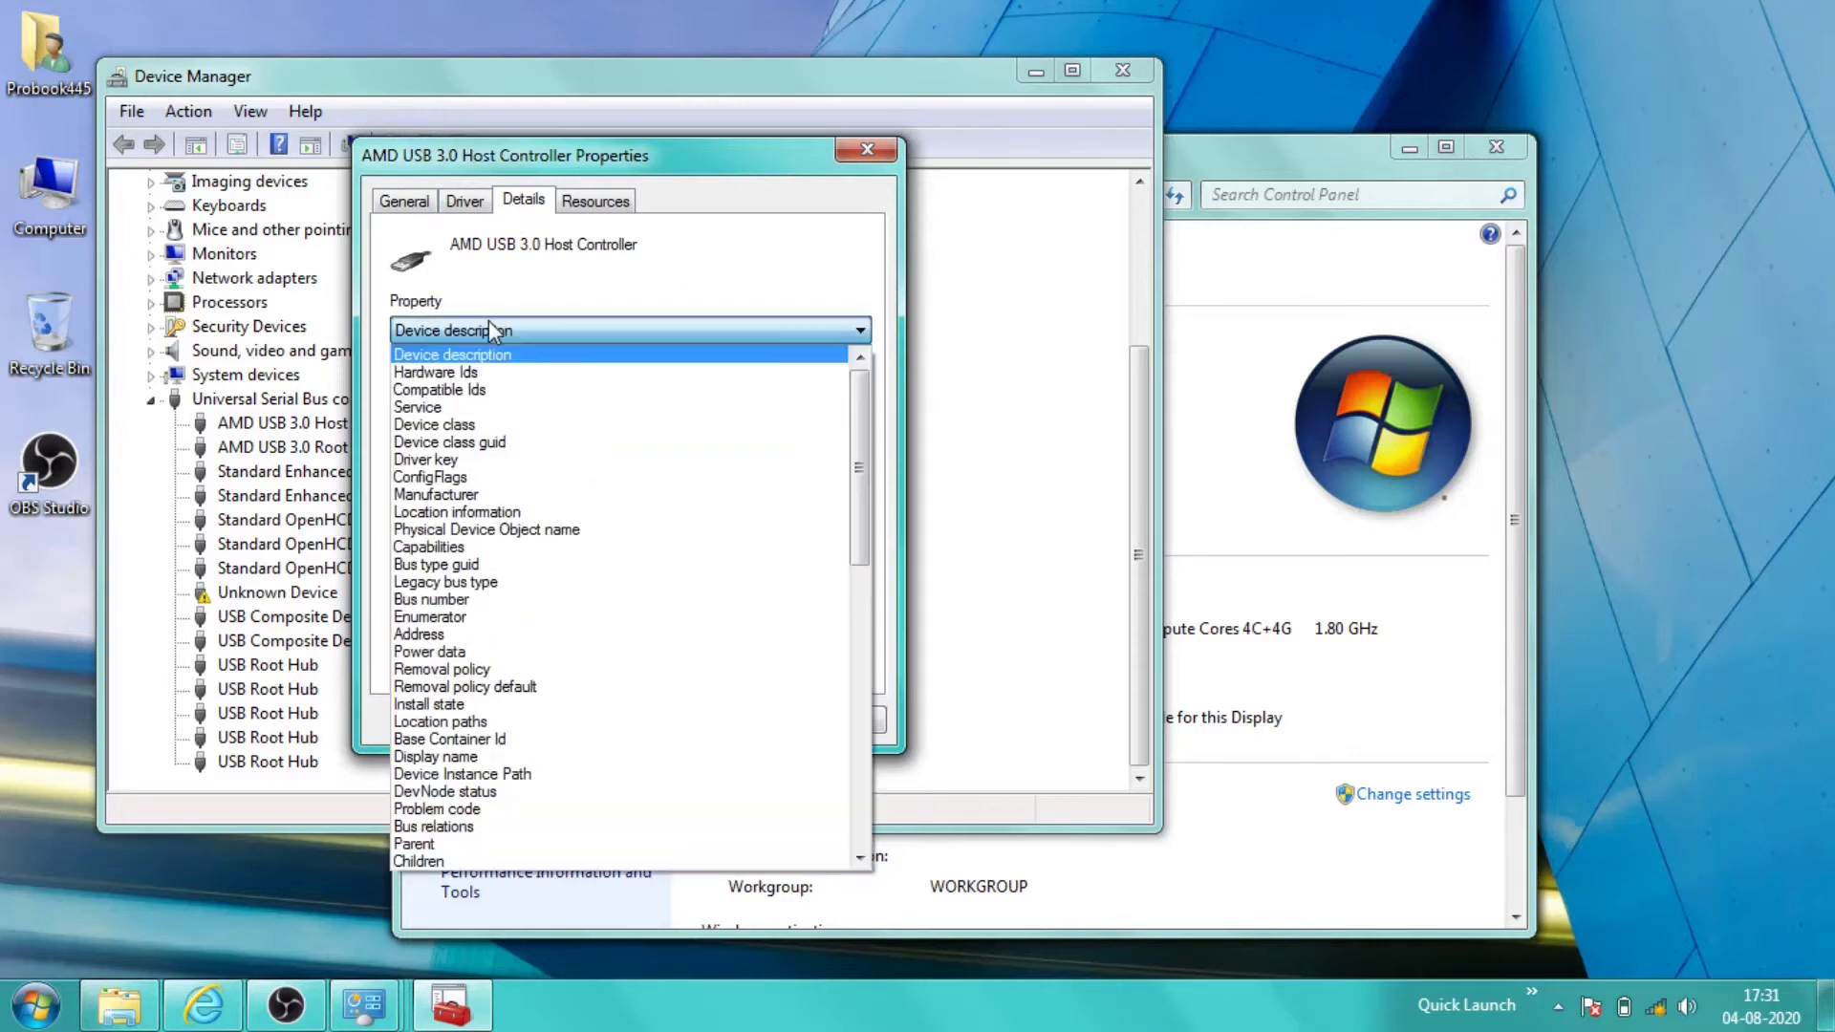
pyautogui.click(511, 370)
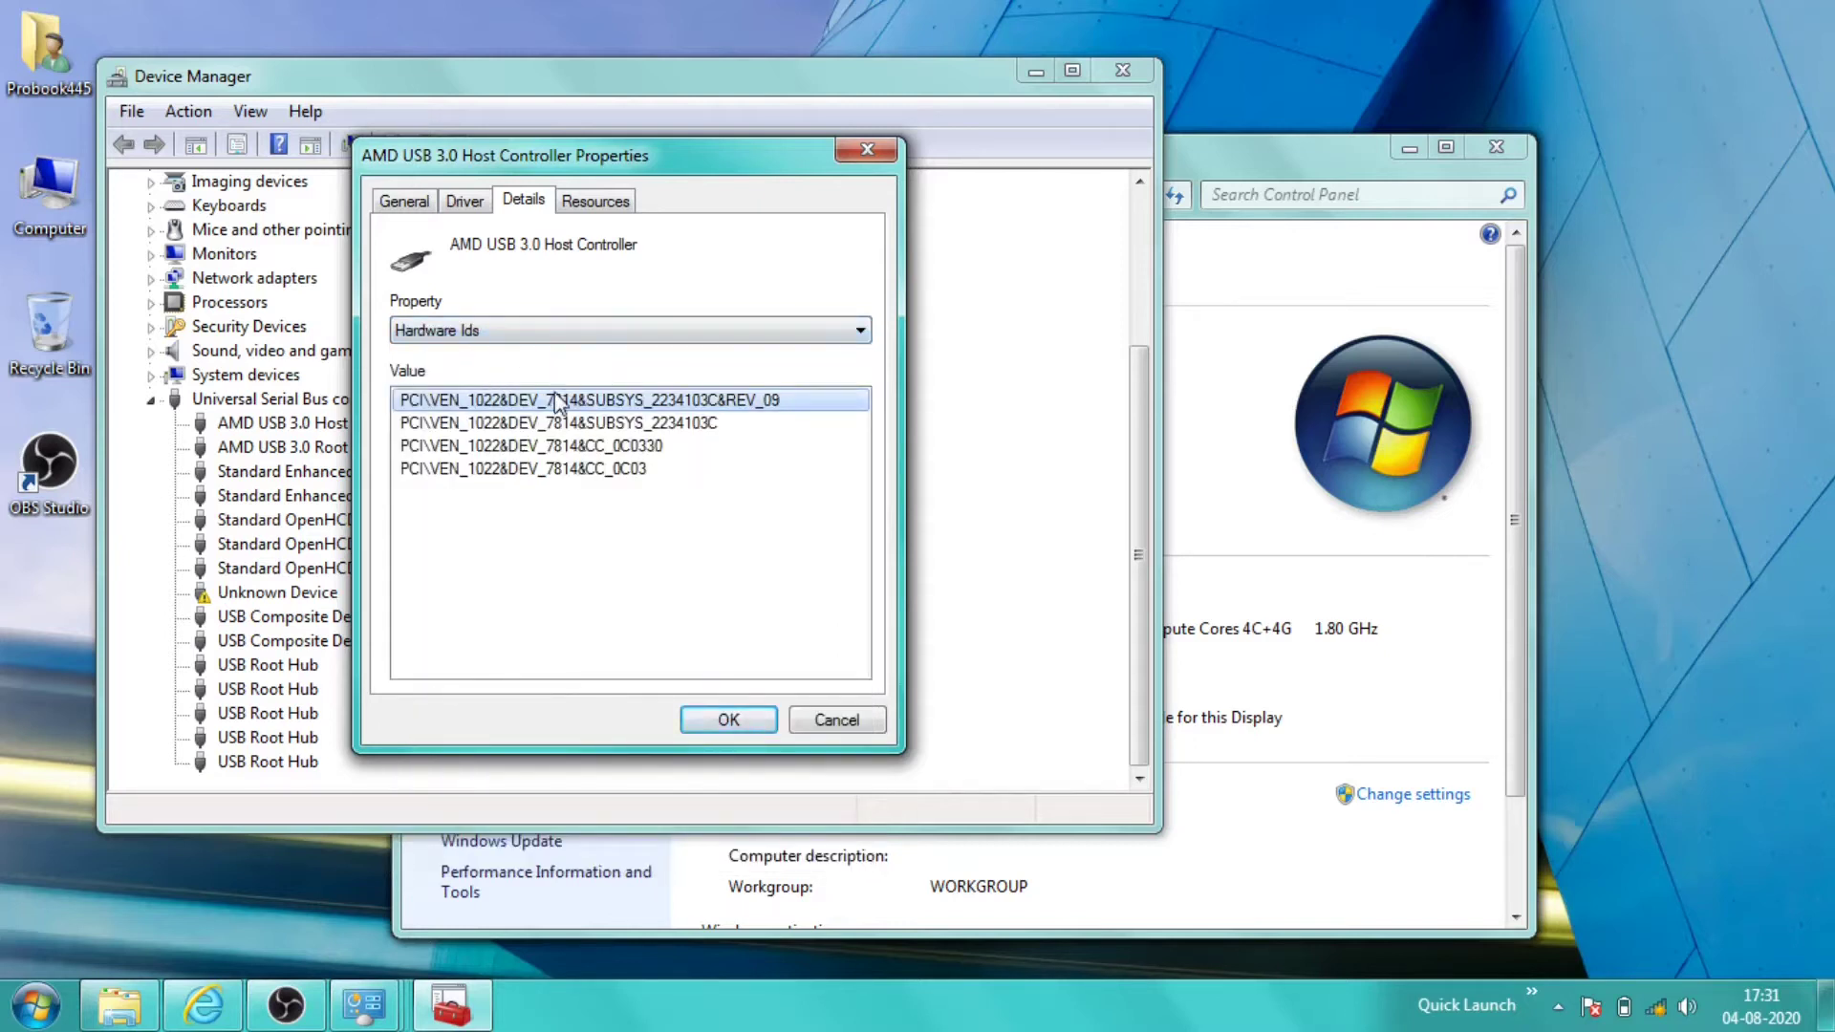
pyautogui.click(486, 424)
pyautogui.rightClick(486, 427)
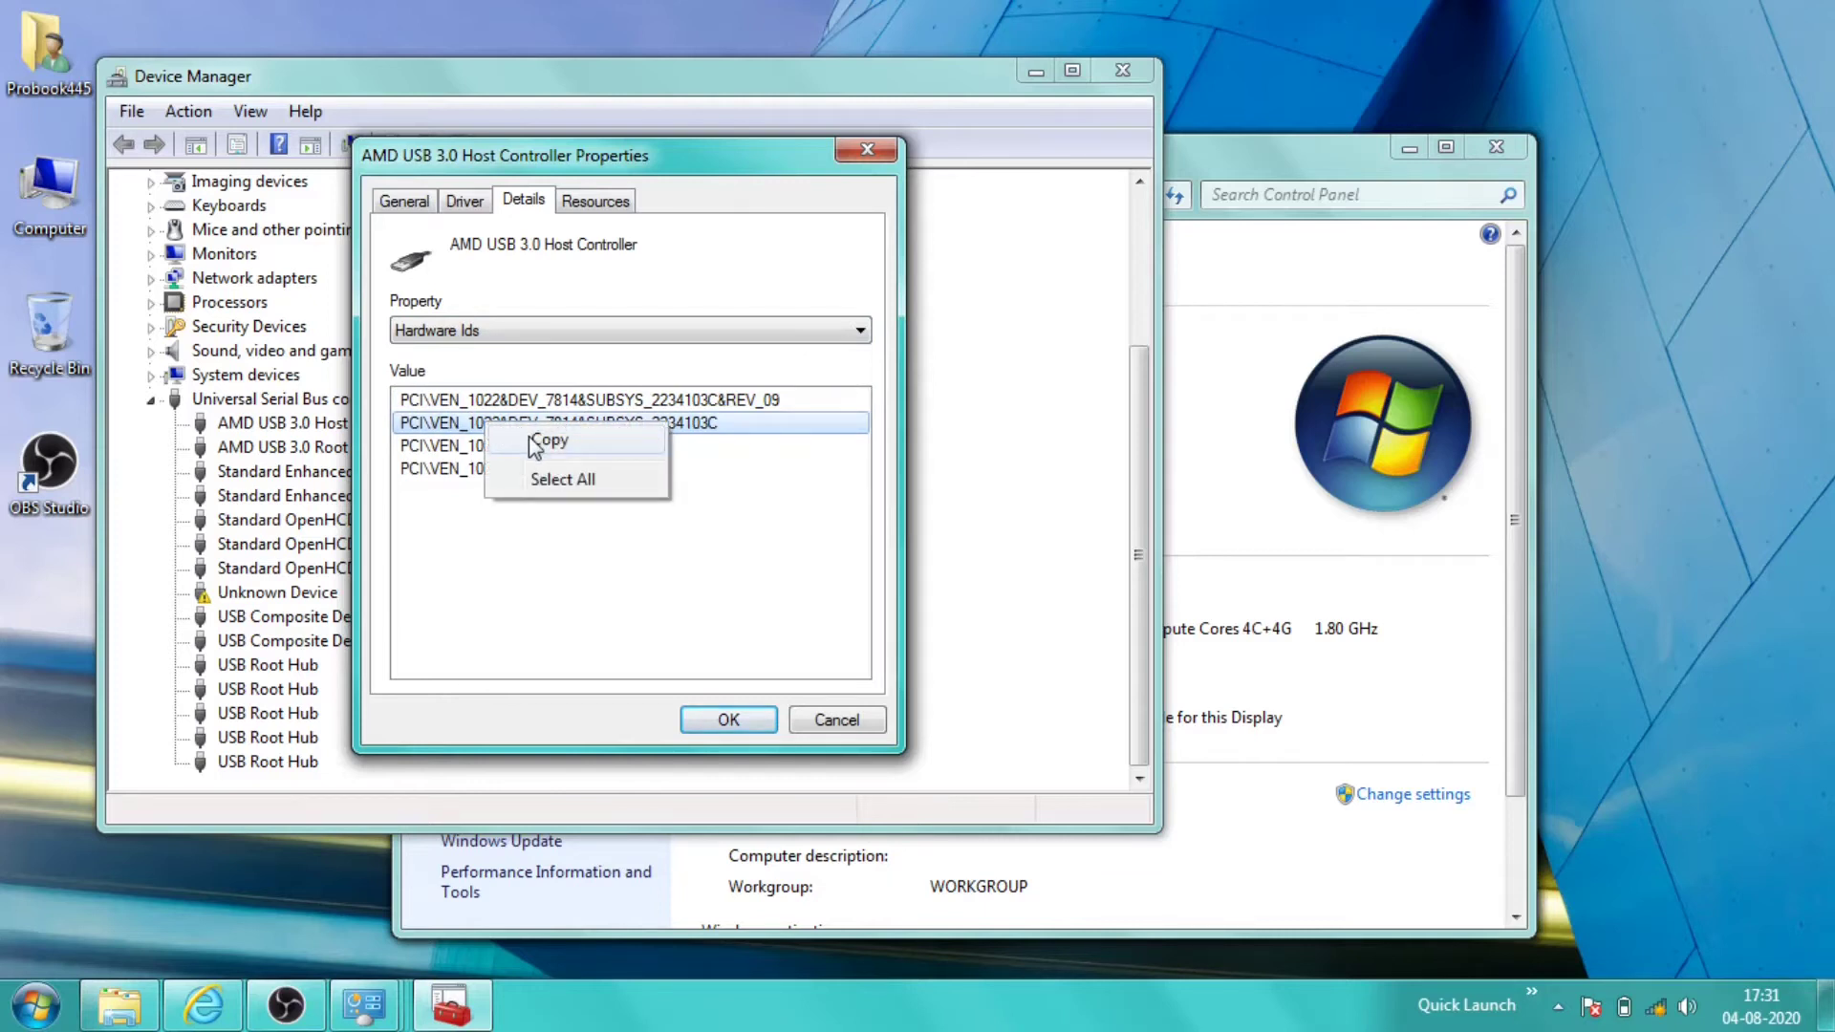
pyautogui.click(535, 442)
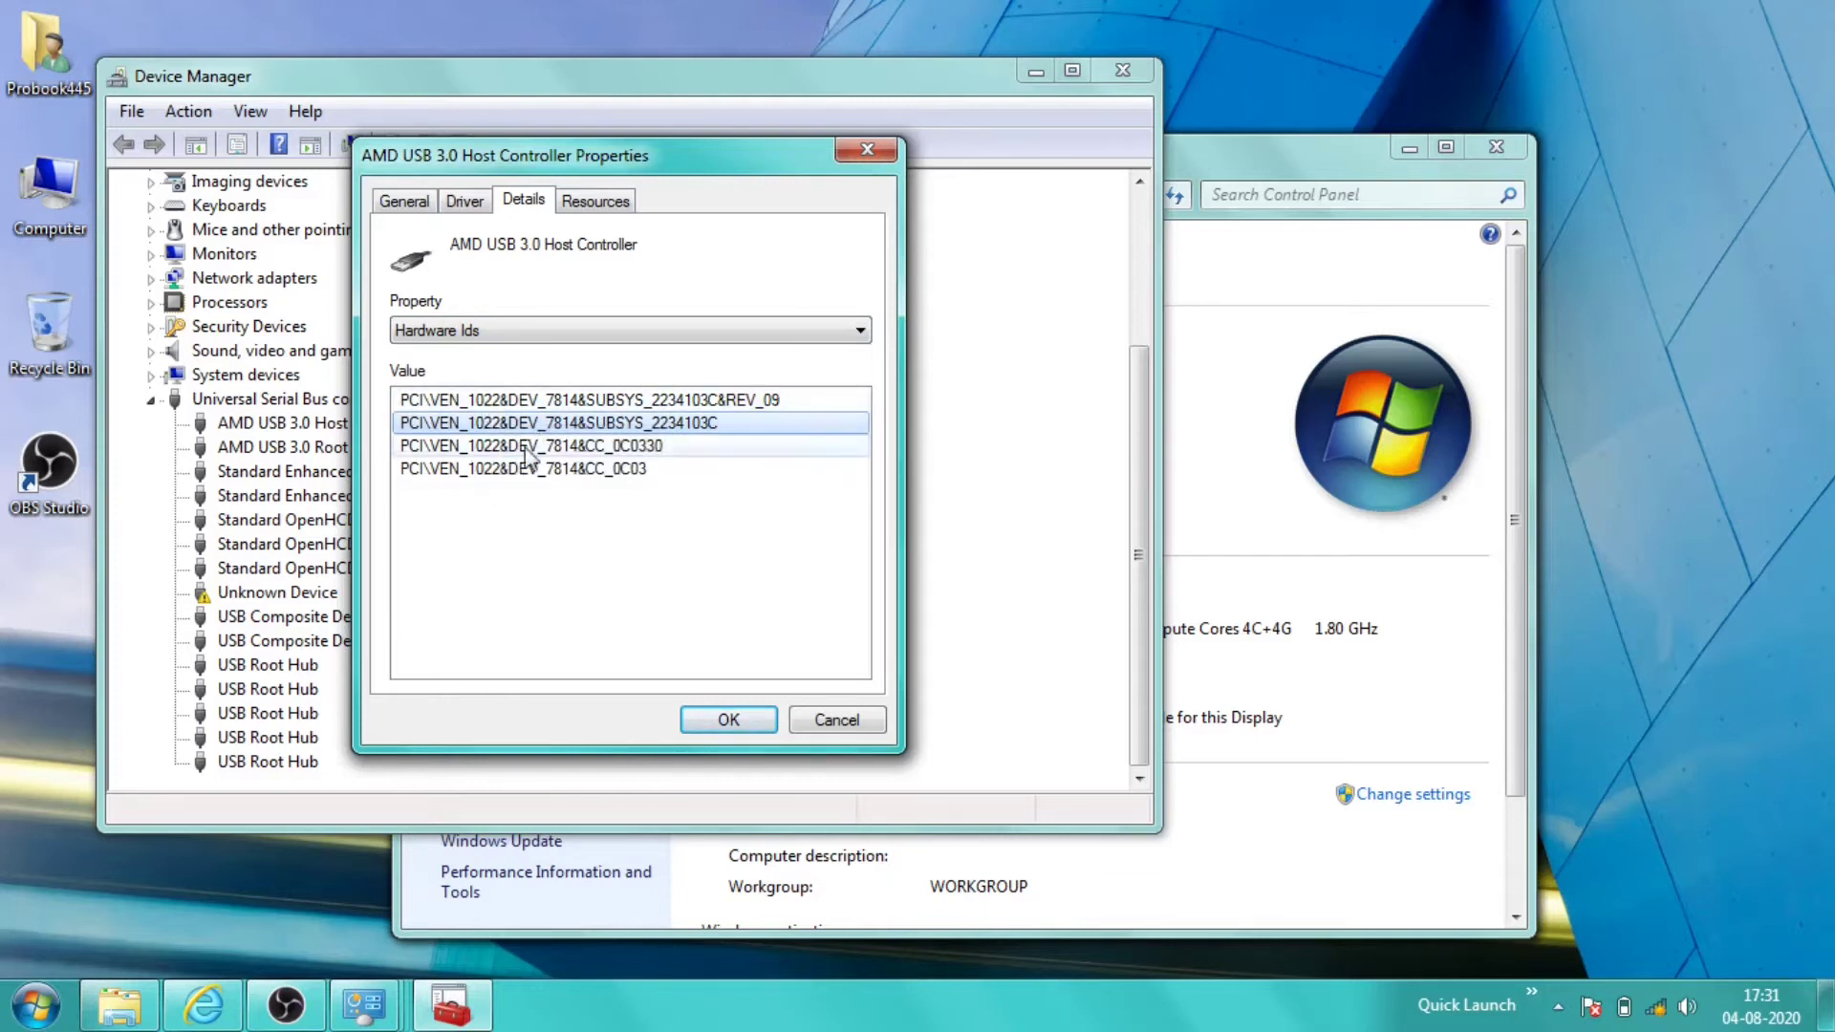
# Search the pasted hardware ID in Internet Explorer and dismiss the no-network error.
pyautogui.click(222, 1005)
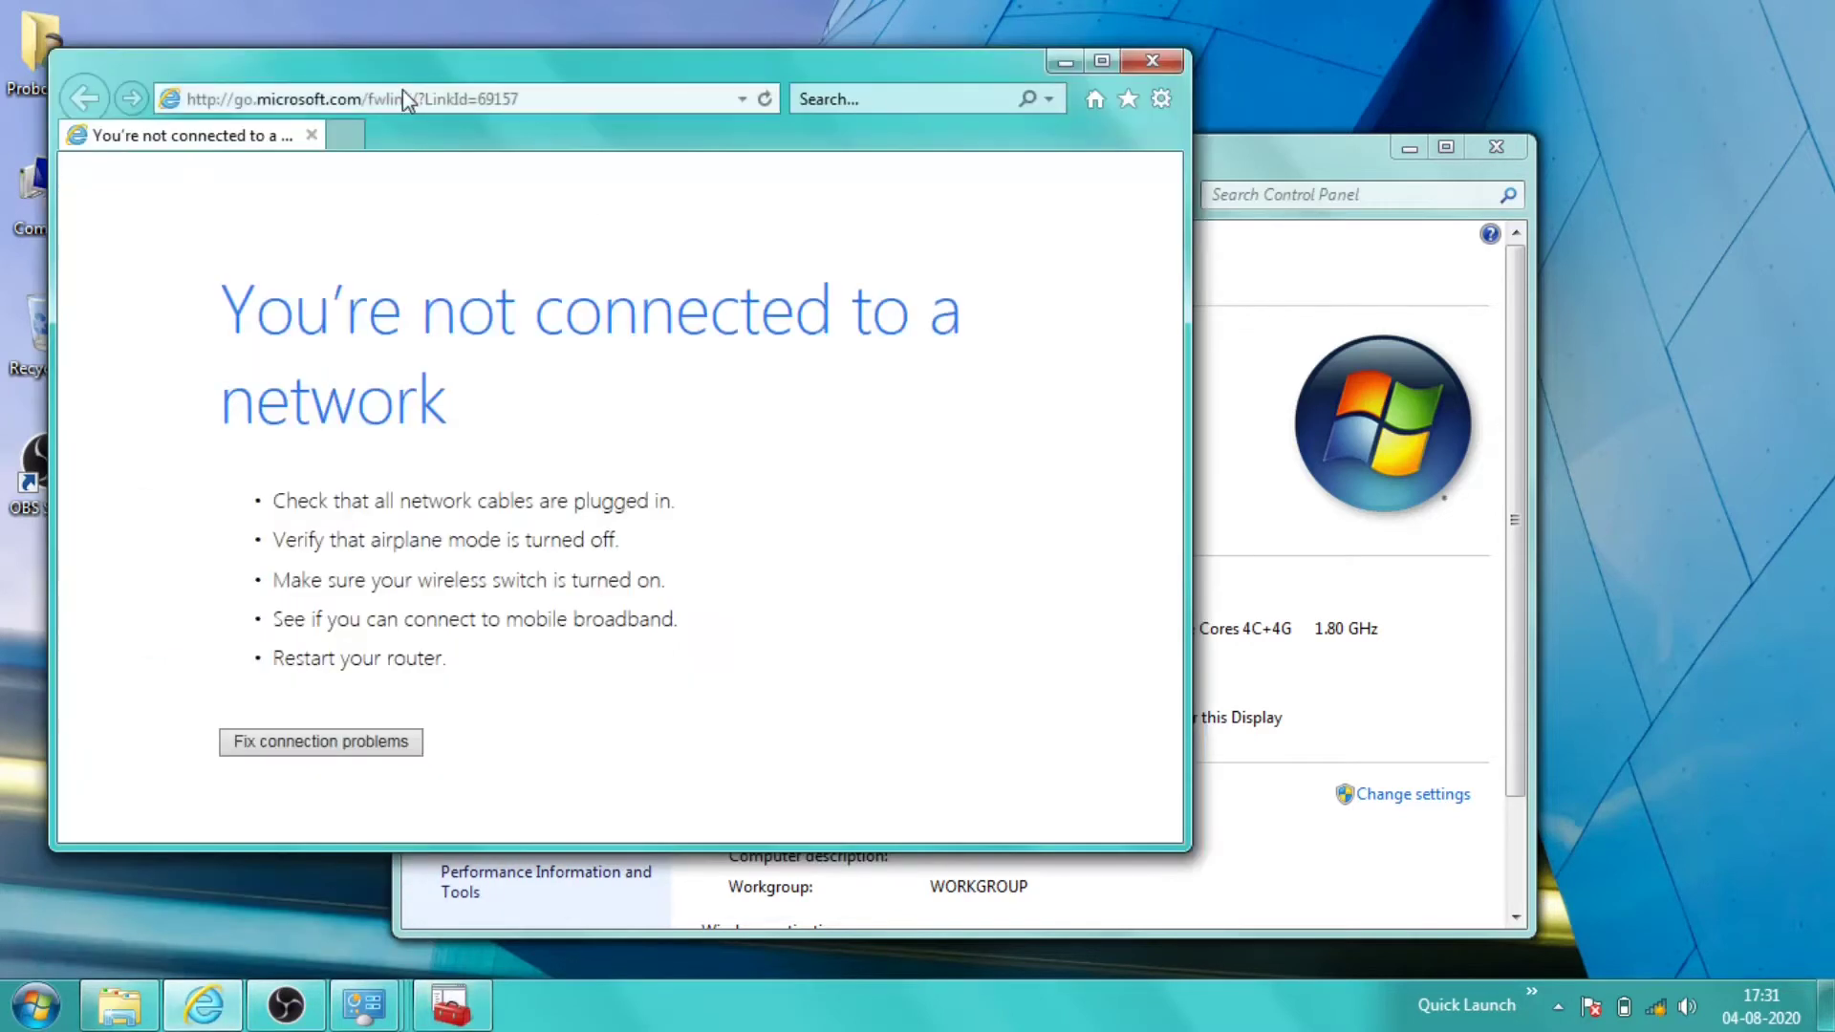
pyautogui.click(394, 97)
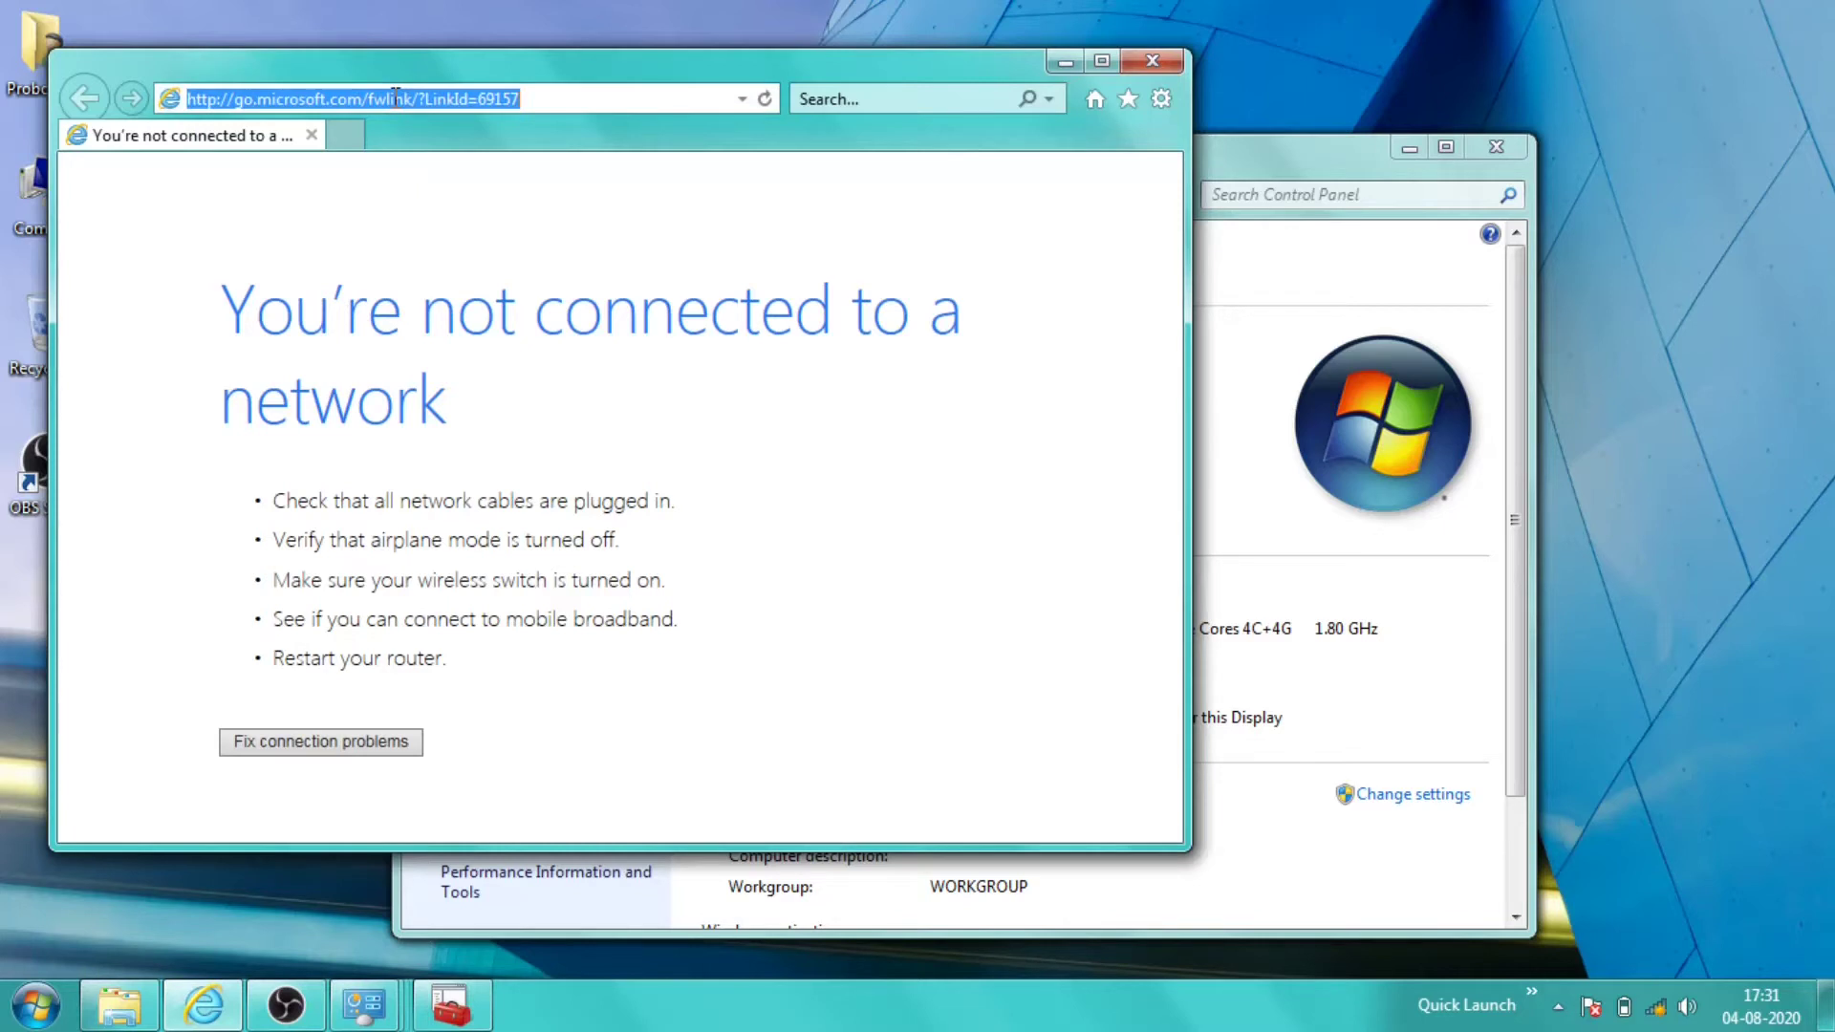
pyautogui.hotkey('ctrl', 'v')
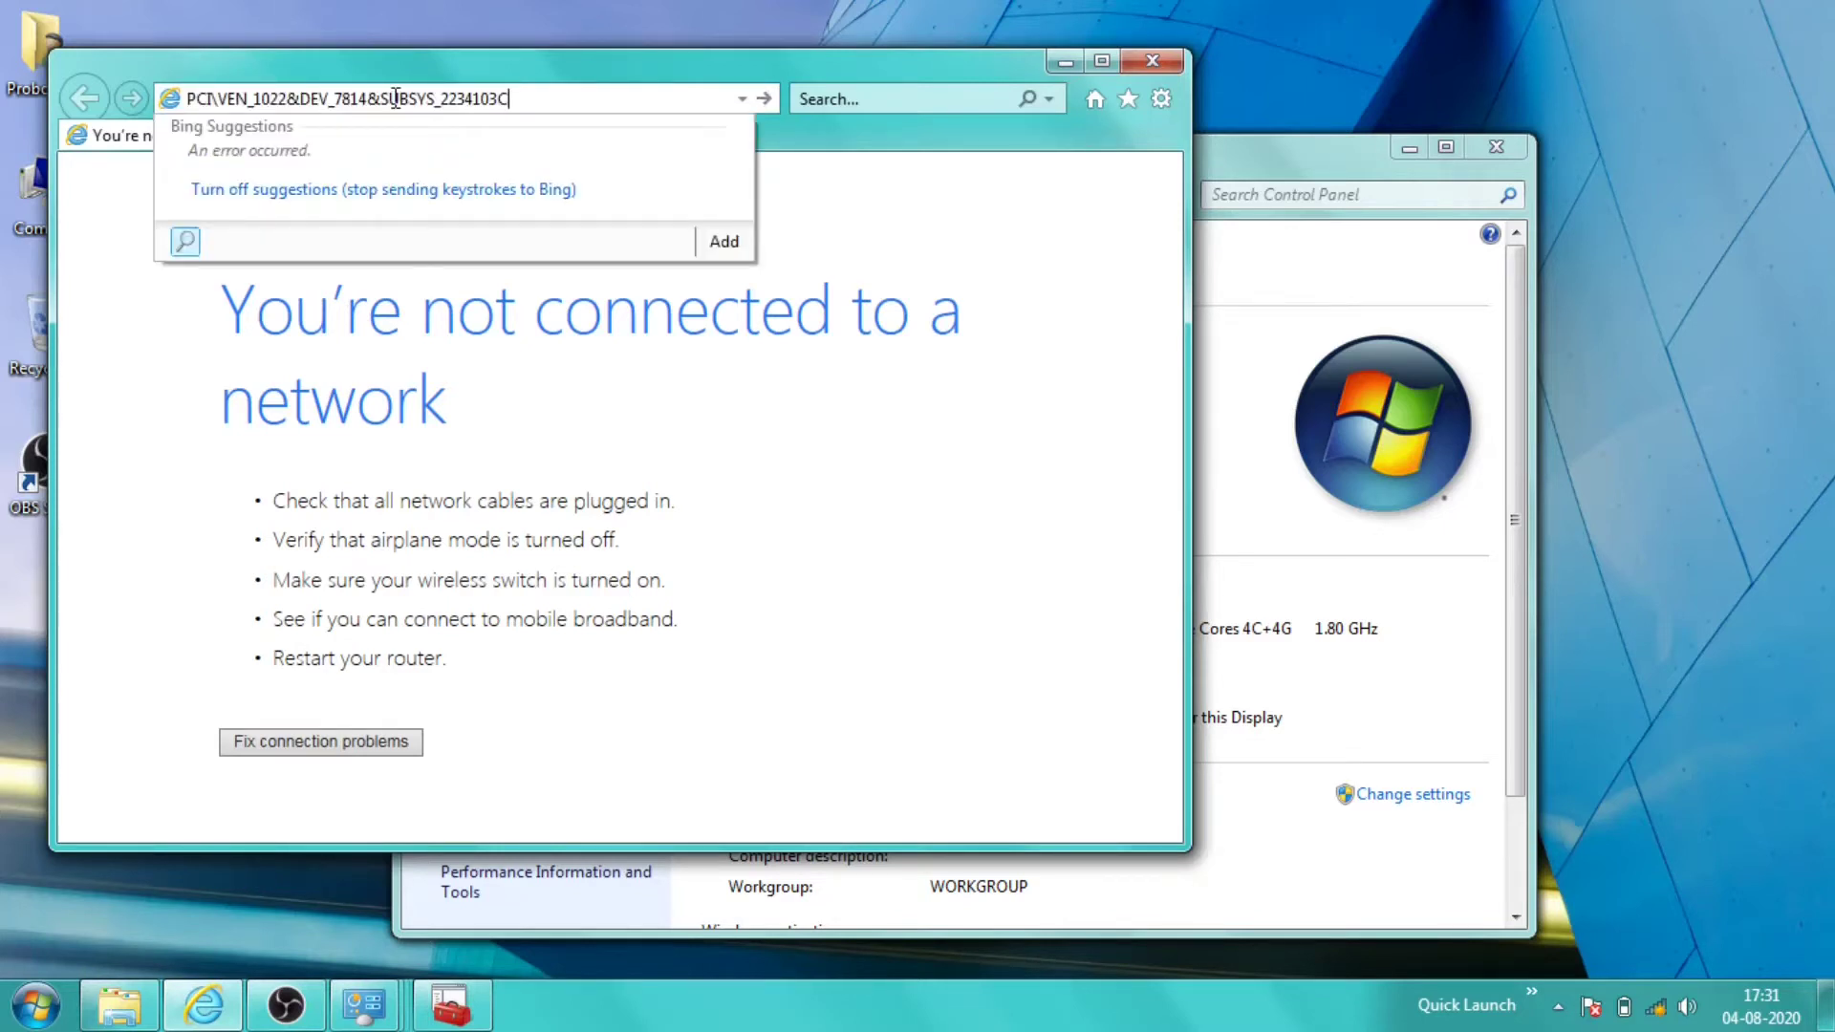
pyautogui.press('Return')
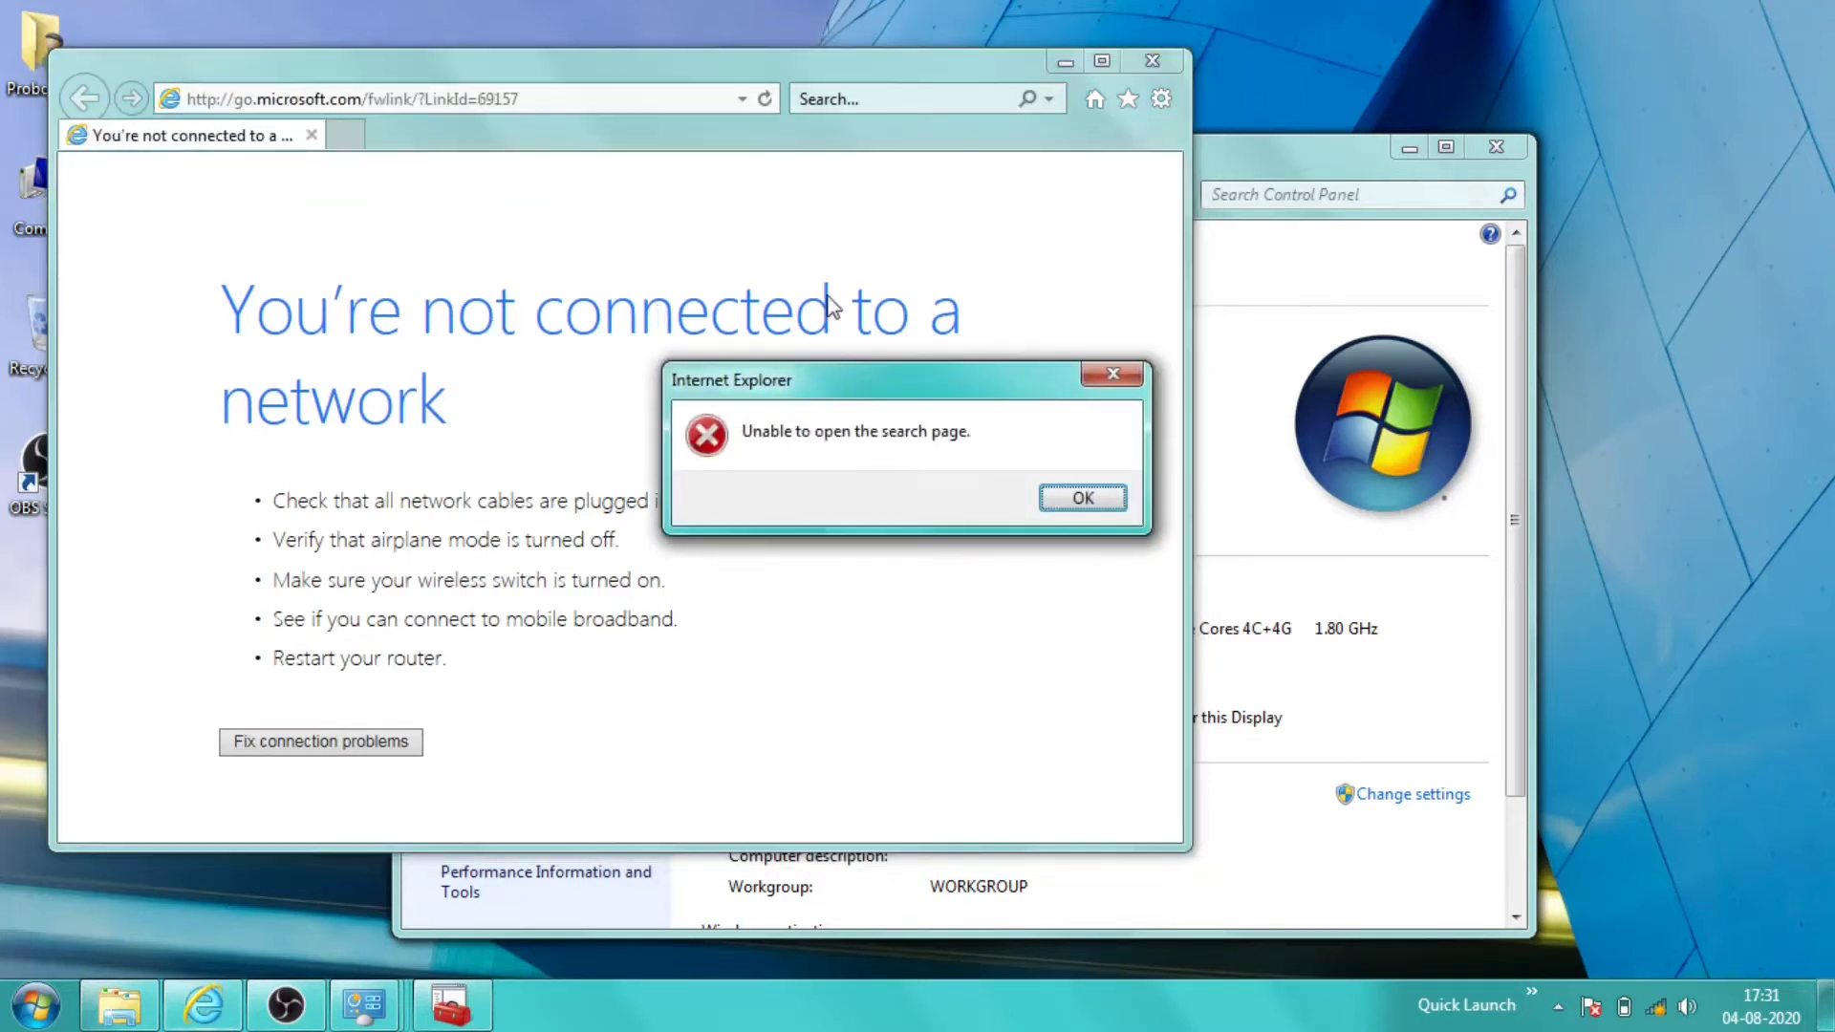
pyautogui.click(1094, 502)
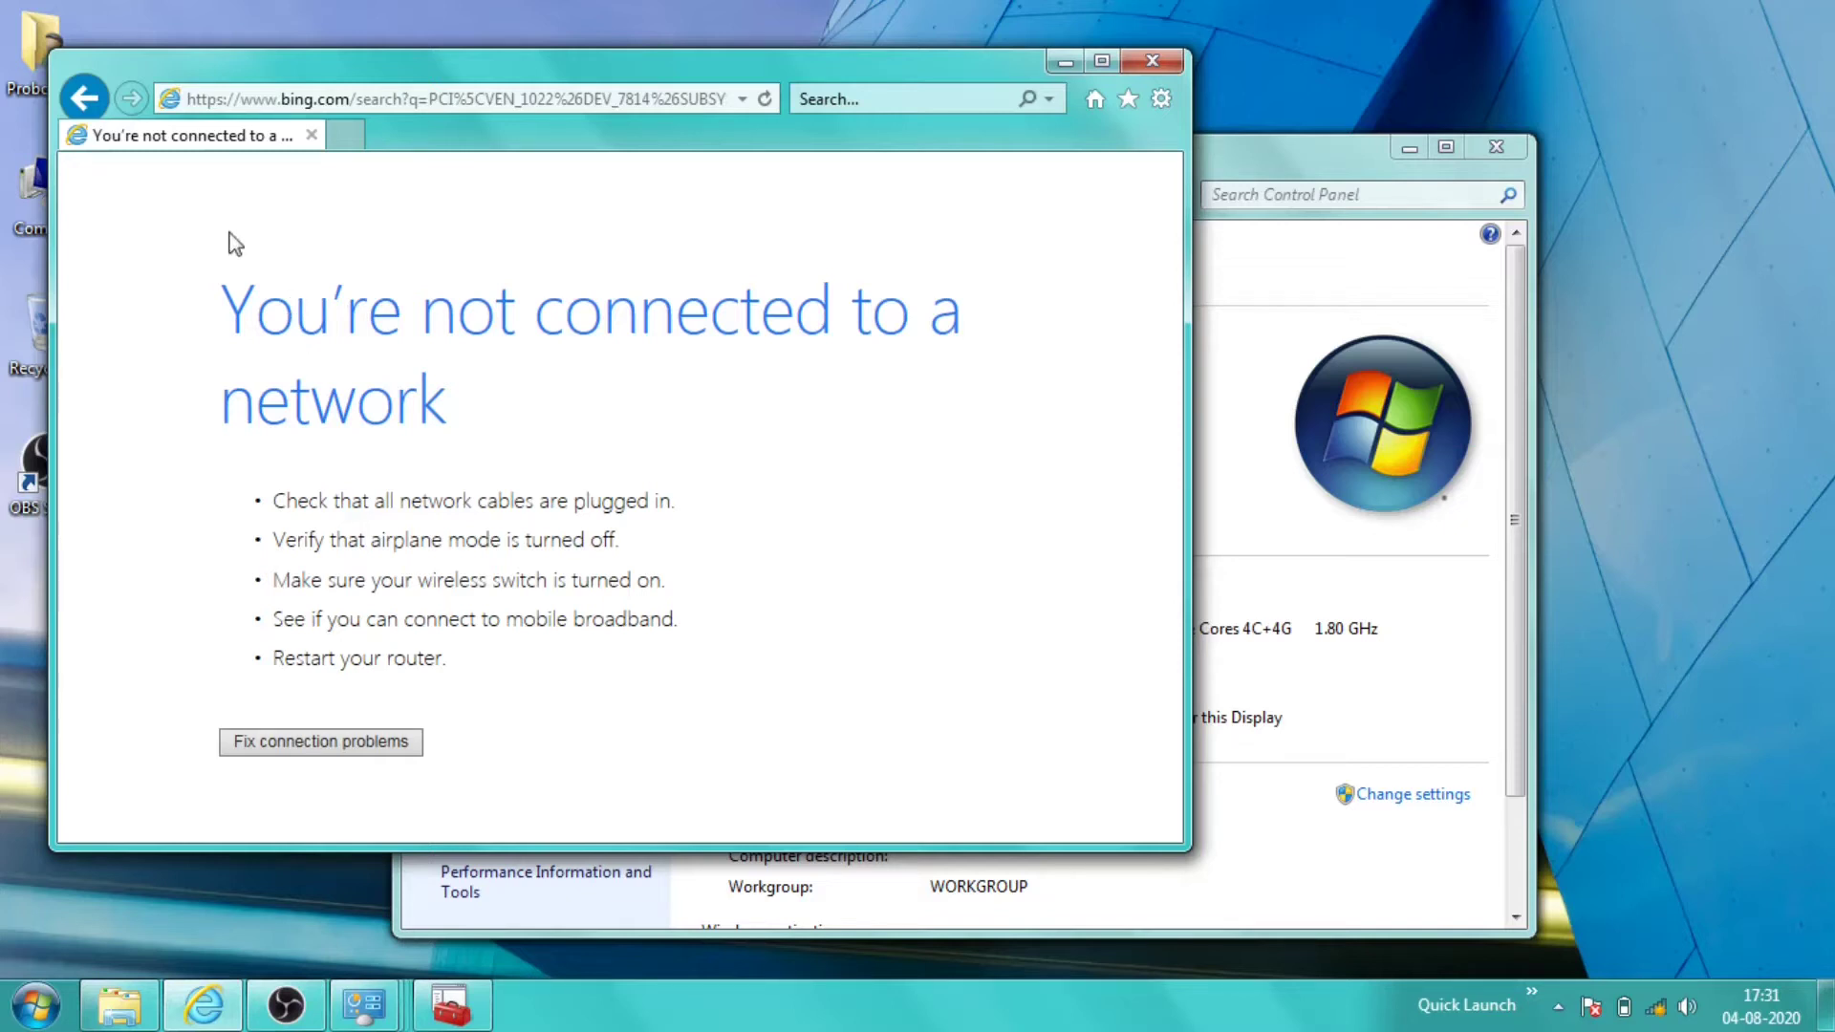
# Select the not-connected page heading, clear the selection, and close Internet Explorer.
pyautogui.tripleClick(246, 317)
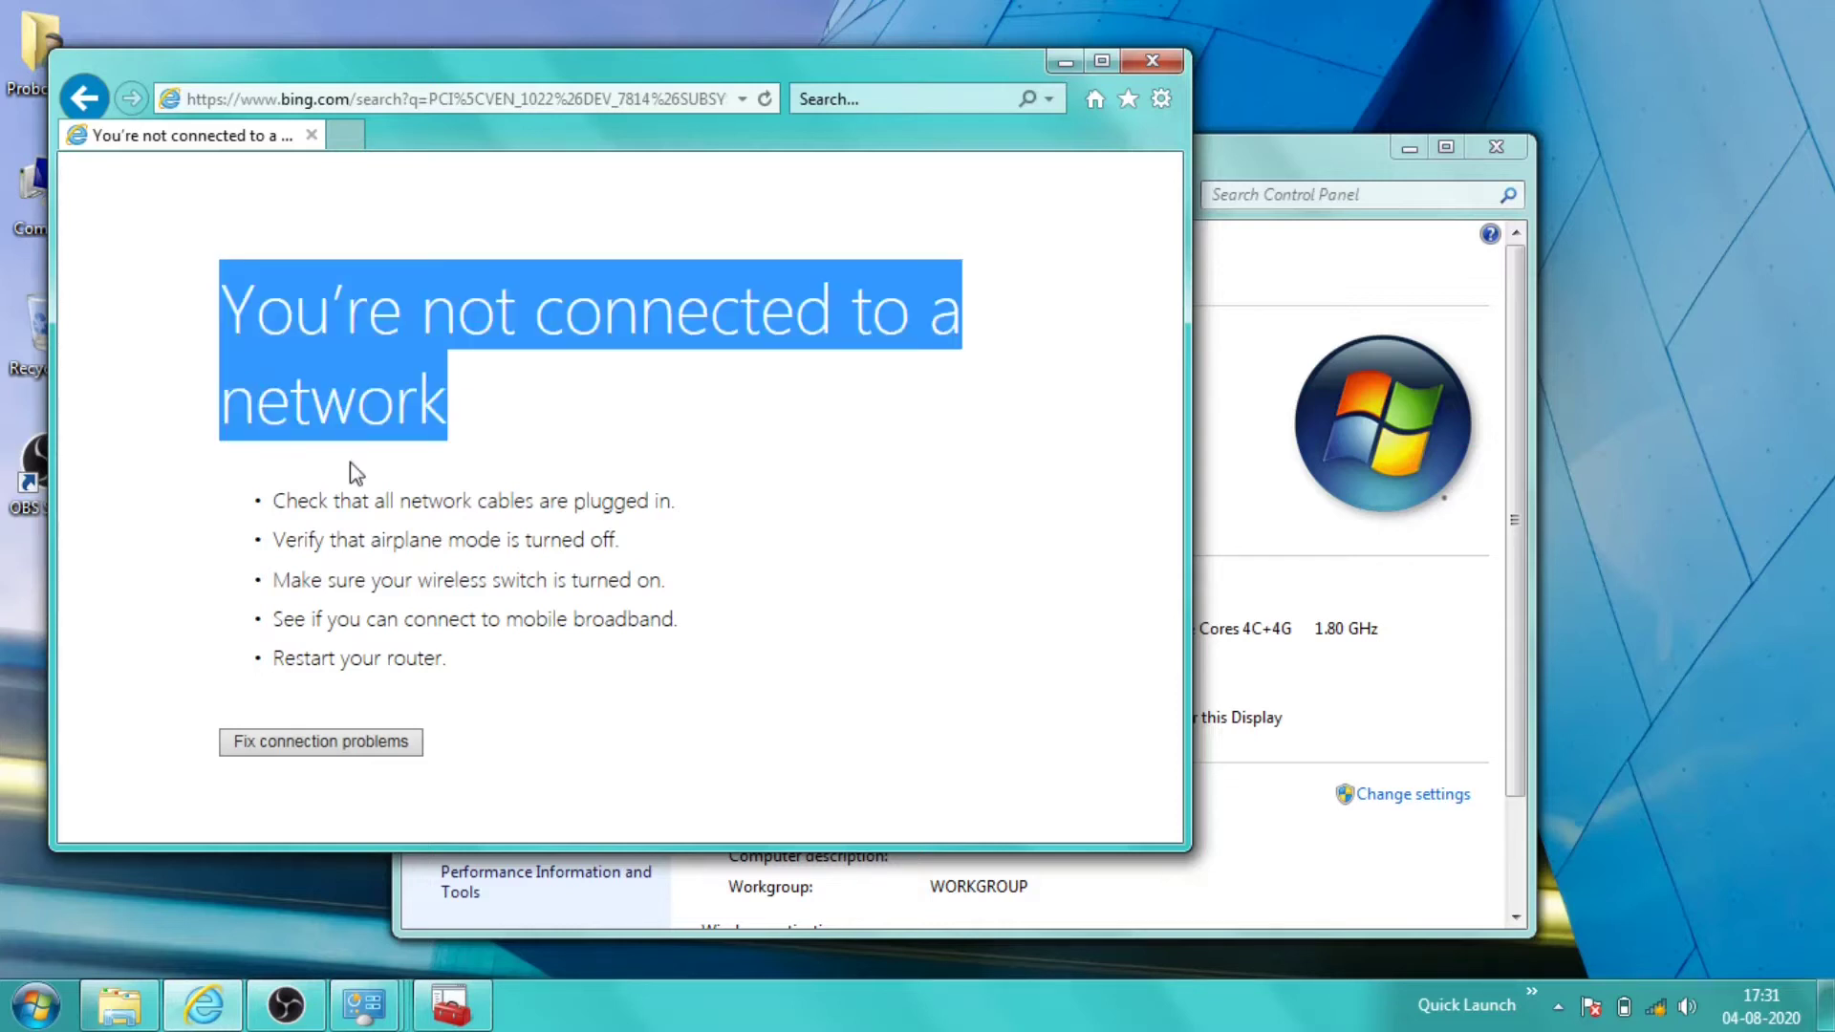
pyautogui.click(530, 644)
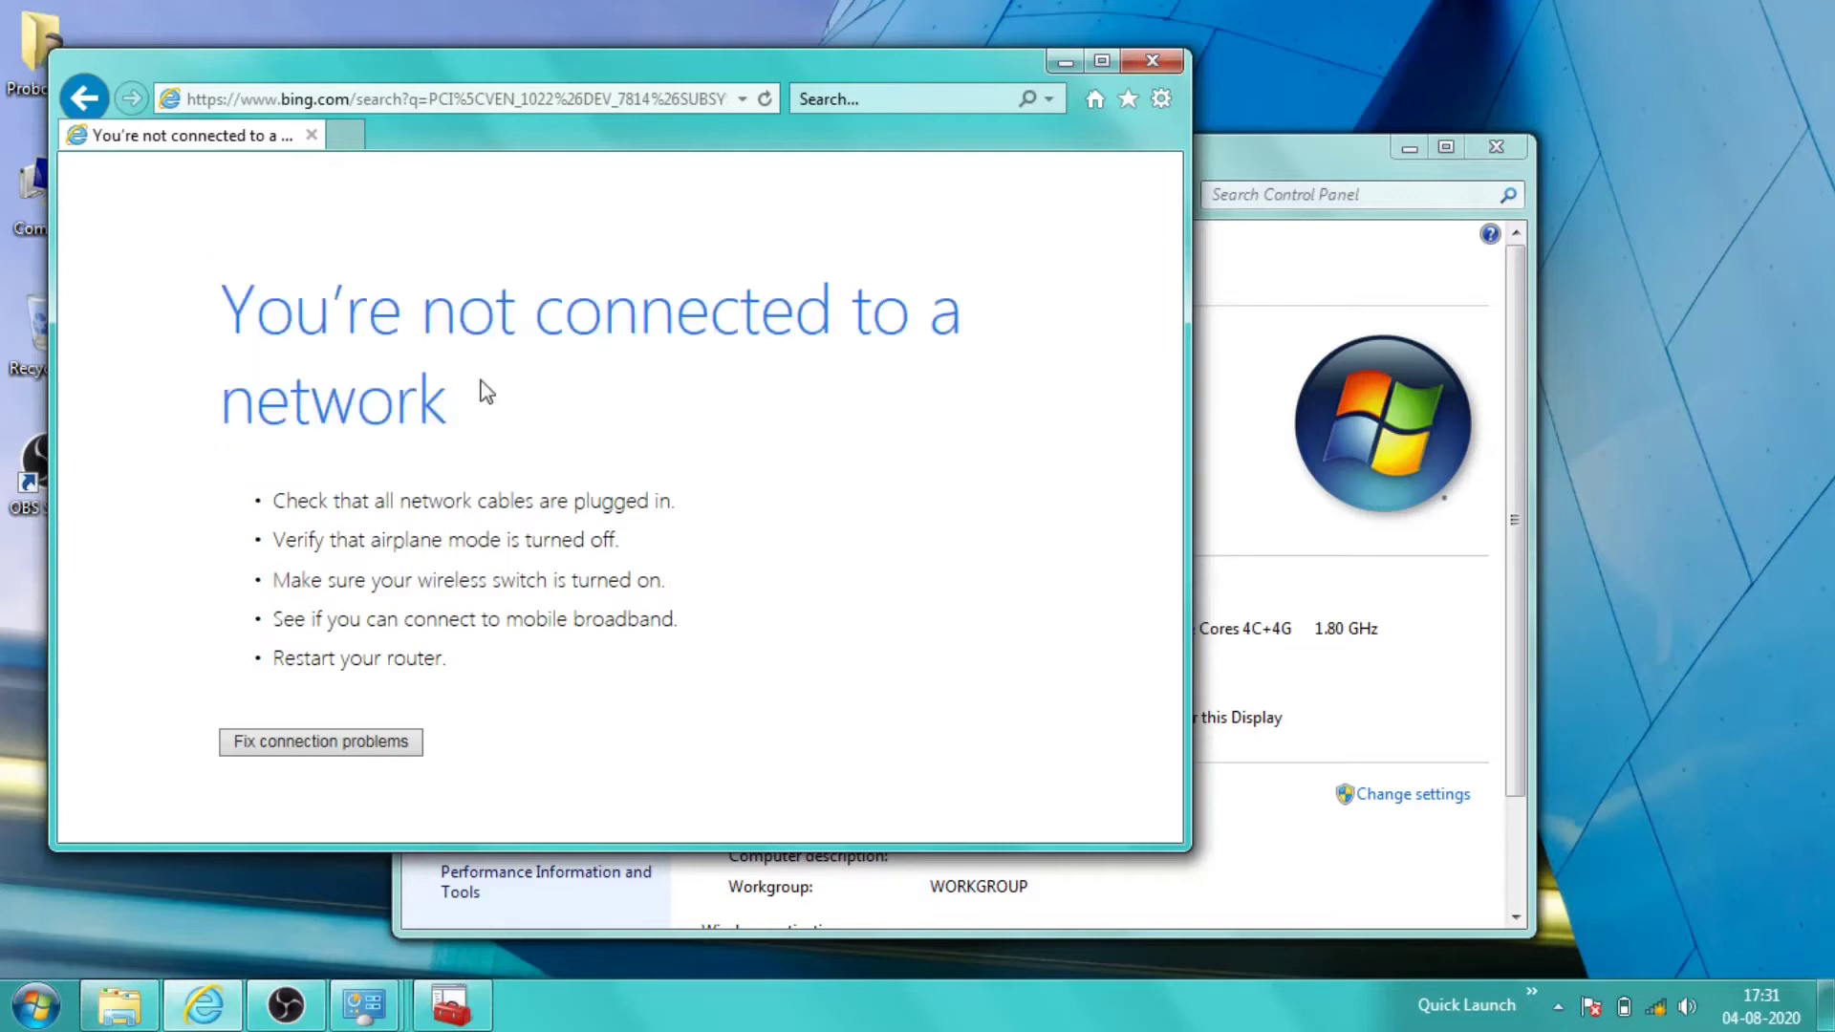
pyautogui.click(1152, 65)
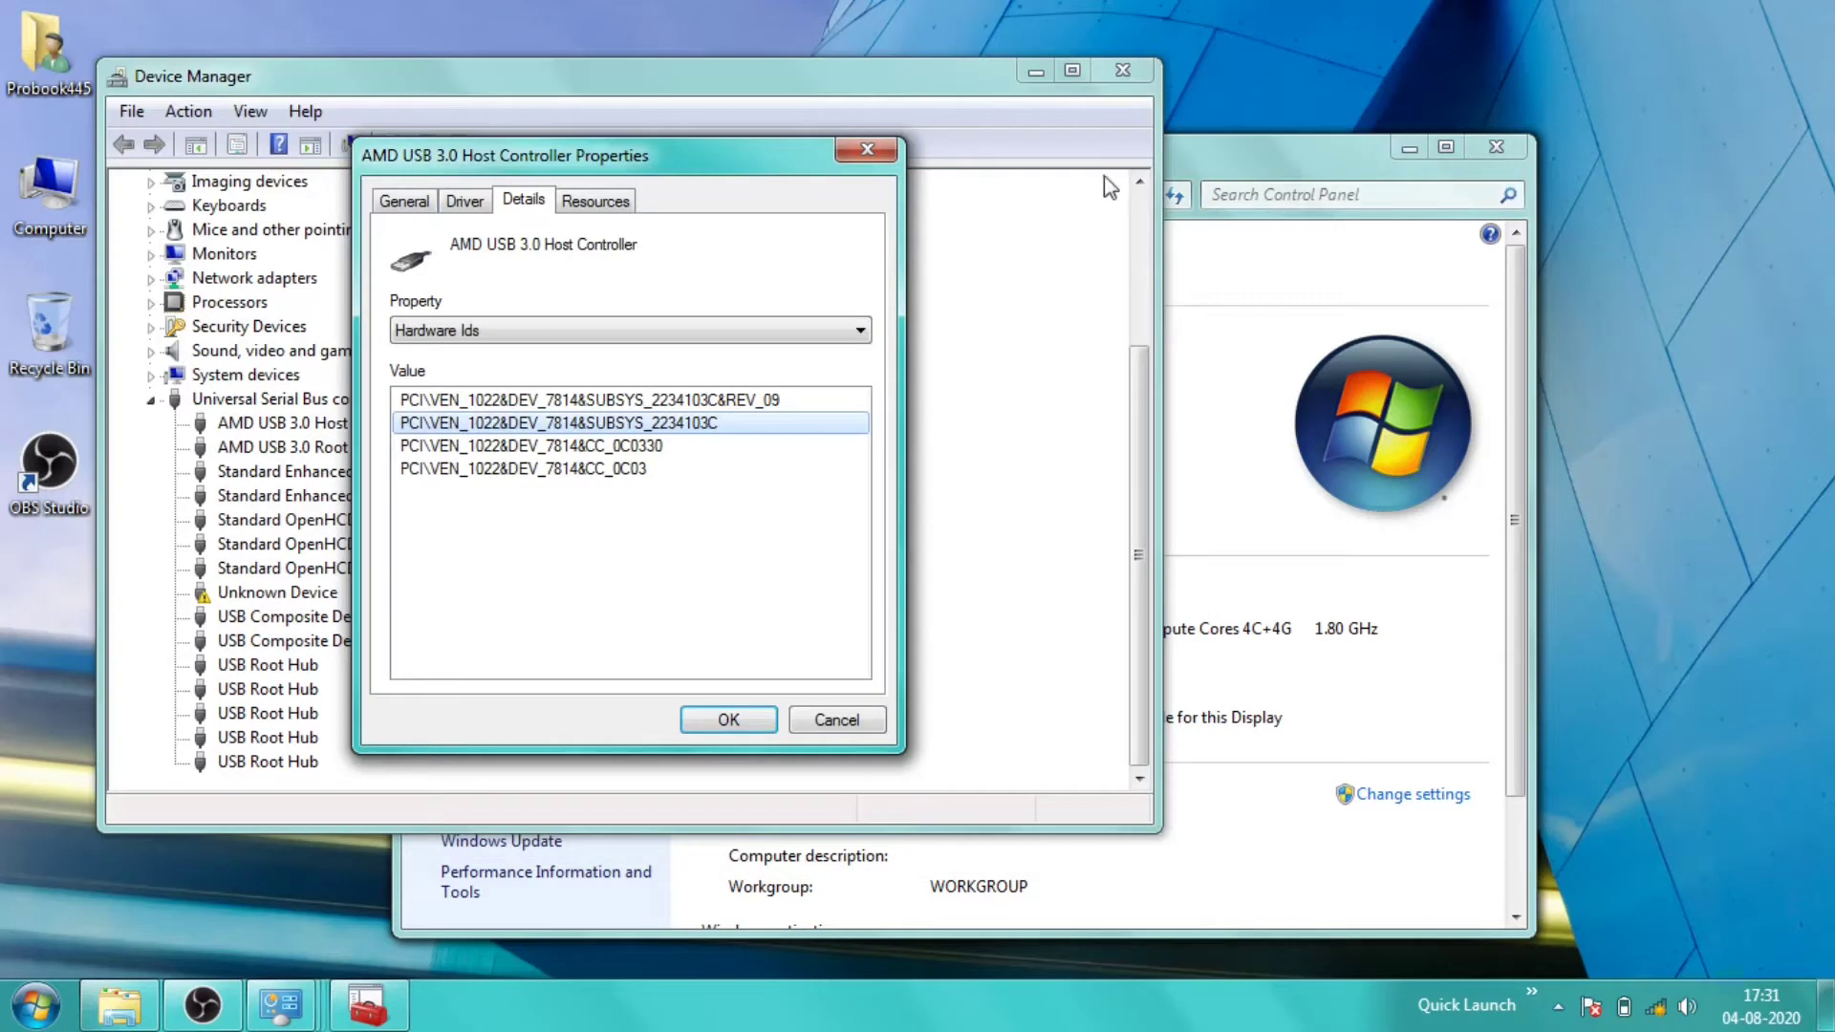
# Close the controller's properties and Device Manager, then bring up drive Stem1-Probook (D:) in a file window.
pyautogui.click(828, 728)
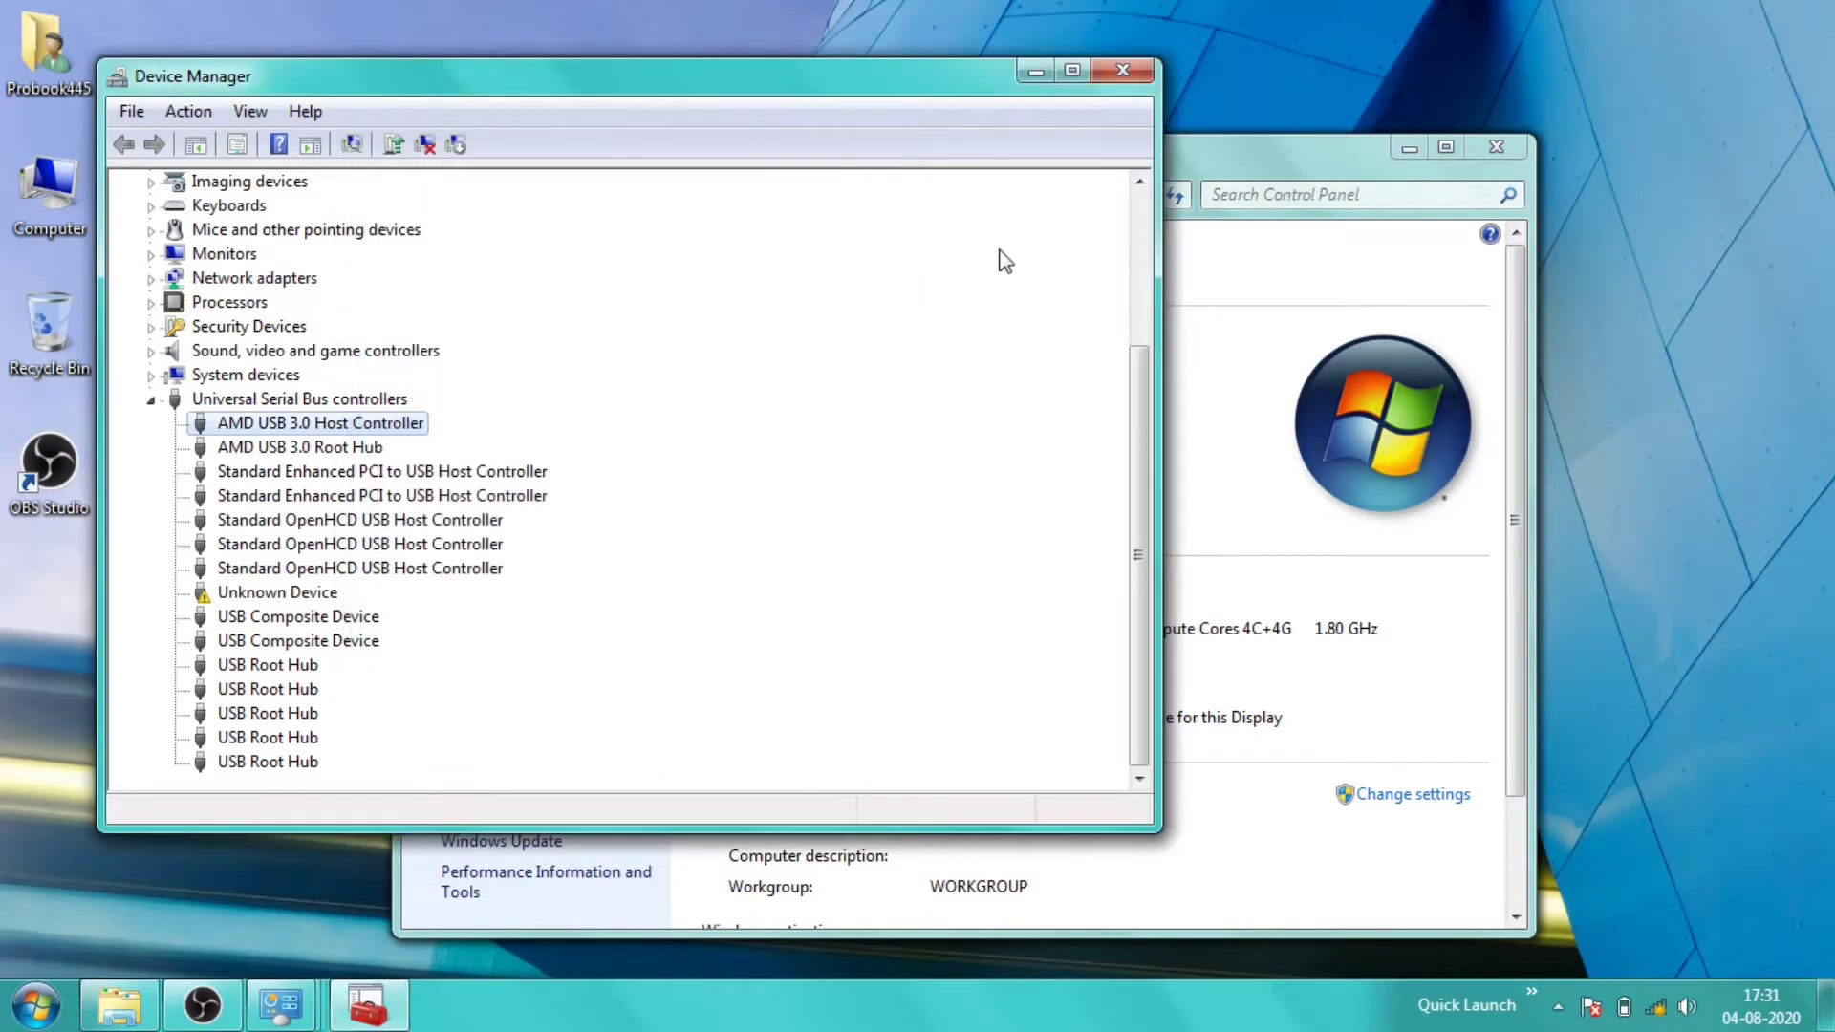
pyautogui.click(1127, 69)
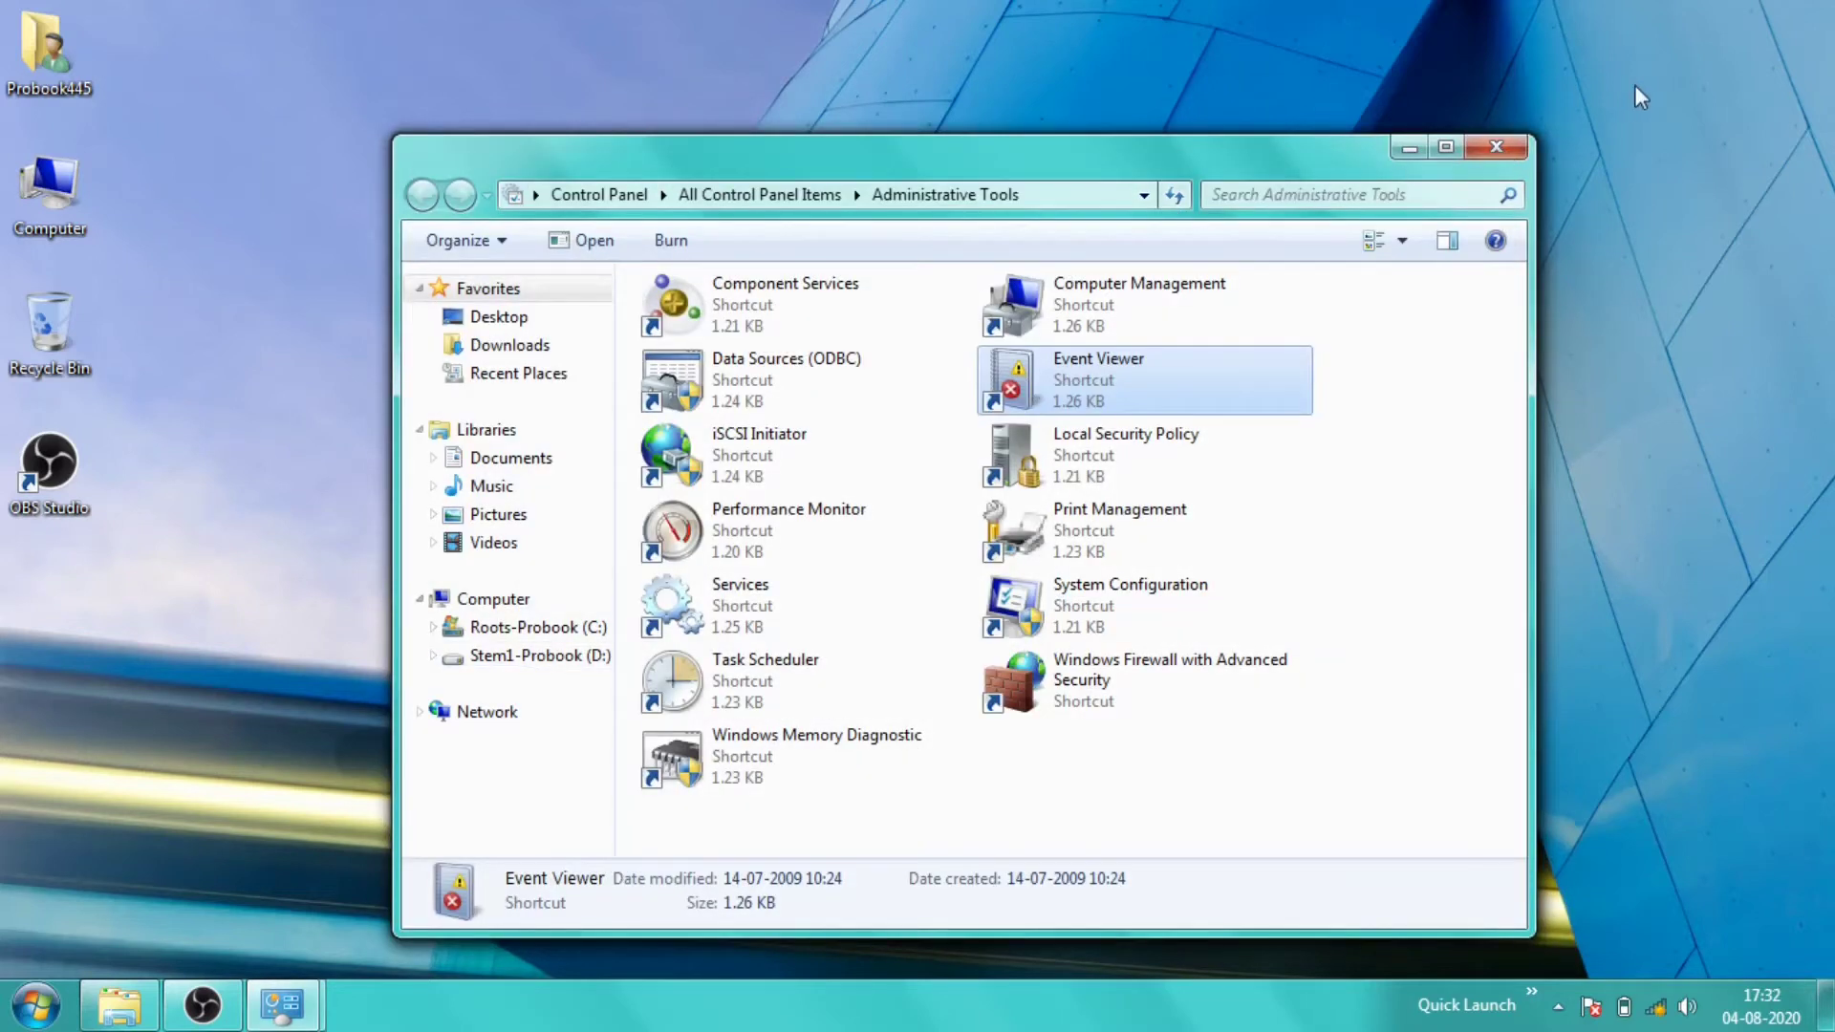
pyautogui.press('BackSpace')
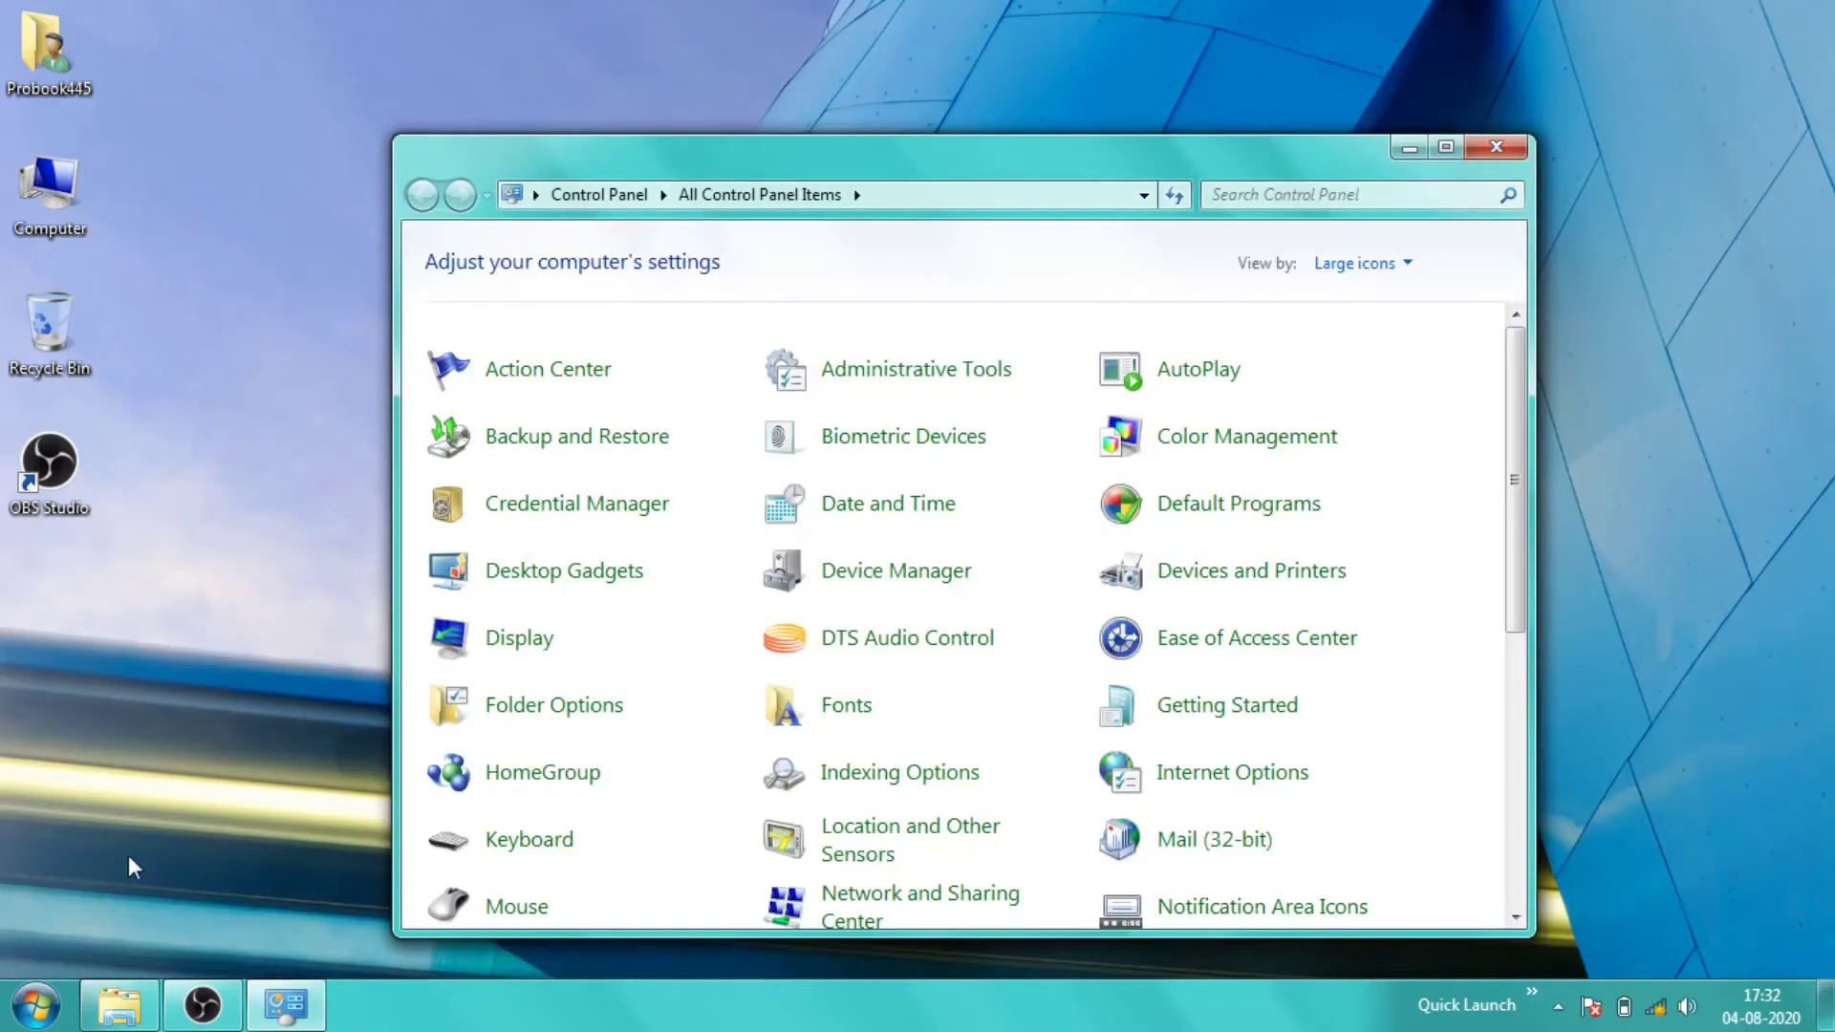
pyautogui.click(120, 1003)
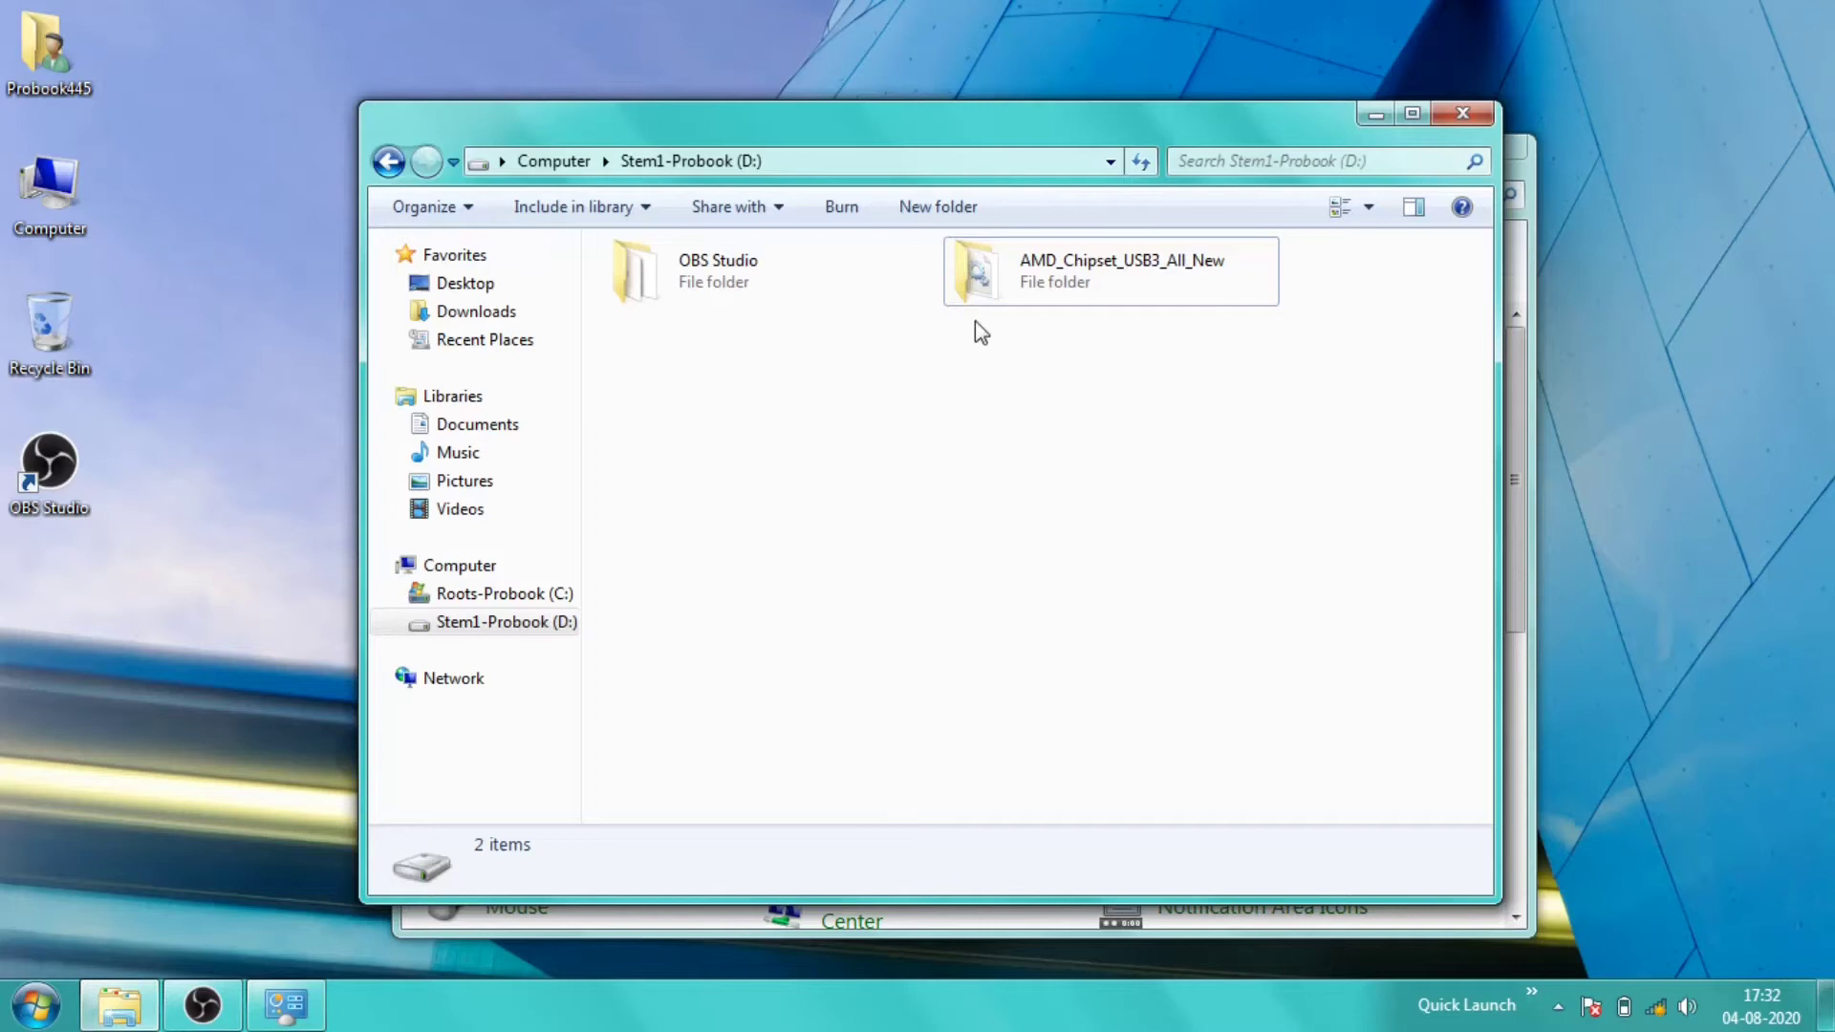
# Open the AMD_Chipset_USB3_All_New folder, return to drive D:, and check the folder's Properties.
pyautogui.click(1025, 292)
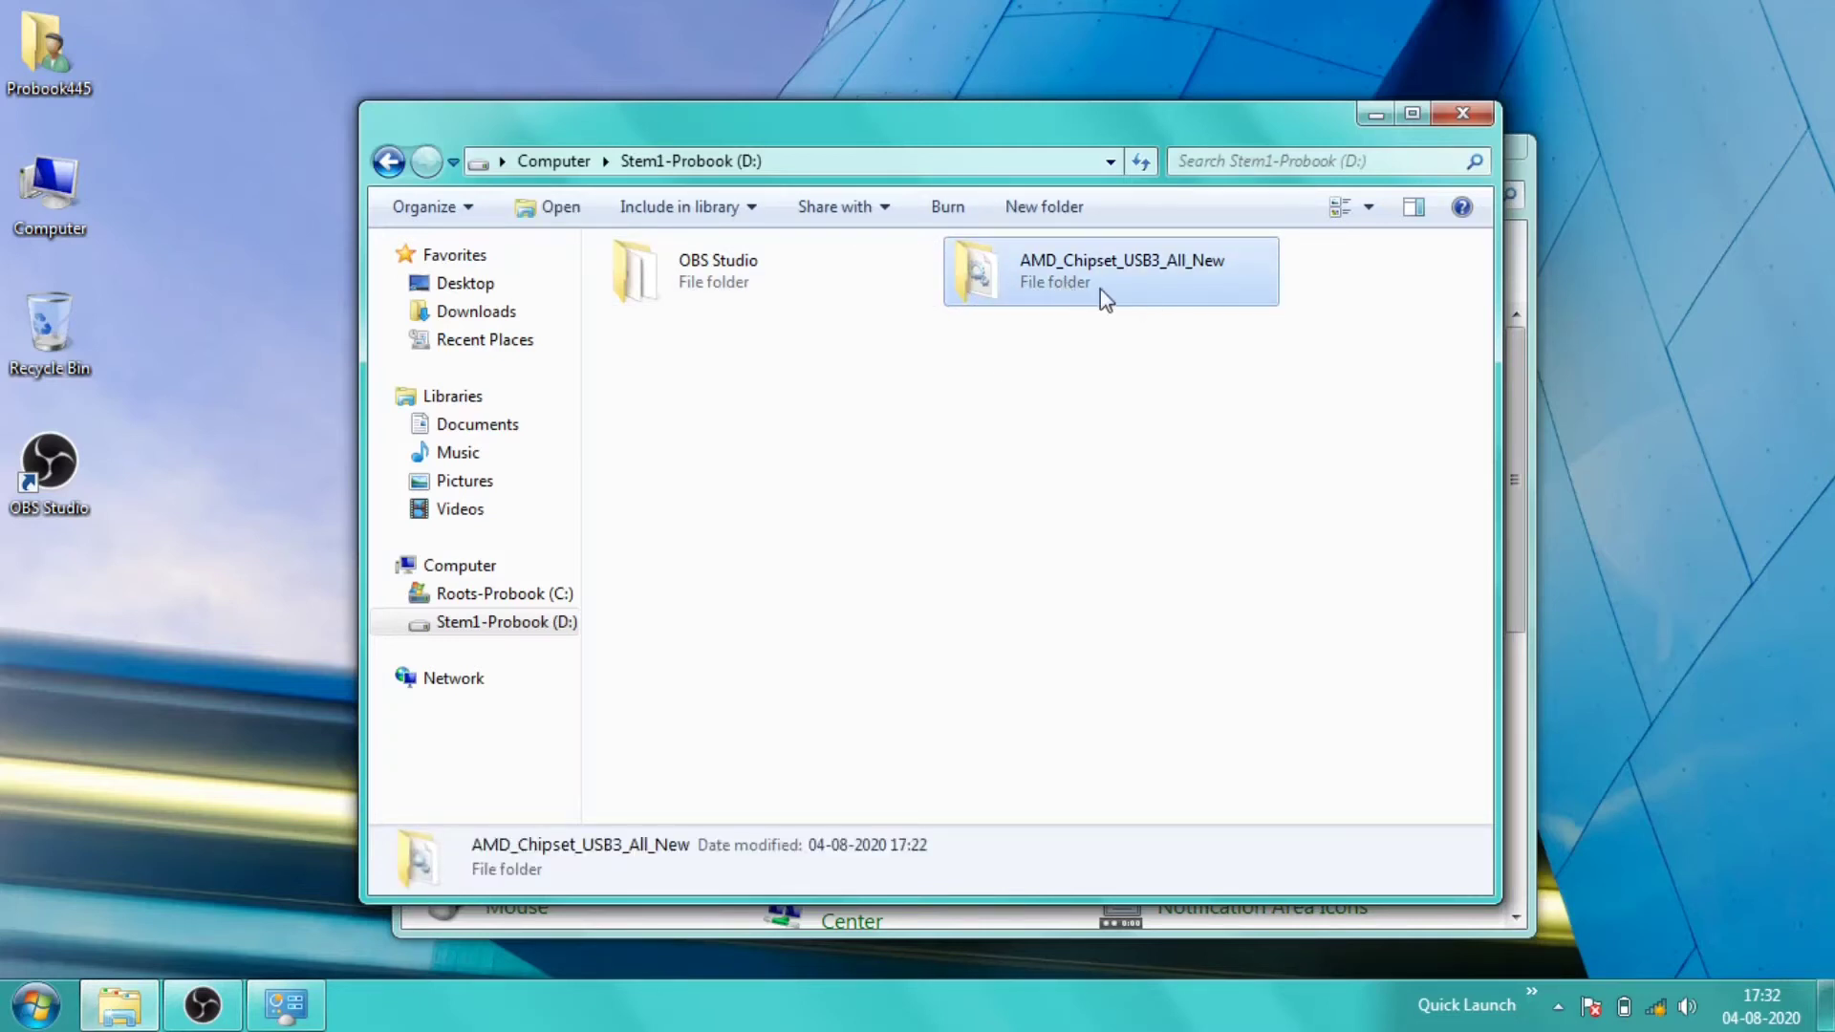
pyautogui.doubleClick(1019, 279)
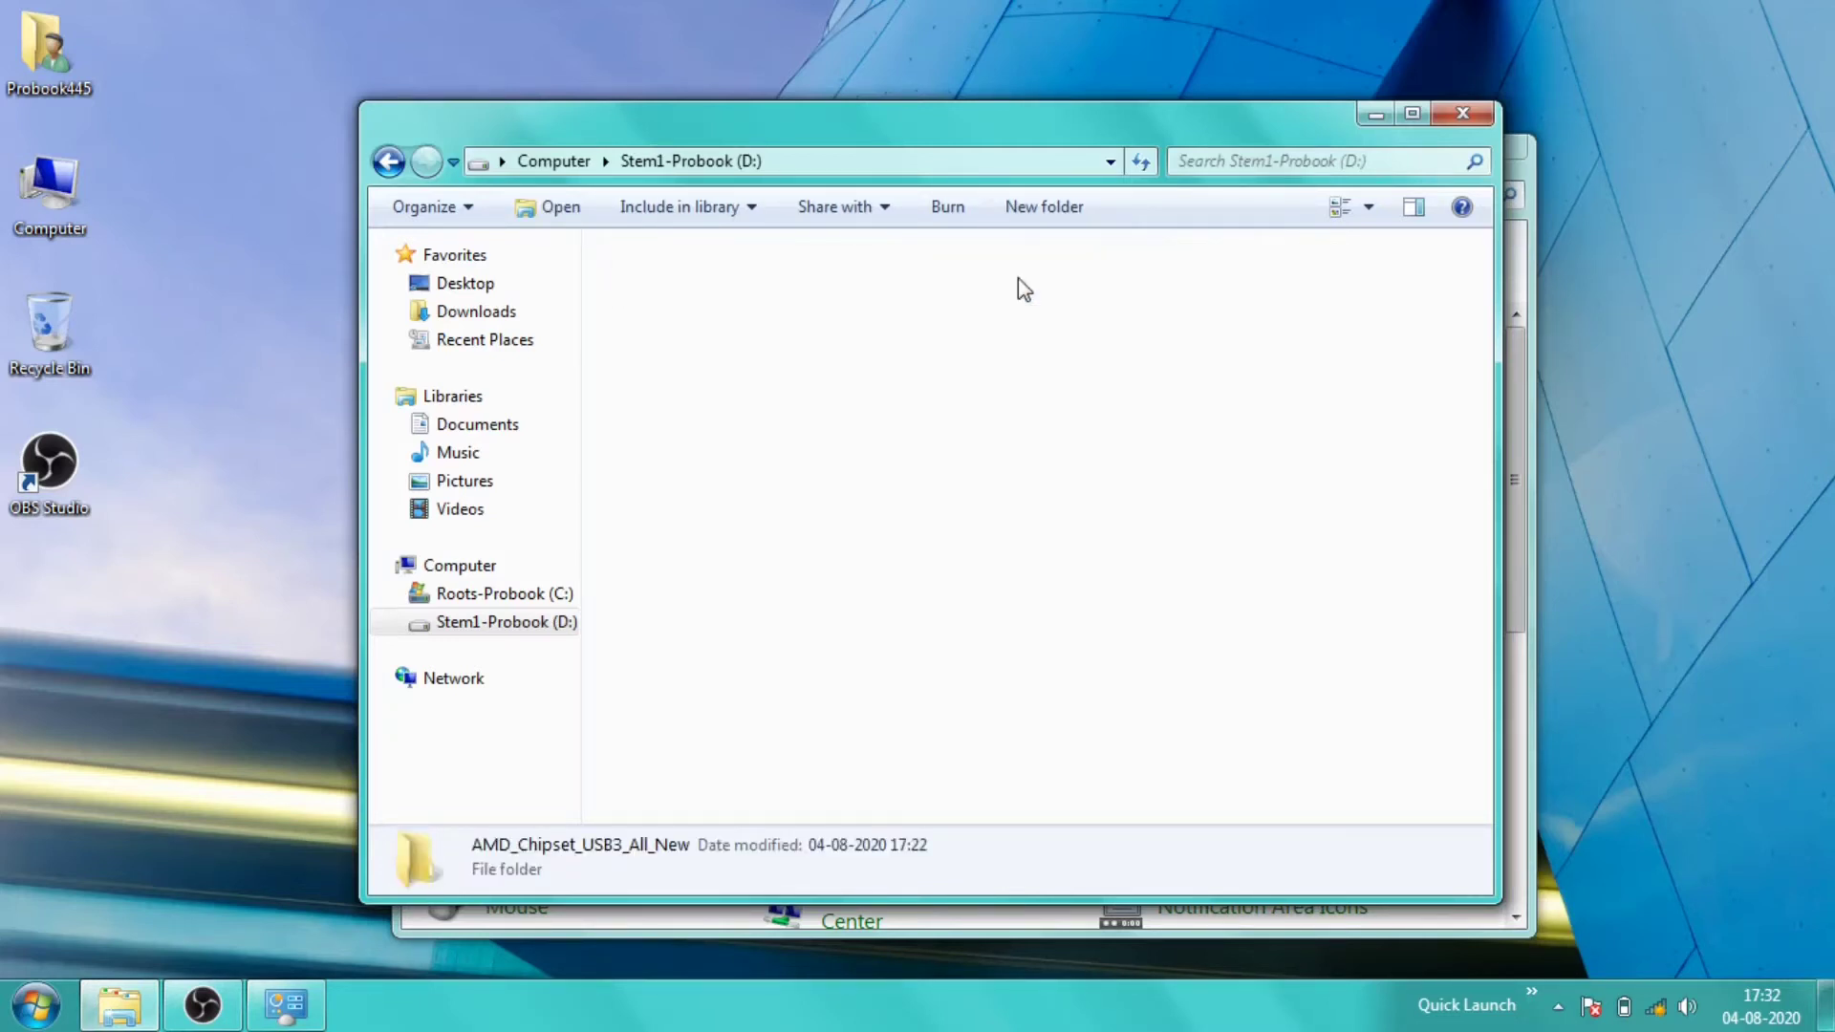
pyautogui.click(712, 161)
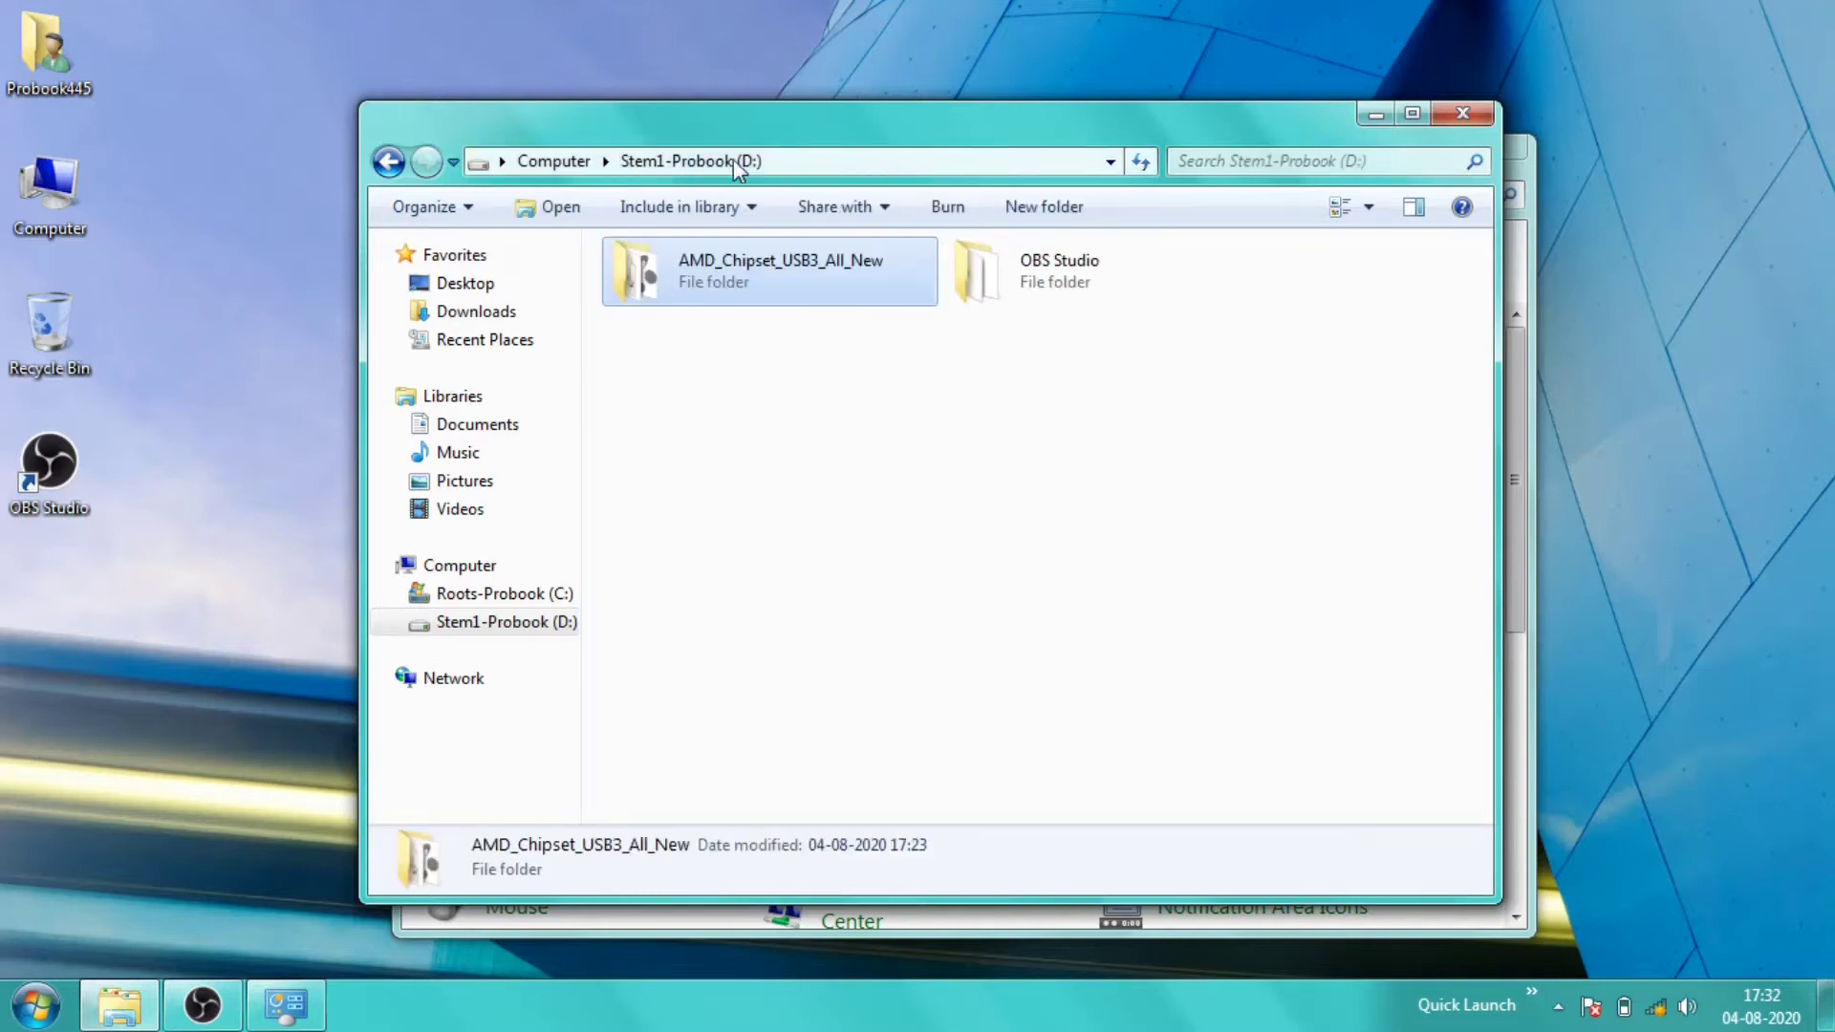
pyautogui.rightClick(742, 266)
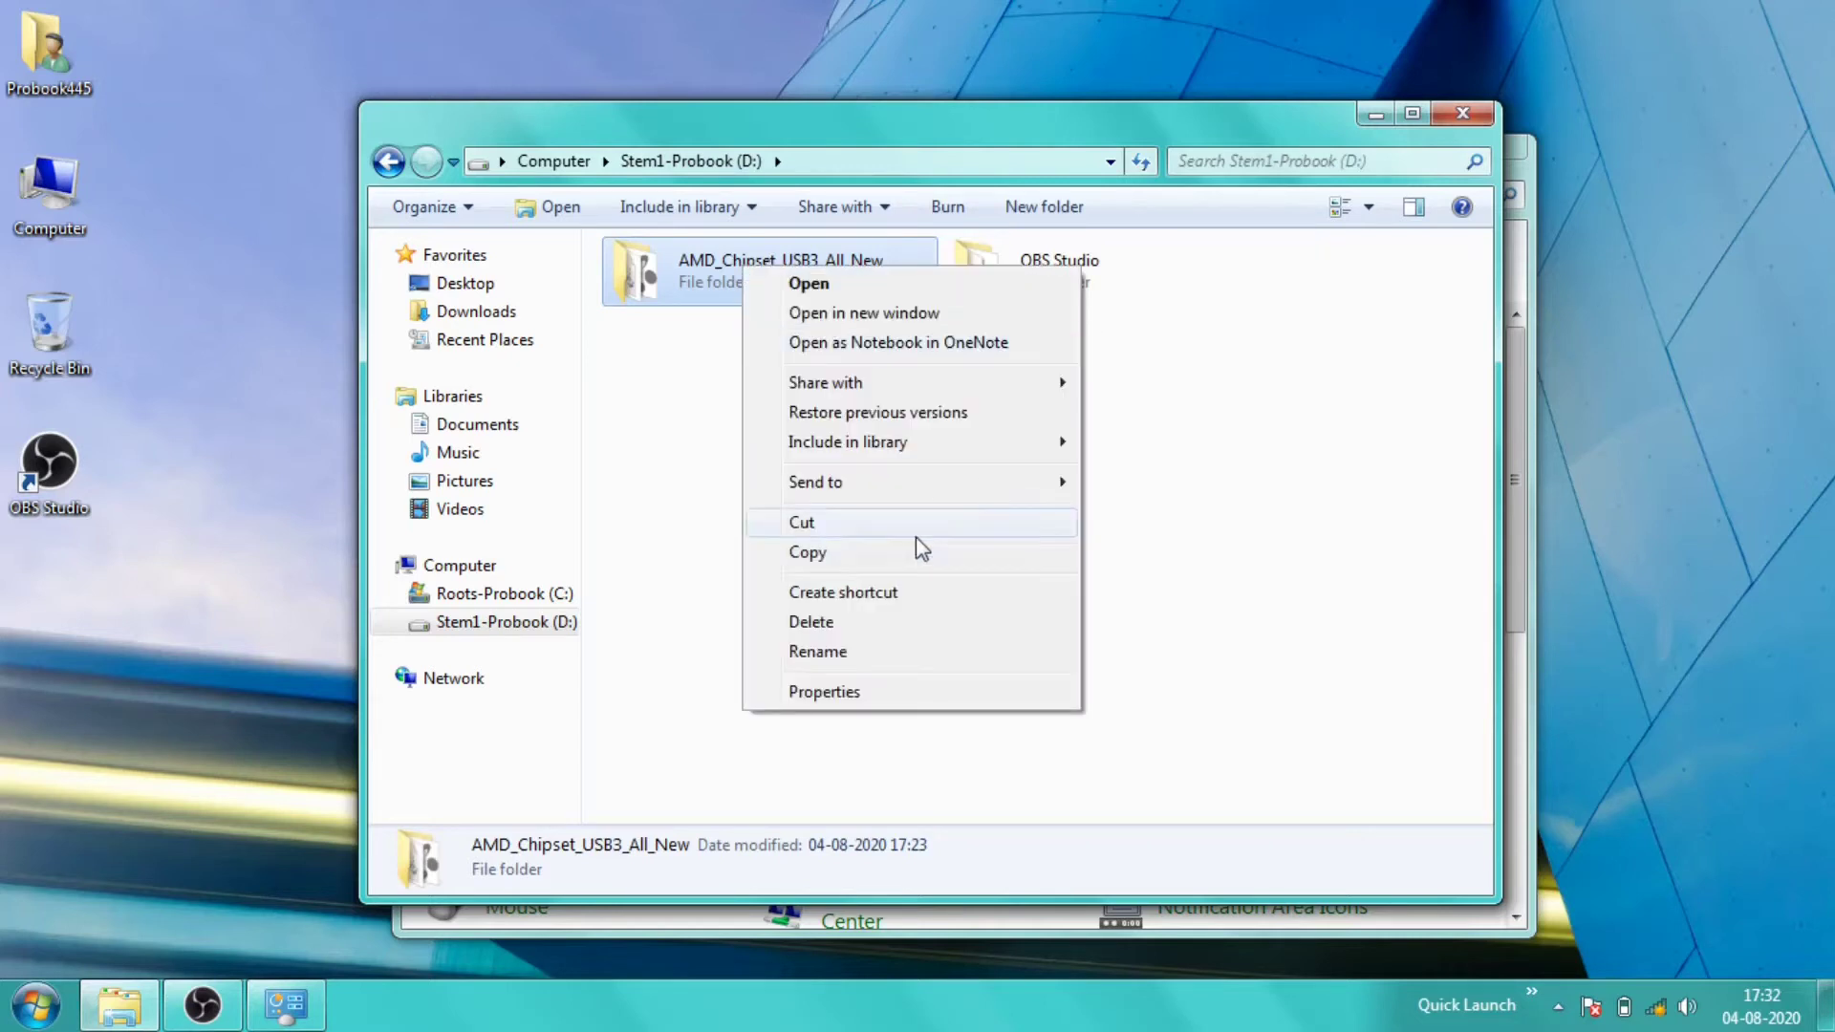
pyautogui.click(819, 692)
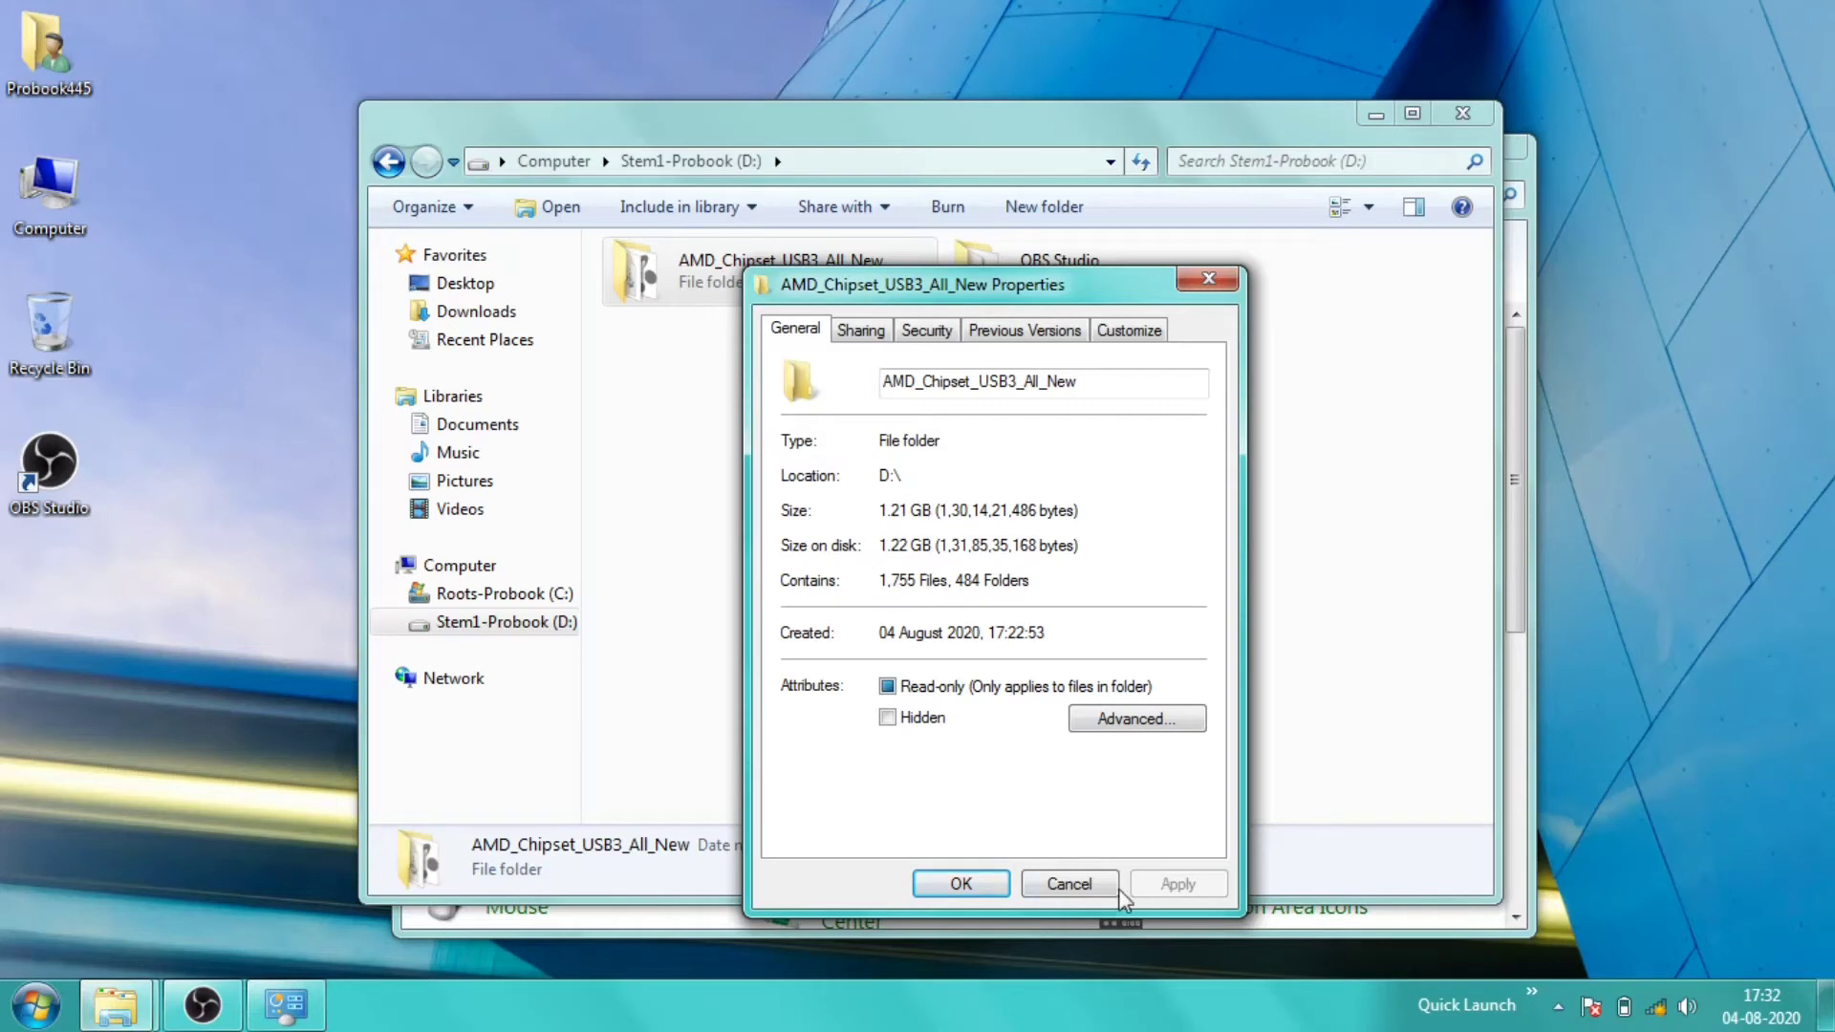
pyautogui.click(1067, 881)
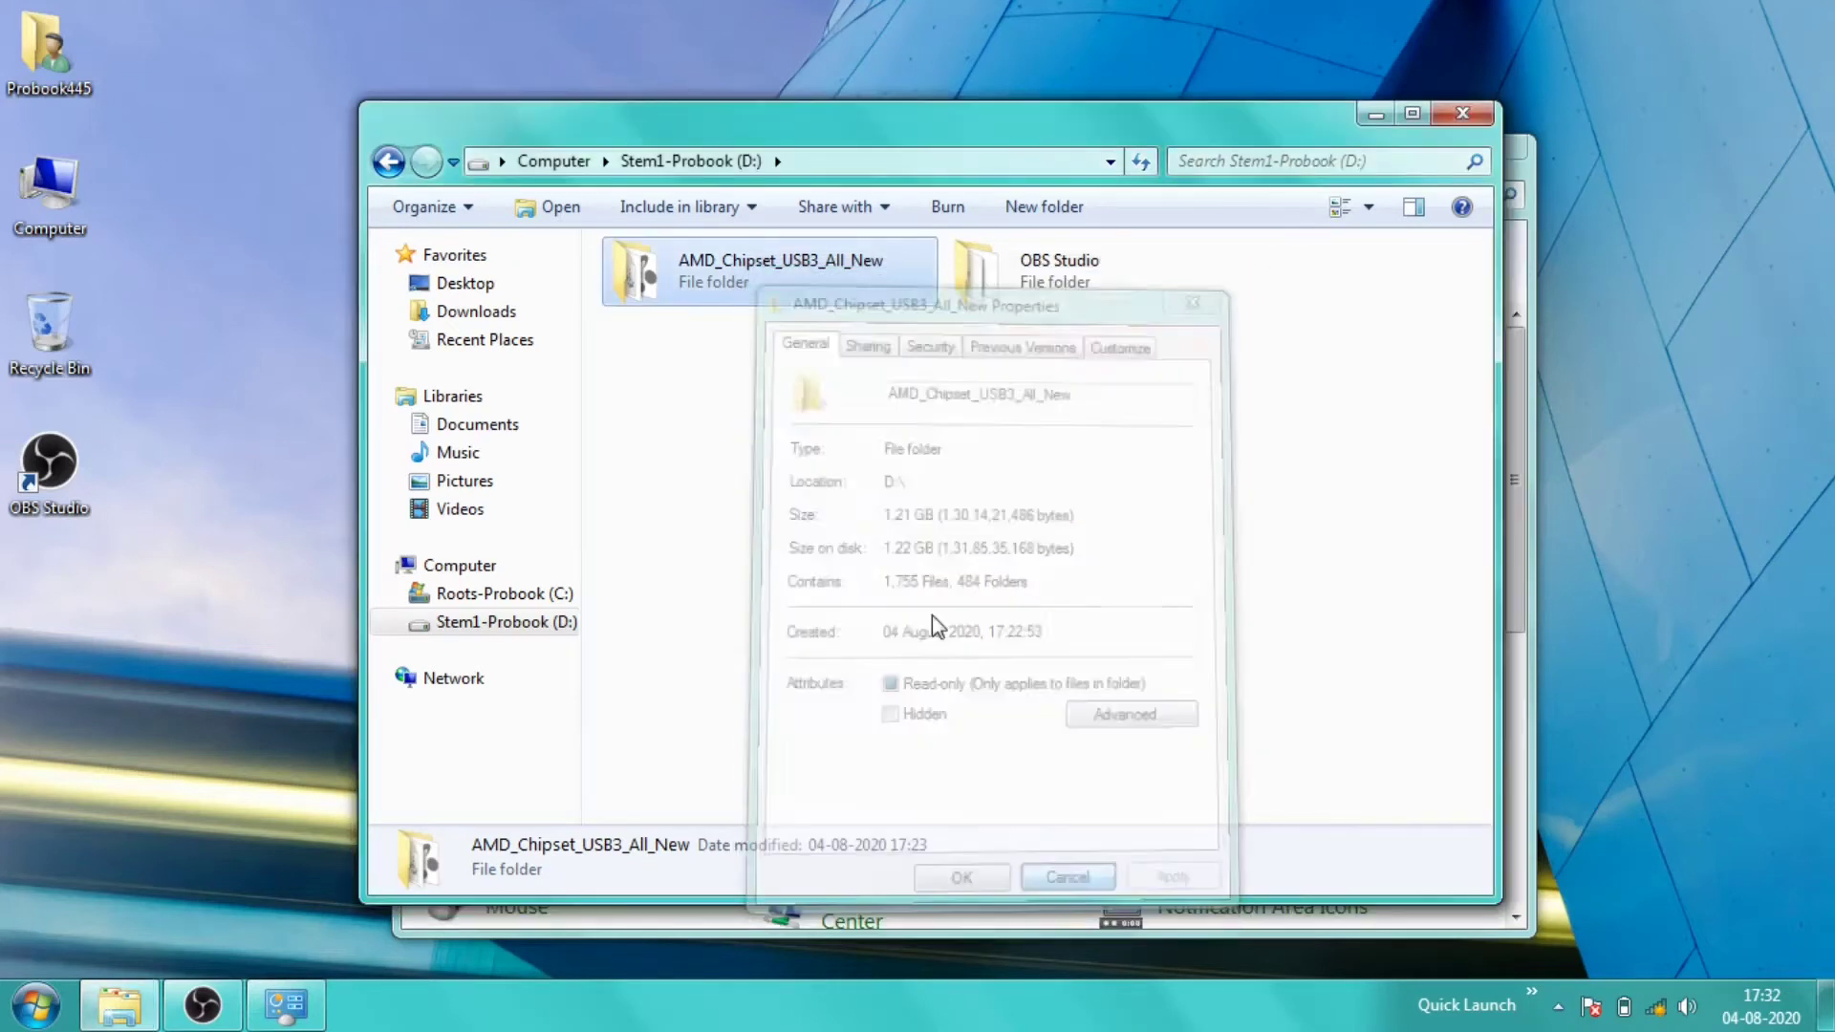
# Reopen AMD_Chipset_USB3_All_New and launch its Setup application.
pyautogui.doubleClick(651, 268)
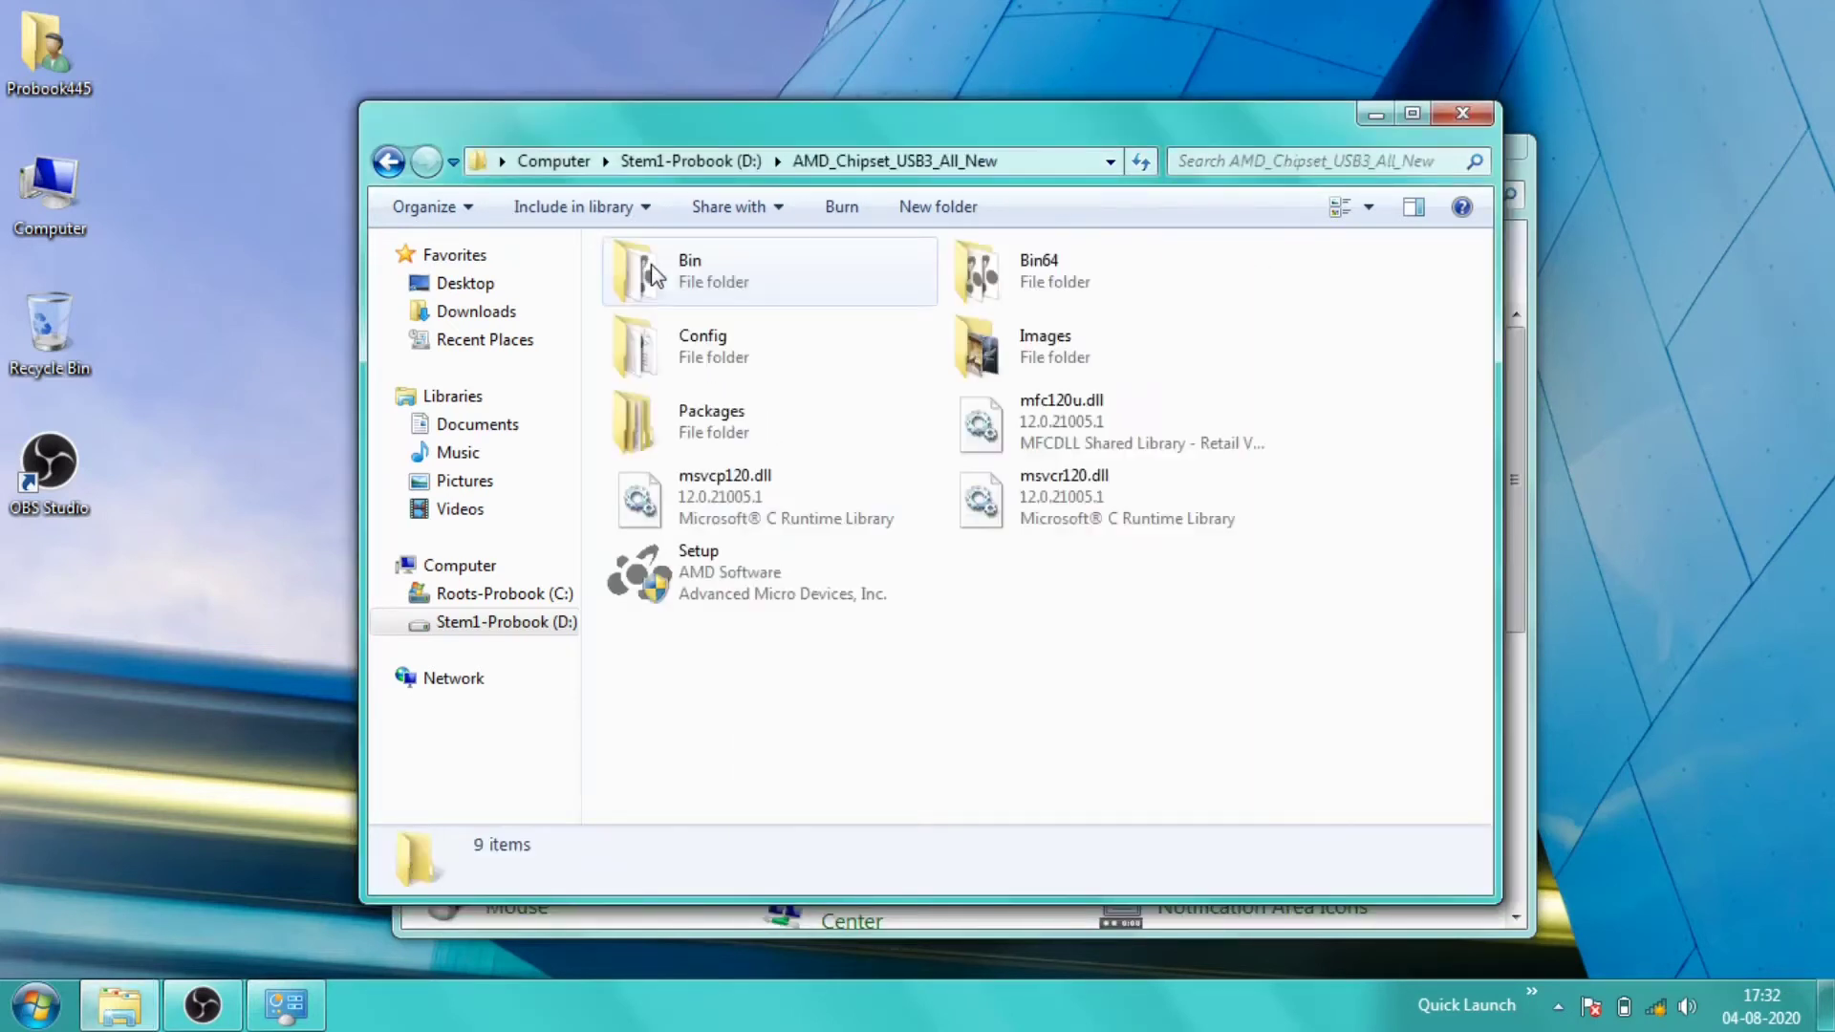
pyautogui.click(681, 579)
pyautogui.doubleClick(681, 578)
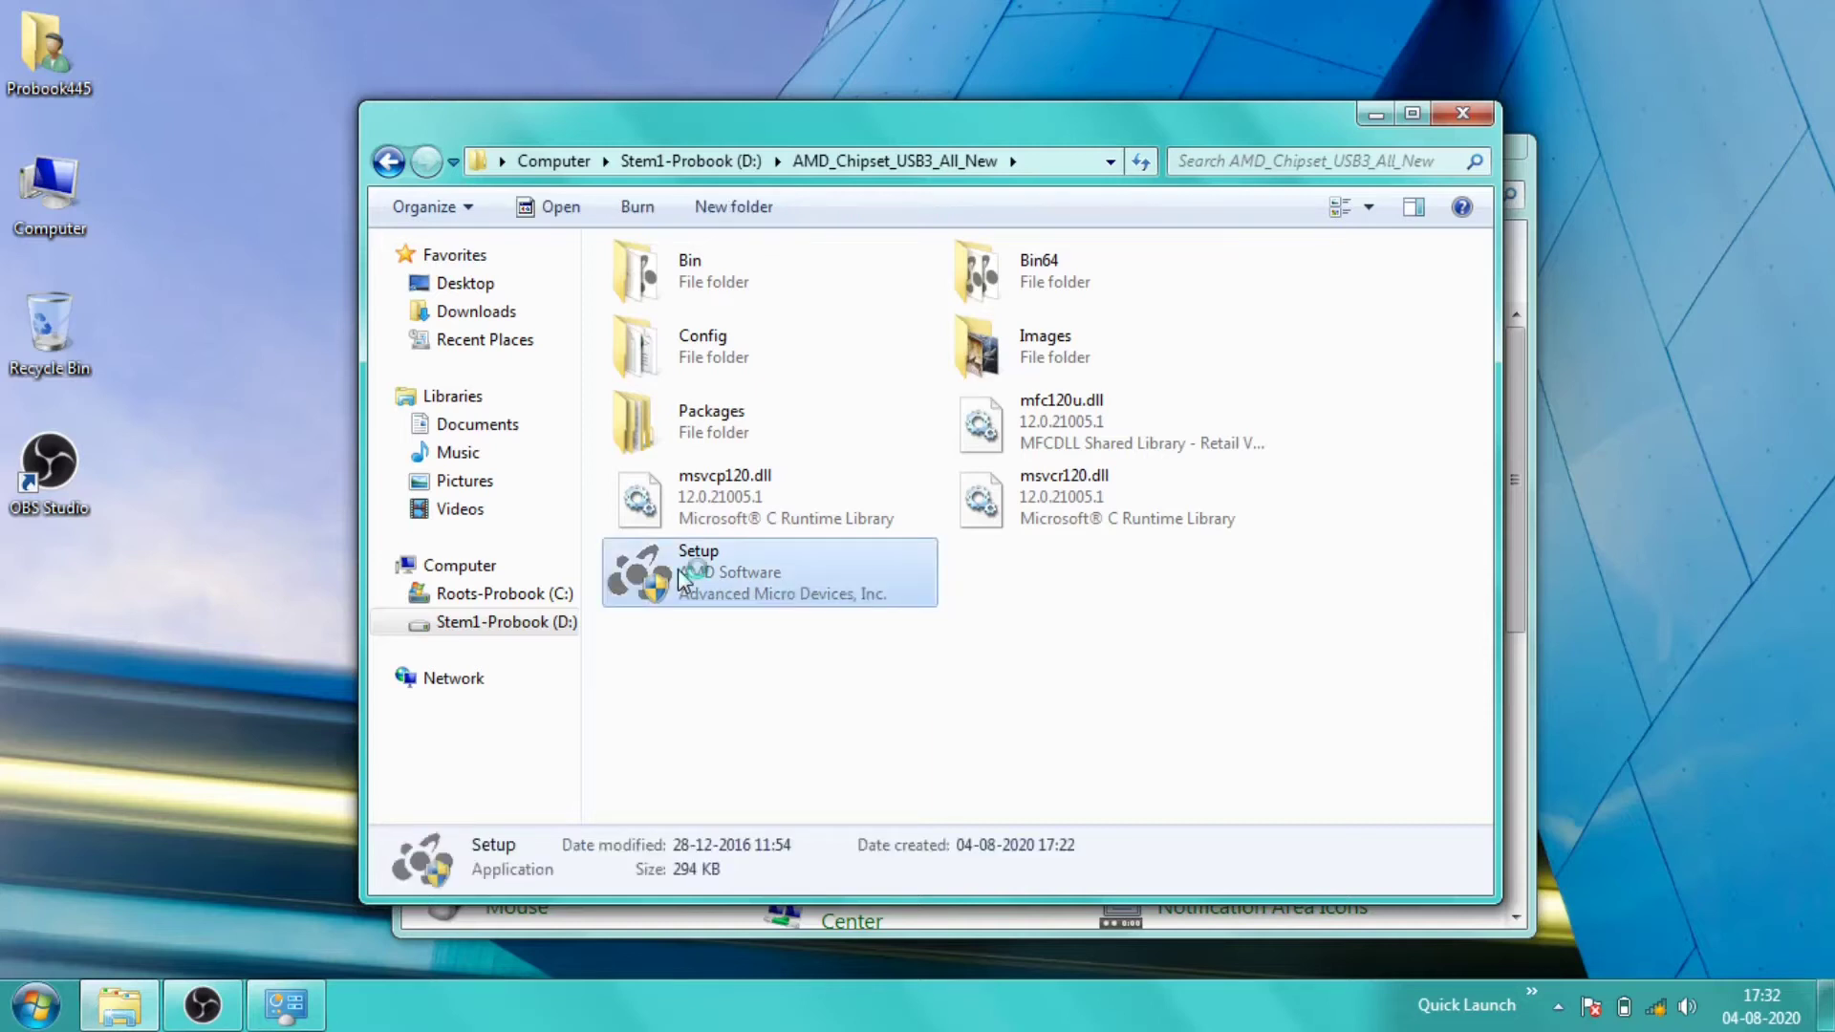